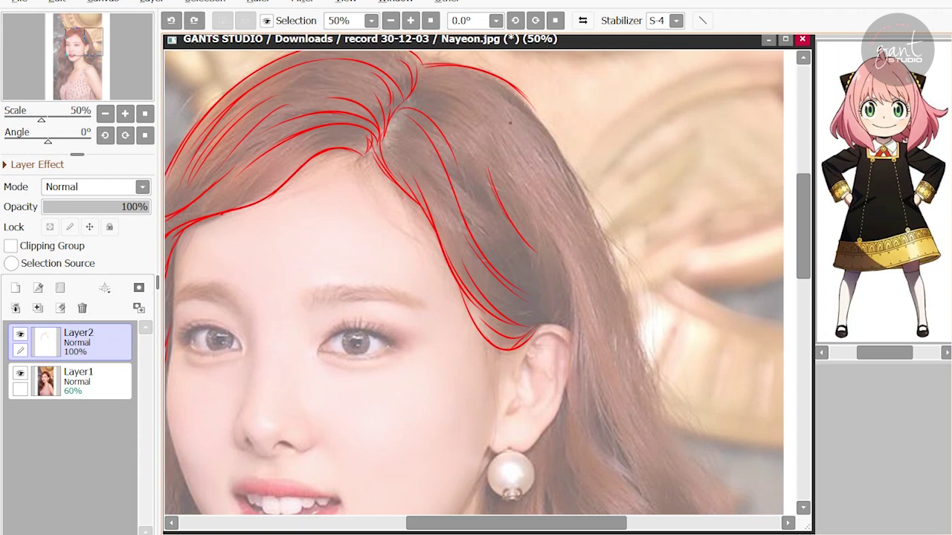
Redraw the hairpiece strokes and sketch the outline of a pointed cone ornament on the right side of the head.
key(ctrl+z)
drag(491, 135, 529, 216)
key(ctrl+z)
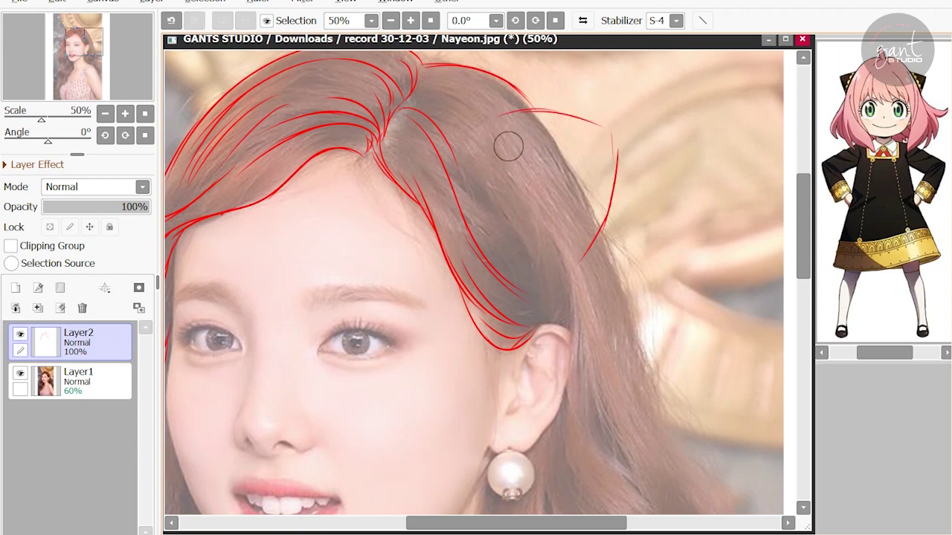
key(ctrl+z)
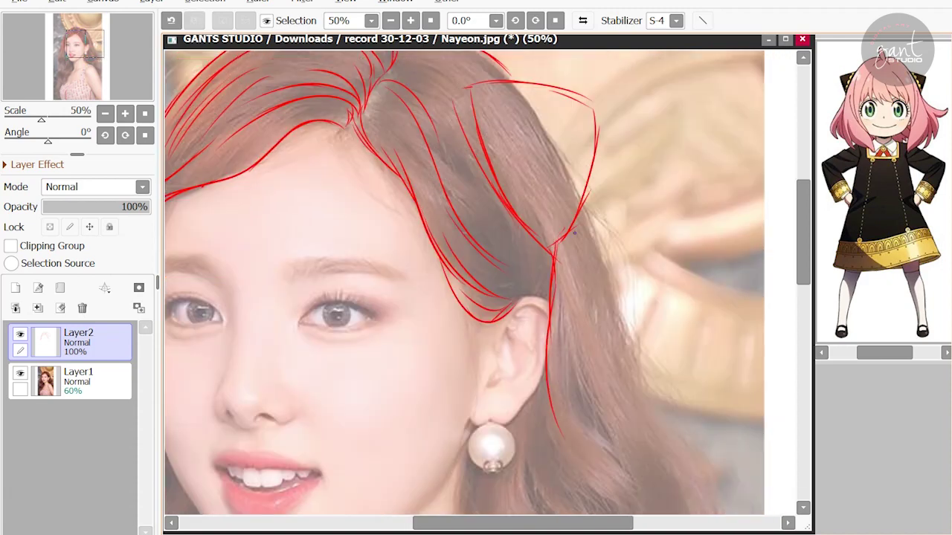
Trace the hair strand running down behind the ear and add strands on the crown beside the cone ornament.
drag(576, 223, 559, 435)
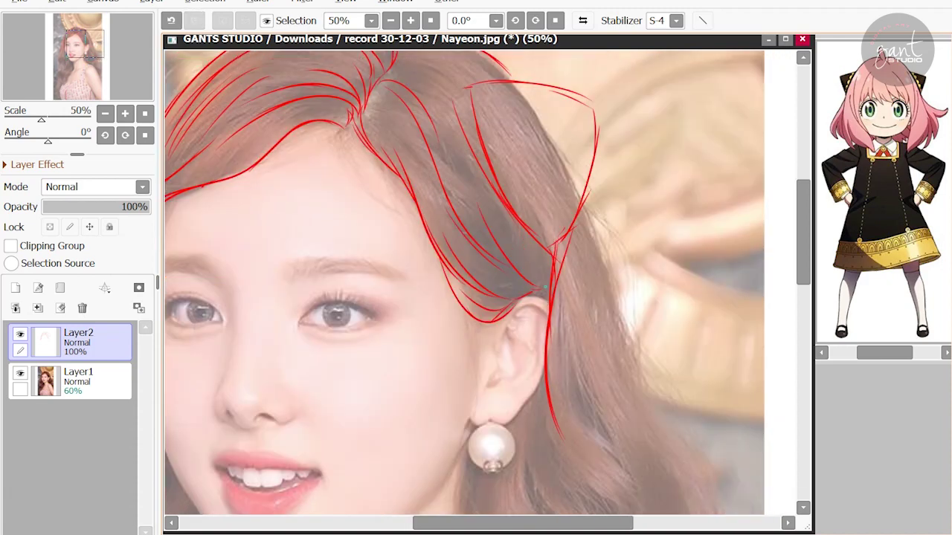
scroll(513, 238, up, 3)
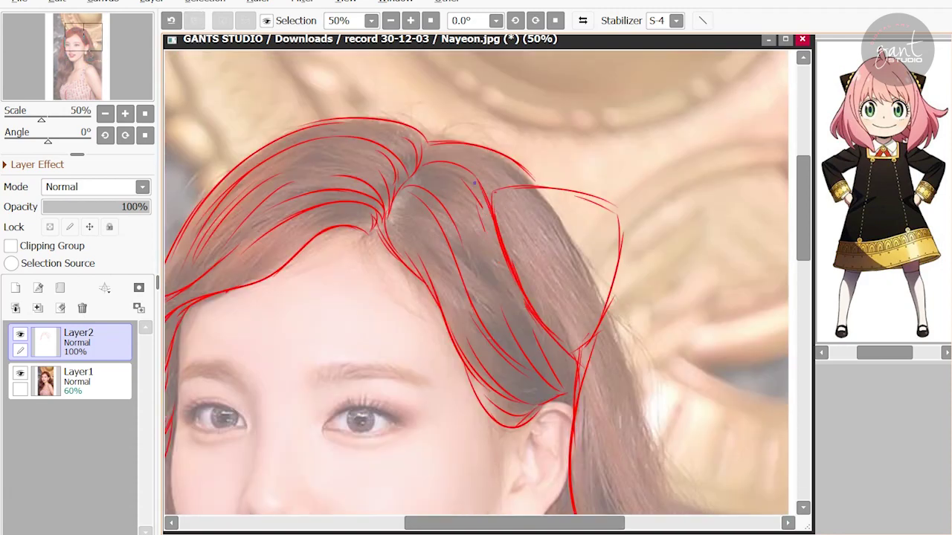
drag(583, 190, 550, 160)
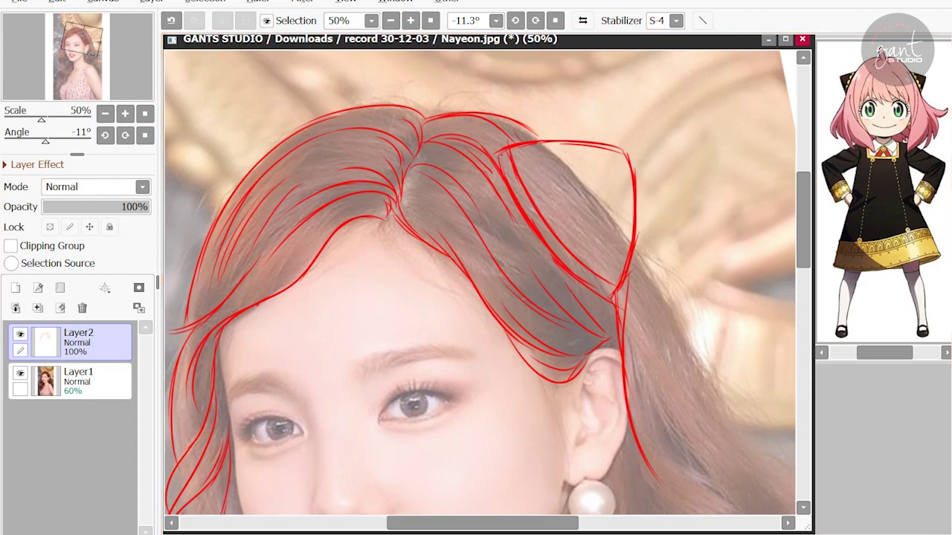
Draw a scalloped trim along the inner base edge of the cone ornament, with the canvas rotated to -45° for drawing.
key(Delete)
key(Delete)
key(Delete)
scroll(435, 155, up, 1)
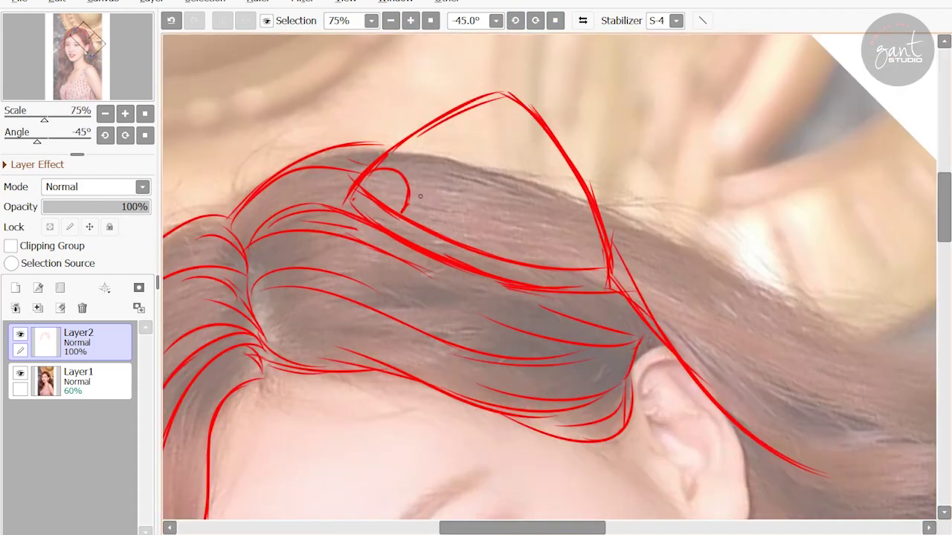
key(Home)
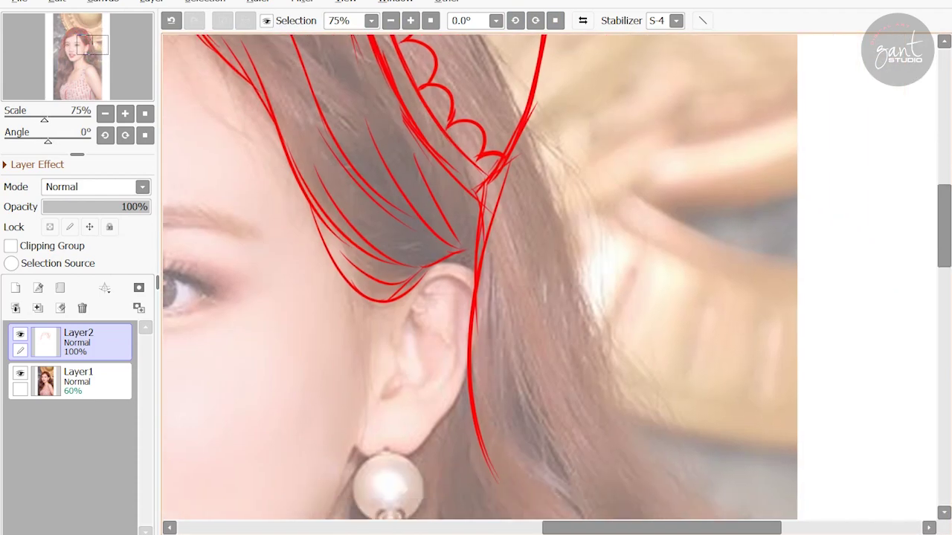
Trace the ear's outline, lobe and inner folds, and start the jaw line below the lobe.
scroll(549, 275, down, 3)
drag(510, 355, 575, 322)
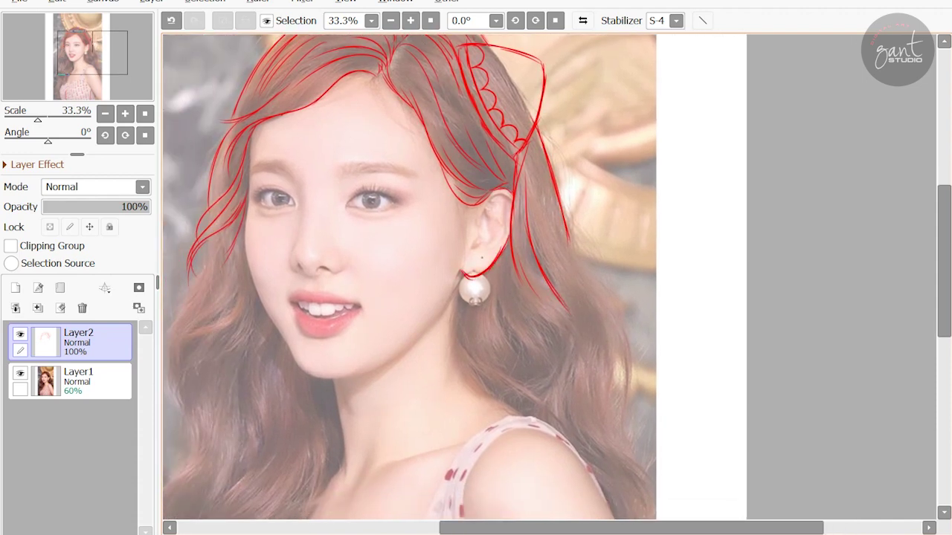
scroll(482, 258, up, 1)
drag(430, 238, 448, 234)
drag(506, 131, 509, 147)
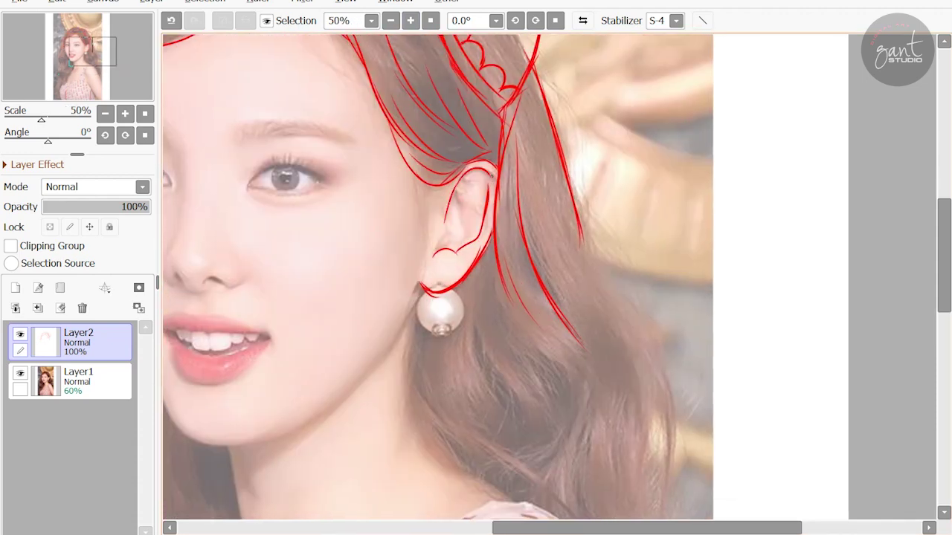
drag(470, 192, 571, 138)
drag(203, 70, 279, 97)
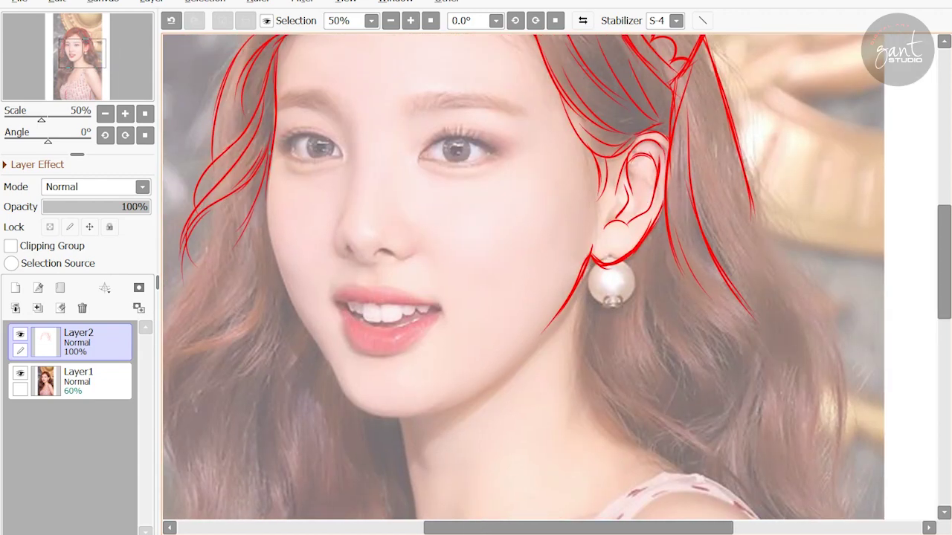
Trace the face contour from the left cheek around the chin to the ear, plus the left neck line.
key(ctrl+z)
key(ctrl+z)
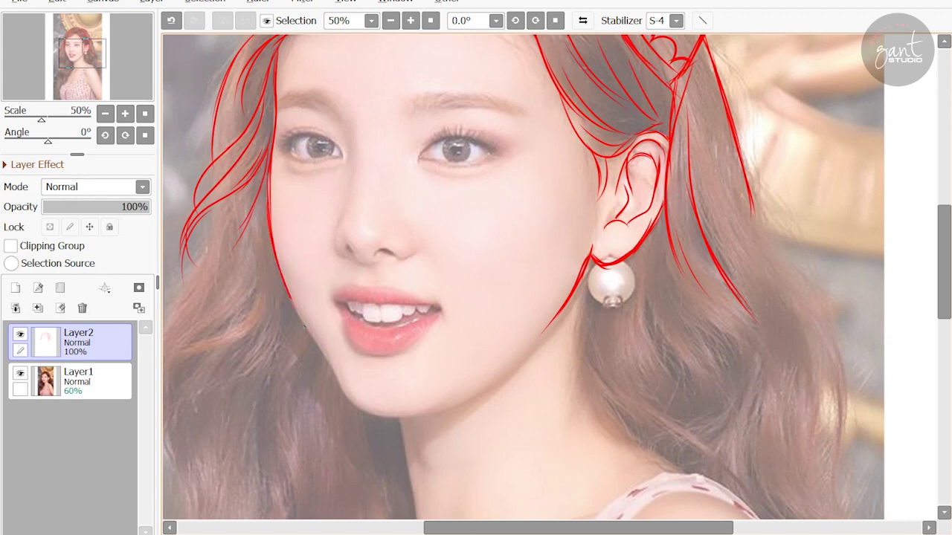
drag(297, 312, 259, 247)
key(ctrl+z)
mouse_move(287, 291)
mouse_down()
mouse_move(343, 352)
mouse_move(360, 313)
mouse_move(458, 288)
mouse_move(513, 234)
mouse_move(443, 287)
mouse_up()
Trace the hair strands falling from the earring along the neck towards the shoulder strap.
drag(464, 231, 479, 373)
key(ctrl+z)
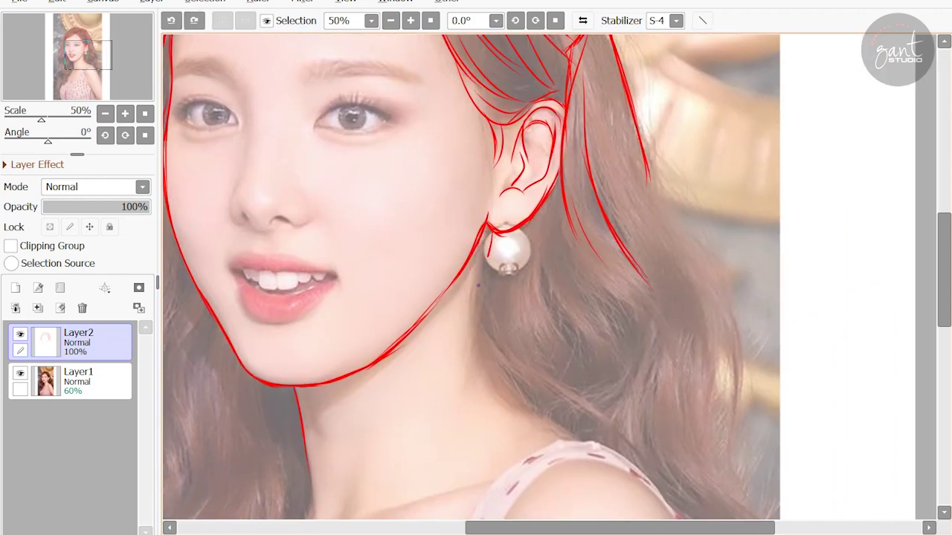
drag(469, 257, 489, 383)
drag(491, 281, 529, 402)
drag(431, 222, 471, 301)
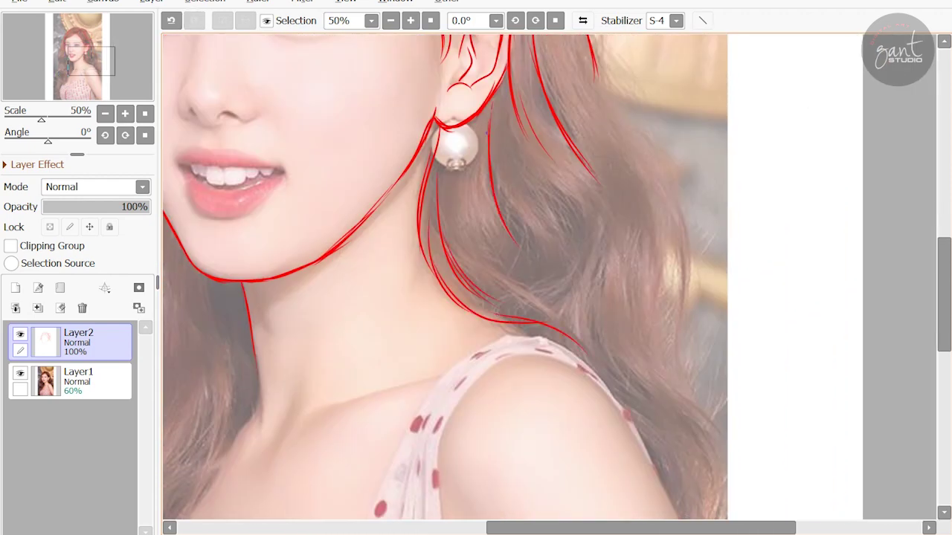
Draw long wavy strands from behind the earring down over the shoulder on the right side of the hair.
drag(491, 138, 541, 272)
drag(457, 206, 628, 411)
drag(502, 89, 575, 263)
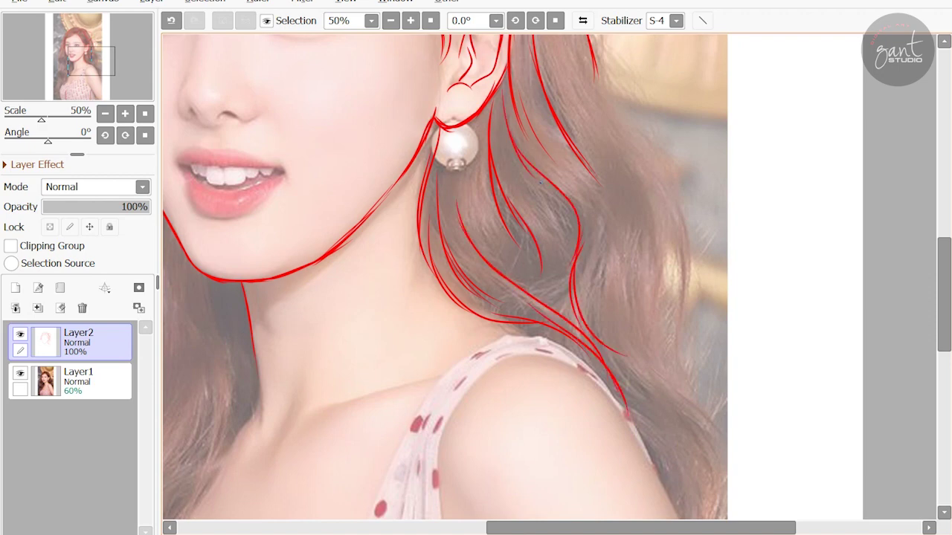
key(ctrl+z)
mouse_move(531, 167)
mouse_down()
mouse_move(559, 274)
mouse_move(686, 412)
mouse_up()
scroll(559, 274, down, 1)
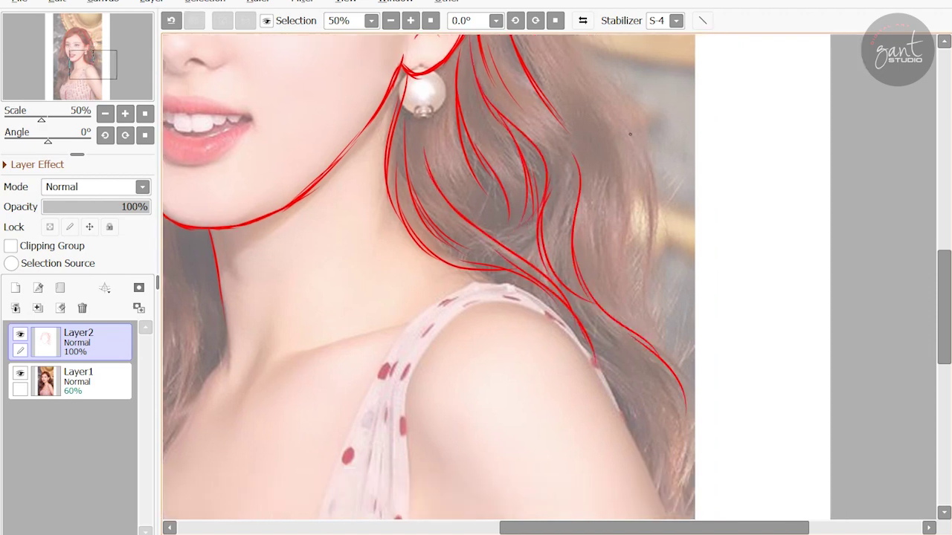
Add hair strands from below the cone ornament, running down behind the ear.
scroll(685, 412, up, 3)
drag(523, 79, 580, 235)
drag(518, 56, 595, 234)
drag(562, 185, 612, 245)
mouse_move(503, 78)
mouse_down()
mouse_move(655, 343)
mouse_move(573, 226)
mouse_up()
key(ctrl+z)
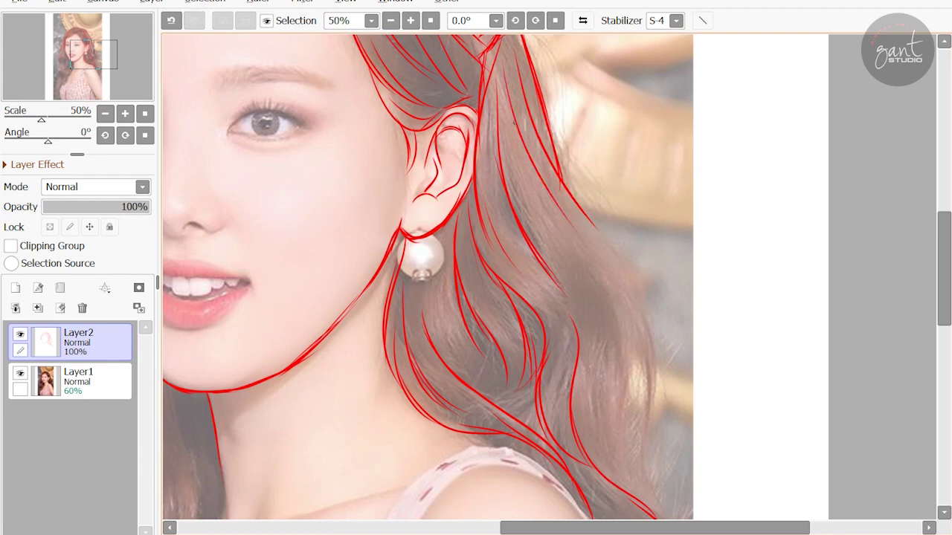
Trace the wavy outer contour of the hair on the right side of the portrait.
drag(539, 171, 627, 262)
scroll(594, 141, down, 2)
drag(604, 192, 631, 394)
drag(604, 302, 652, 418)
drag(585, 179, 611, 304)
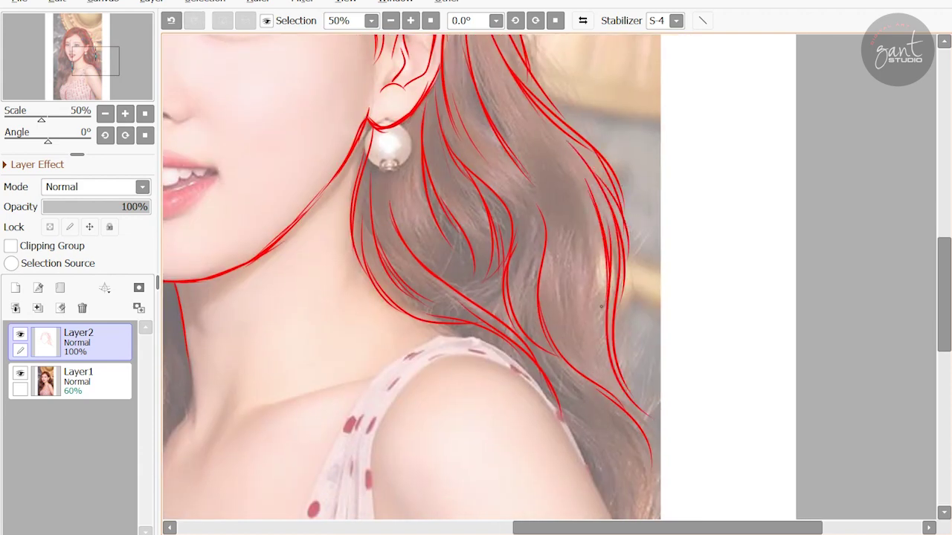
Fill out the right-side waves with inner strands and extend their ends down past the shoulder.
drag(591, 220, 627, 402)
scroll(627, 401, down, 2)
key(ctrl+z)
drag(537, 262, 659, 472)
scroll(658, 472, up, 3)
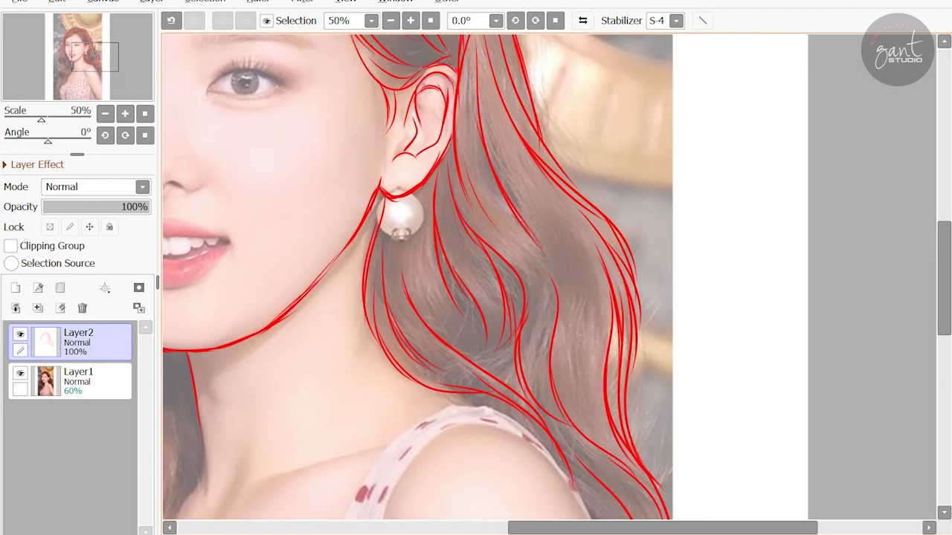
drag(483, 106, 572, 278)
scroll(594, 237, down, 1)
scroll(520, 223, up, 3)
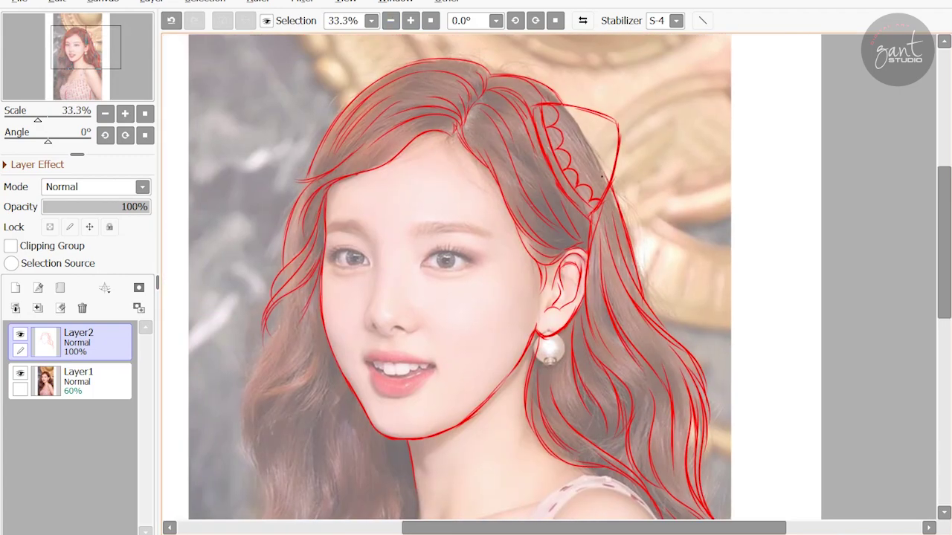
Trace the wavy outer edge and inner strands of the hair beside the left cheek.
key(ctrl+z)
mouse_move(396, 119)
mouse_down()
mouse_move(386, 161)
mouse_move(390, 139)
mouse_up()
key(ctrl+z)
drag(520, 297, 570, 219)
key(ctrl+z)
mouse_move(408, 234)
mouse_down()
mouse_move(375, 297)
mouse_move(358, 367)
mouse_up()
mouse_move(419, 248)
mouse_down()
mouse_move(412, 305)
mouse_move(400, 330)
mouse_move(418, 336)
mouse_move(357, 413)
mouse_up()
scroll(572, 275, down, 1)
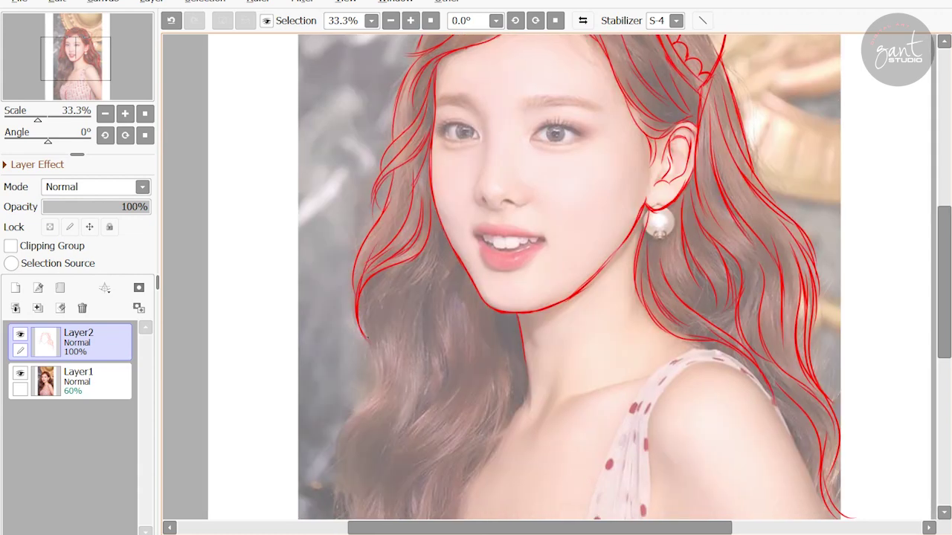
scroll(573, 283, down, 1)
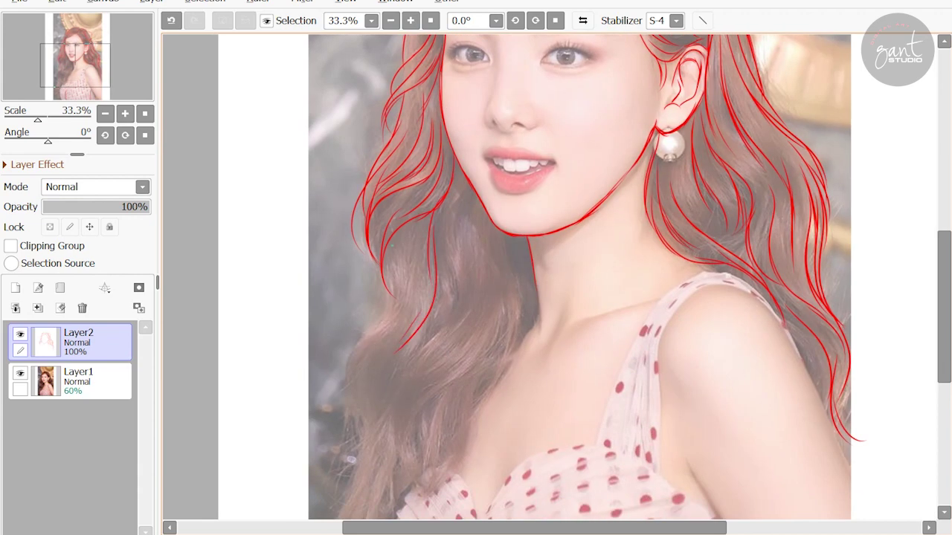
Continue the left hair's outer wave downward and draw long inner strands beside the neck to the dress neckline.
scroll(573, 282, down, 1)
drag(355, 287, 366, 358)
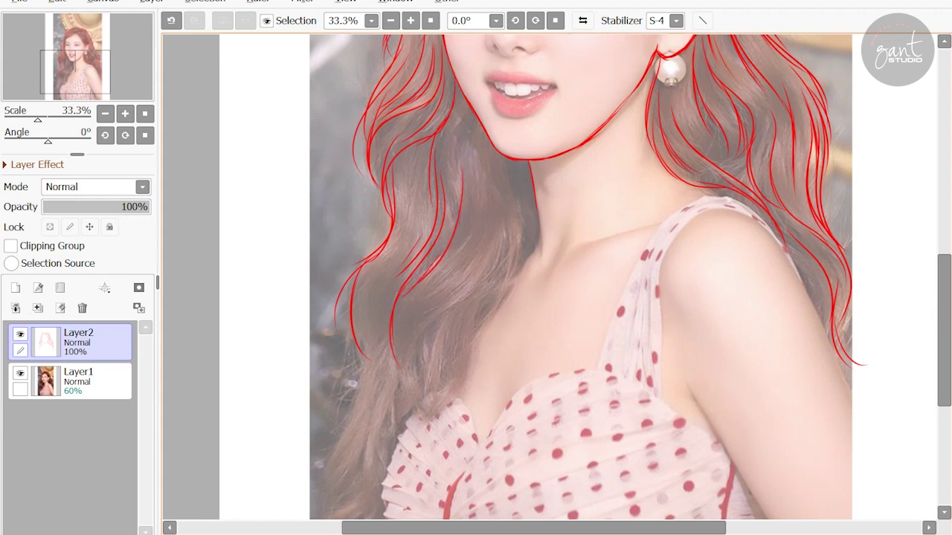
key(ctrl+z)
drag(461, 114, 444, 252)
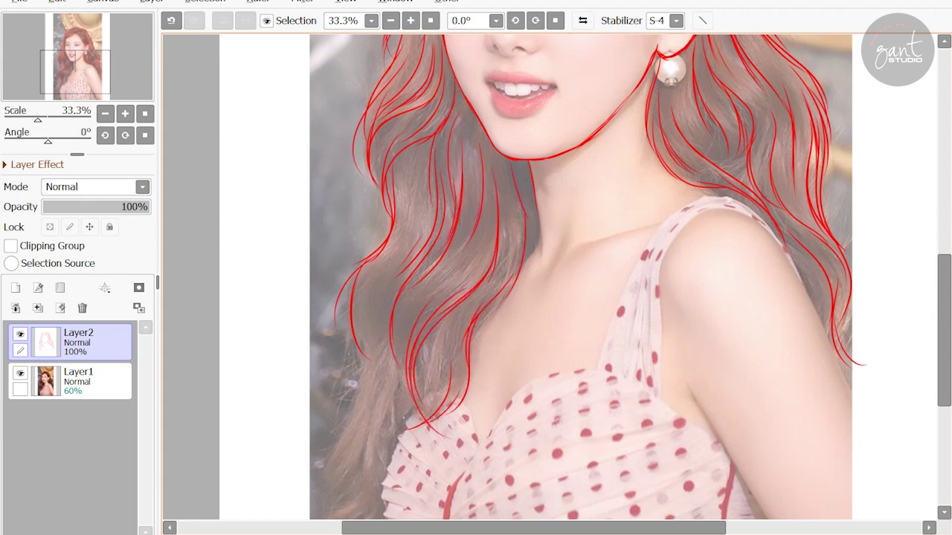
Trace the lower left locks of hair hanging beside the bodice of the dress.
drag(573, 283, 628, 193)
drag(426, 223, 399, 348)
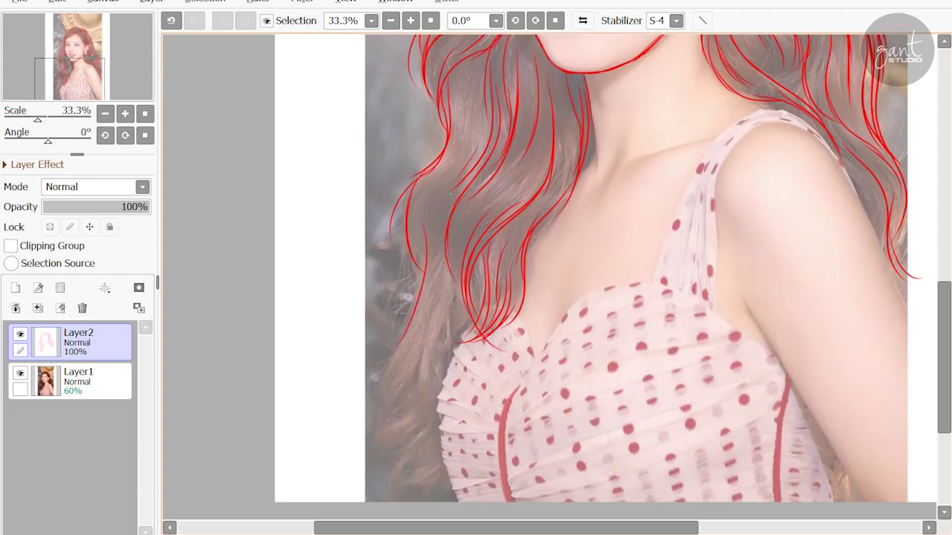
key(ctrl+z)
drag(446, 174, 402, 341)
scroll(438, 231, down, 1)
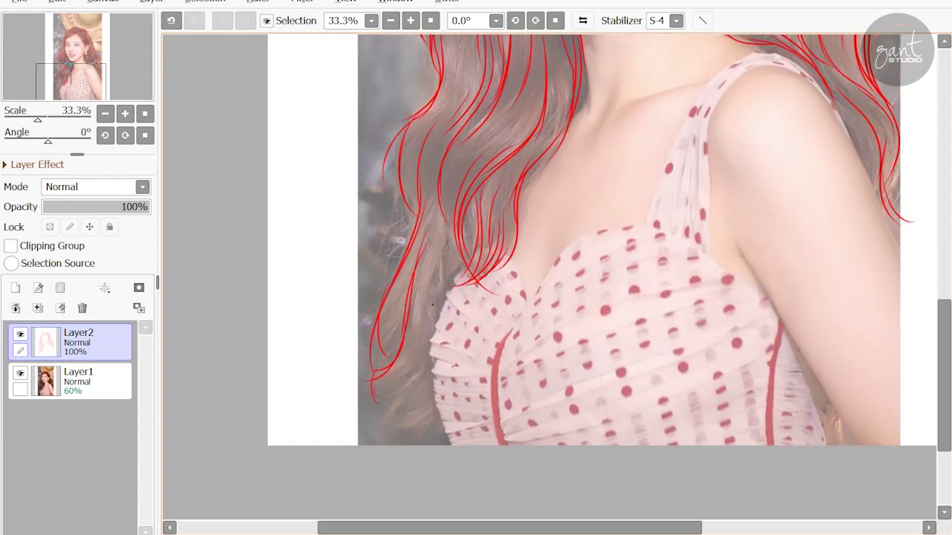
Finish the left hair's tips at the photo's lower edge and sketch the second cone ornament on the head's left side.
drag(440, 276, 430, 410)
key(ctrl+z)
drag(458, 234, 431, 405)
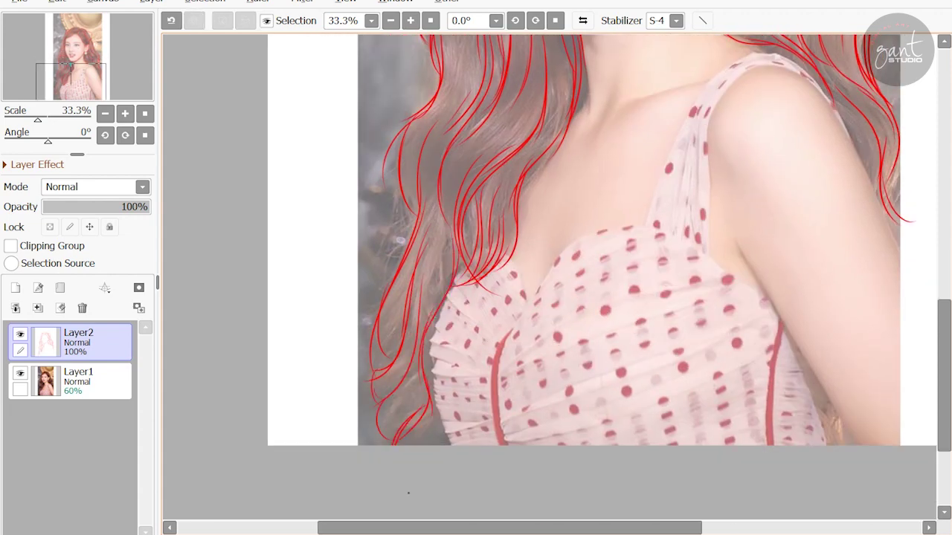
scroll(550, 275, up, 3)
scroll(551, 275, up, 3)
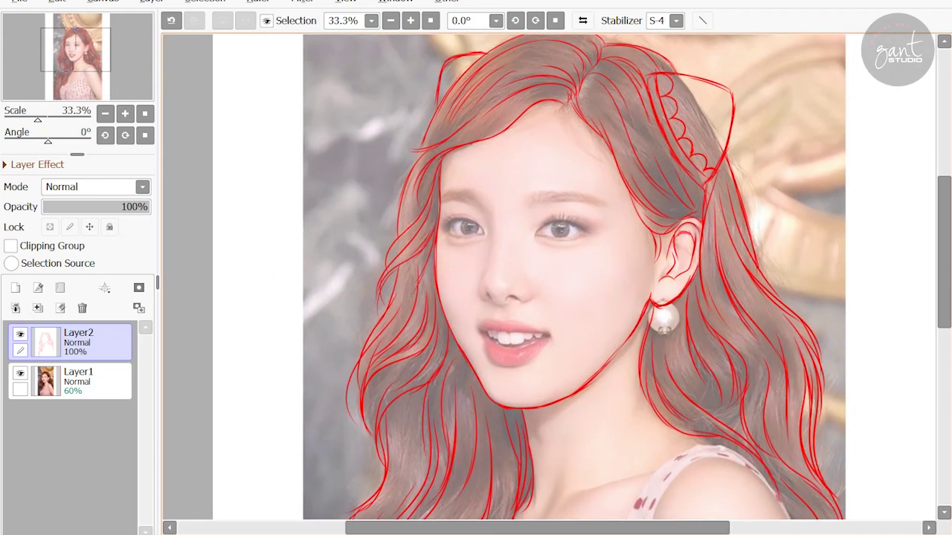
Trace the right-hand eye with thick upper lid, lashes, iris and lower lid, and outline the eyebrow above it.
scroll(550, 275, up, 2)
scroll(581, 208, up, 1)
drag(558, 223, 601, 190)
mouse_move(556, 226)
mouse_down()
mouse_move(683, 223)
mouse_move(635, 193)
mouse_up()
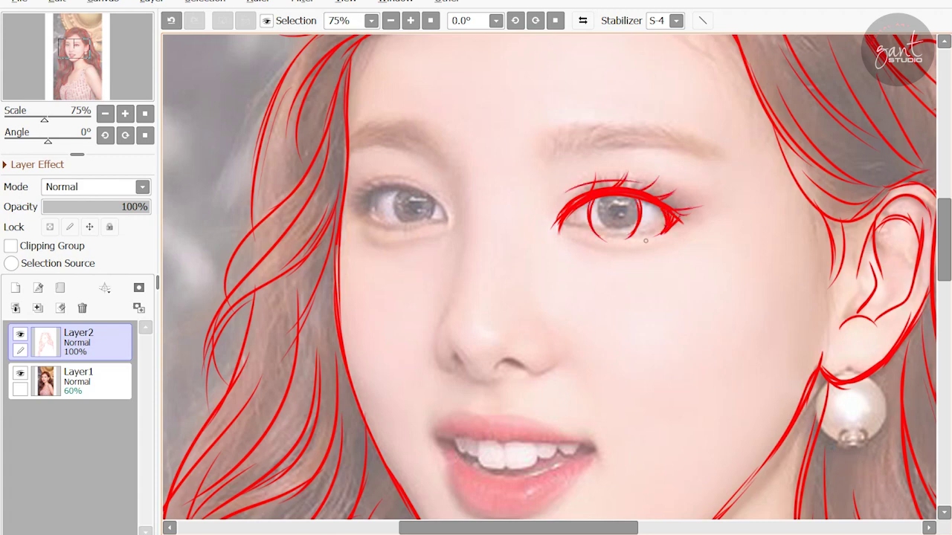
drag(565, 223, 542, 225)
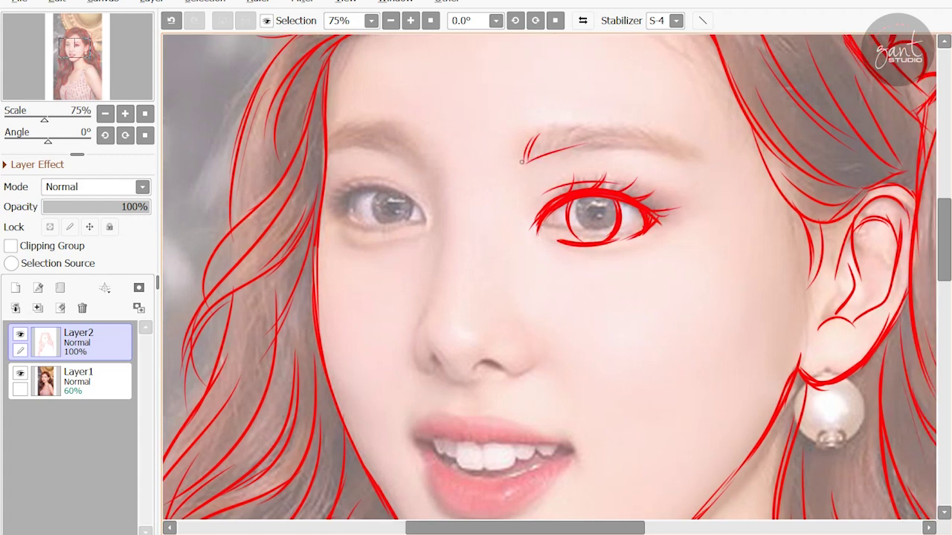
drag(520, 162, 696, 159)
drag(537, 151, 691, 130)
Trace the left-hand eye's thick upper lid and lashes, and outline its eyebrow.
drag(426, 224, 513, 239)
key(ctrl+z)
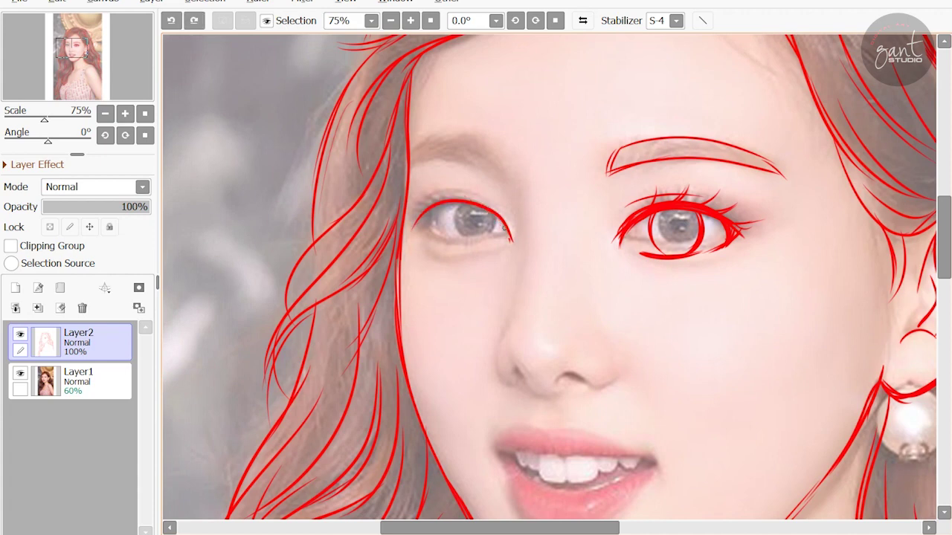
drag(414, 226, 512, 241)
key(ctrl+z)
drag(405, 220, 511, 240)
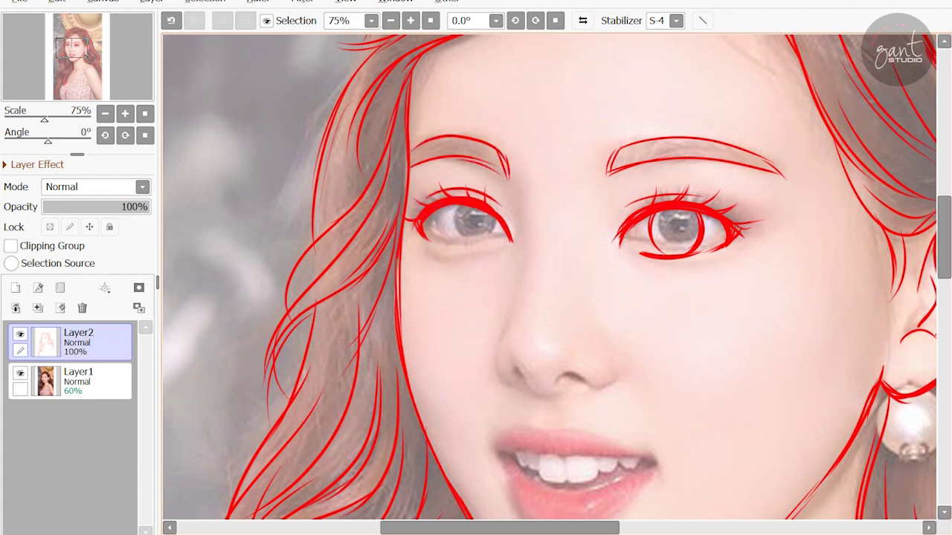
Complete the left-hand eye's iris and lower lid, and trace the nose and the mouth opening around the teeth.
drag(448, 218, 433, 124)
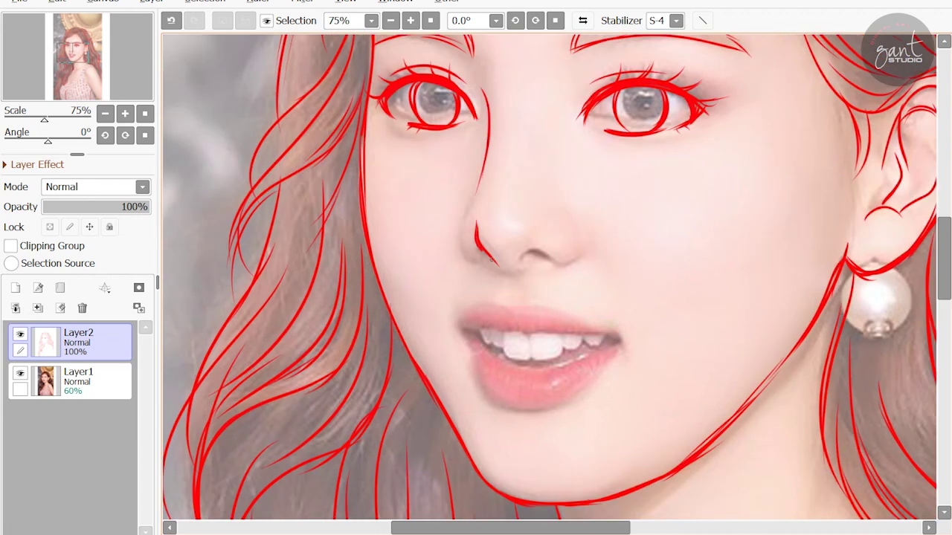
drag(543, 212, 514, 122)
key(ctrl+plus)
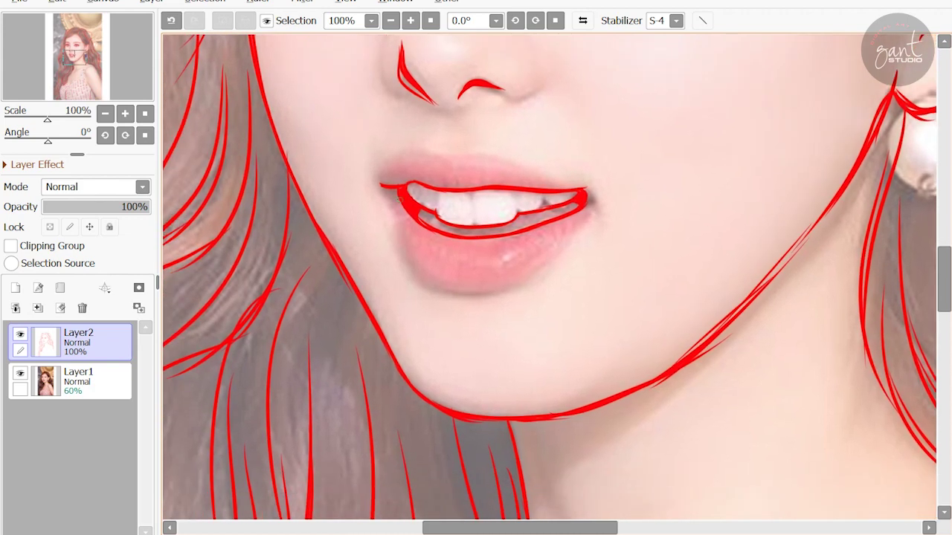
Redraw the curved line marking the bottom edge of the lower lip.
key(ctrl+z)
key(ctrl+z)
mouse_move(435, 292)
mouse_down()
mouse_move(476, 298)
mouse_move(470, 294)
mouse_move(534, 277)
mouse_up()
key(ctrl+z)
key(ctrl+z)
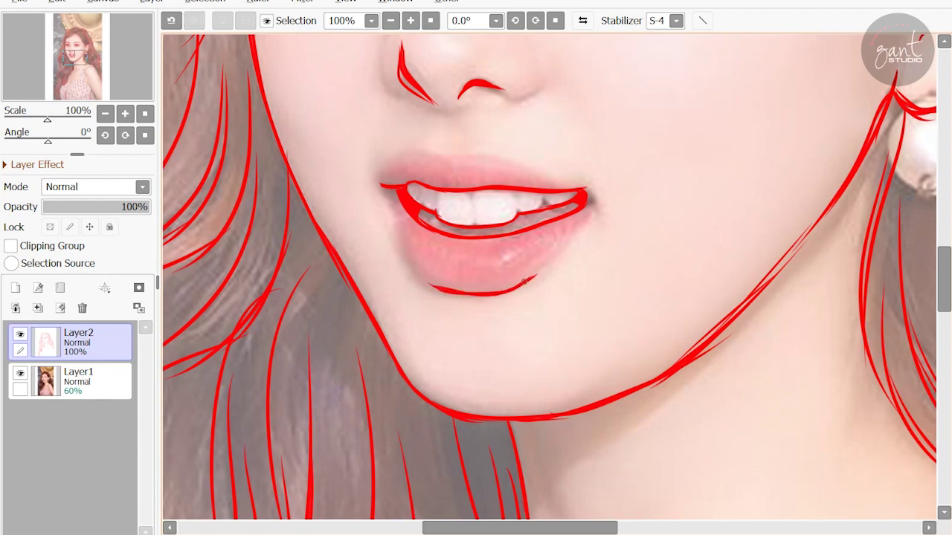
scroll(506, 421, down, 2)
drag(805, 102, 718, 165)
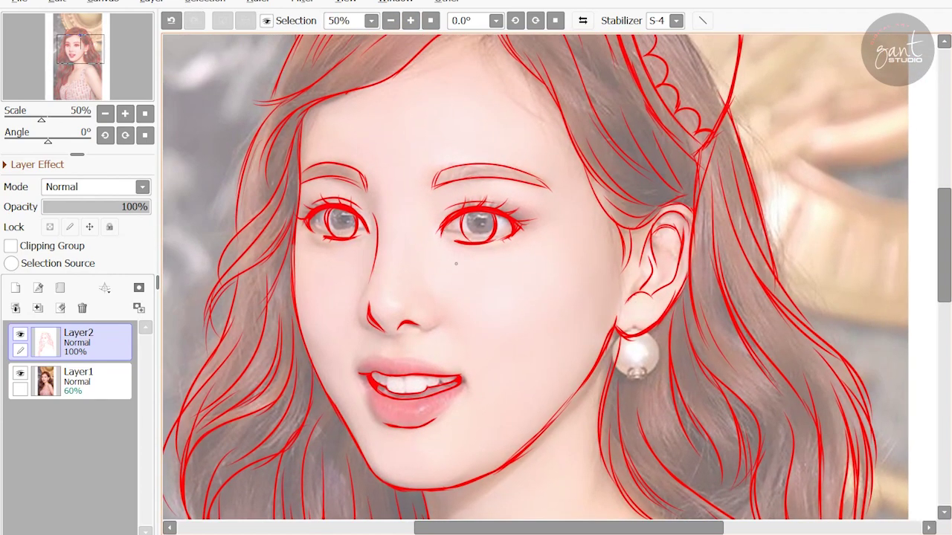
Lower the opacity of Layer2, the red sketch, to 35%.
scroll(529, 192, up, 1)
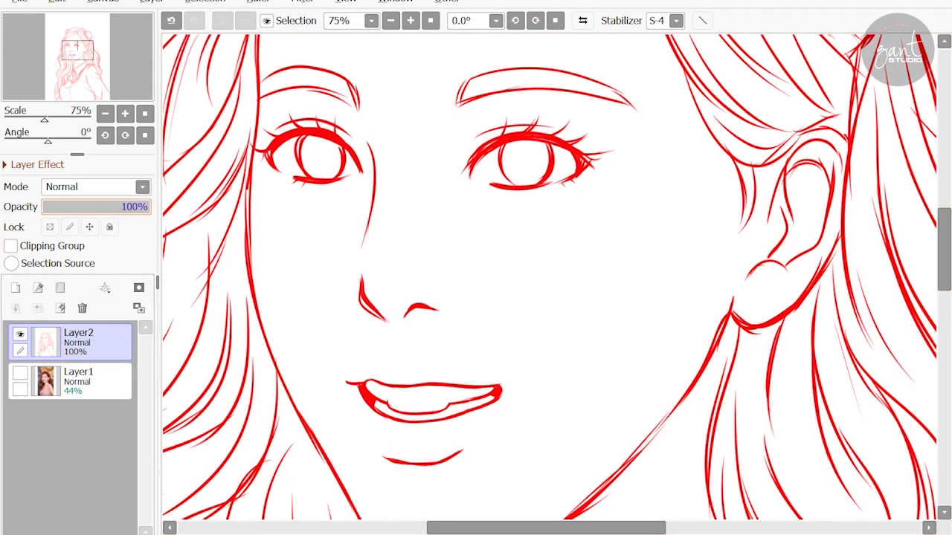
drag(147, 206, 79, 207)
scroll(549, 277, down, 1)
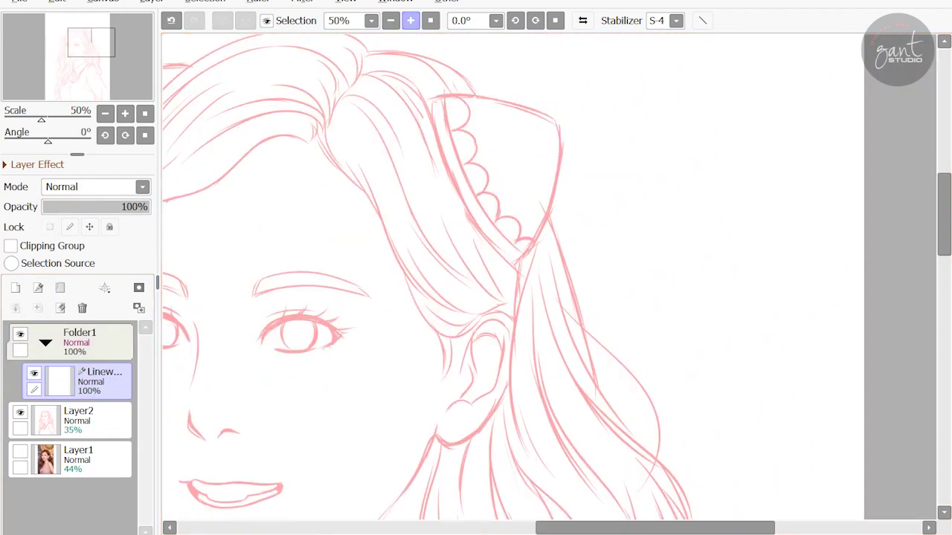
Ink the right-hand cone hair ornament in black on the linework layer, with its outer outline and the inner edge of its band.
scroll(359, 140, up, 2)
mouse_move(358, 132)
mouse_down()
mouse_move(446, 382)
mouse_move(519, 456)
mouse_move(587, 165)
mouse_move(616, 181)
mouse_move(601, 321)
mouse_move(520, 459)
mouse_up()
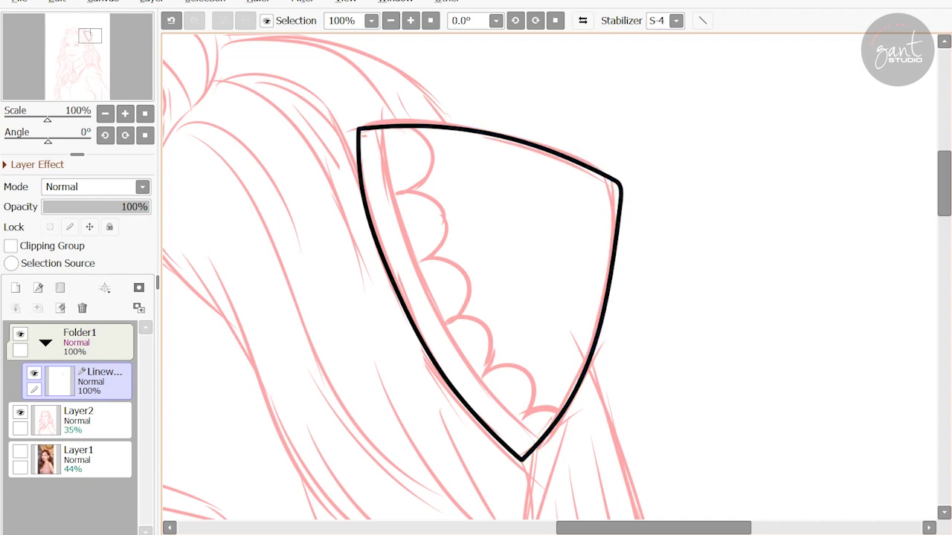
scroll(476, 283, left, 1)
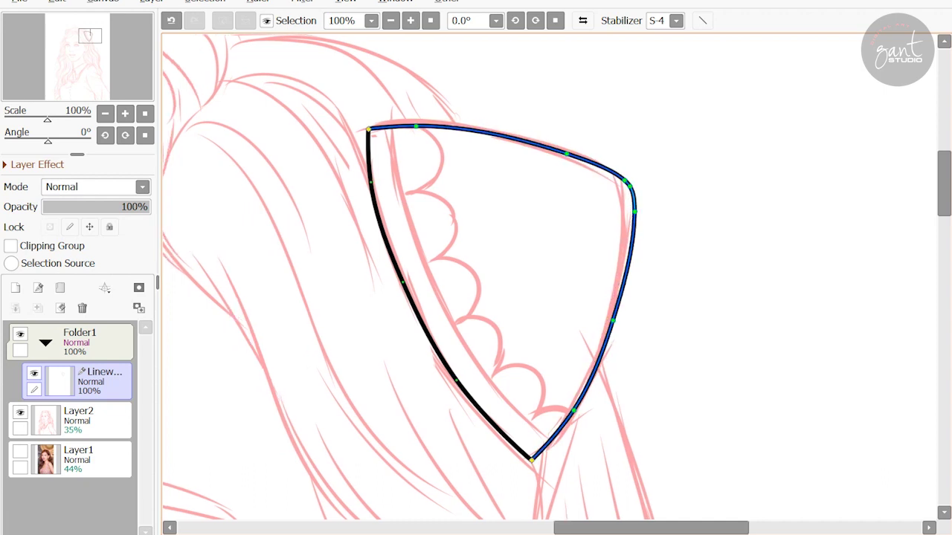
double_click(551, 440)
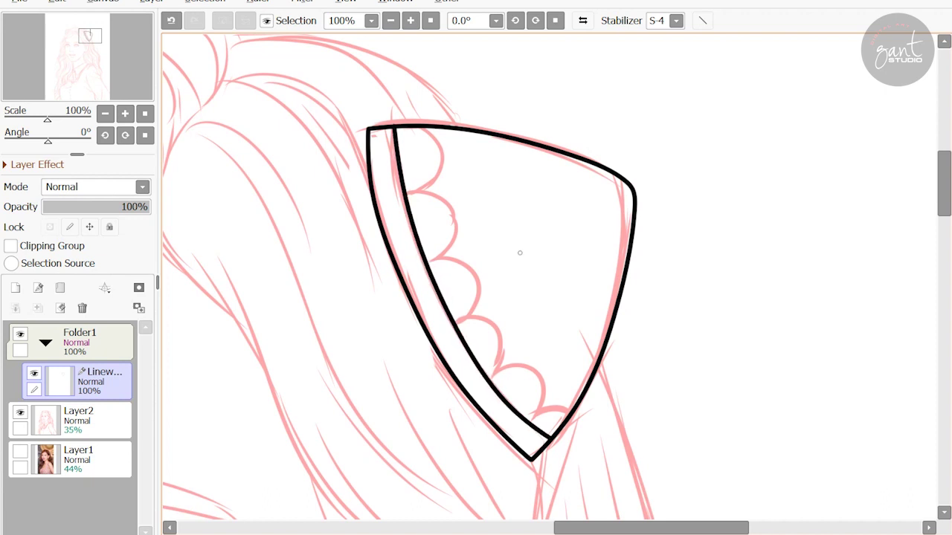
Ink the row of scallops along the band inside the right-hand cone ornament.
click(425, 127)
click(412, 194)
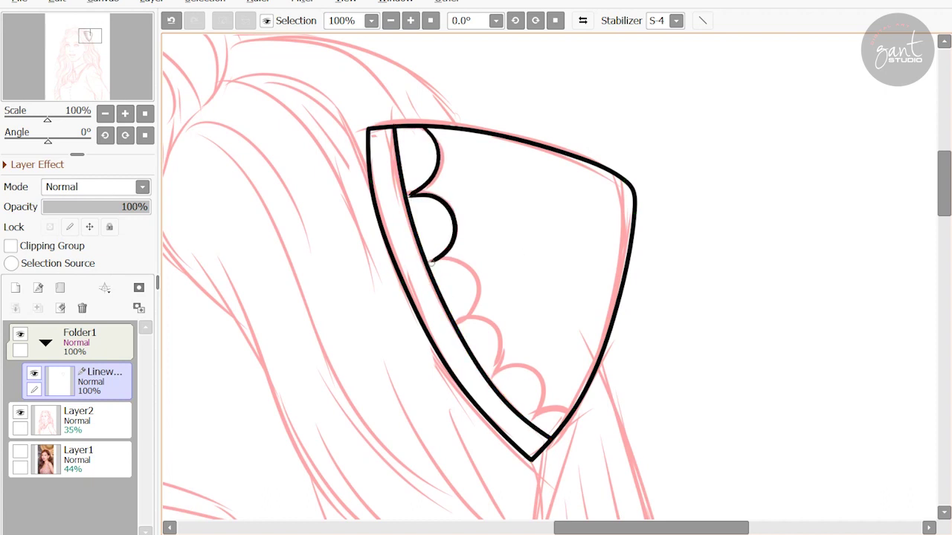
mouse_move(475, 332)
mouse_down()
mouse_move(525, 370)
mouse_move(541, 418)
mouse_up()
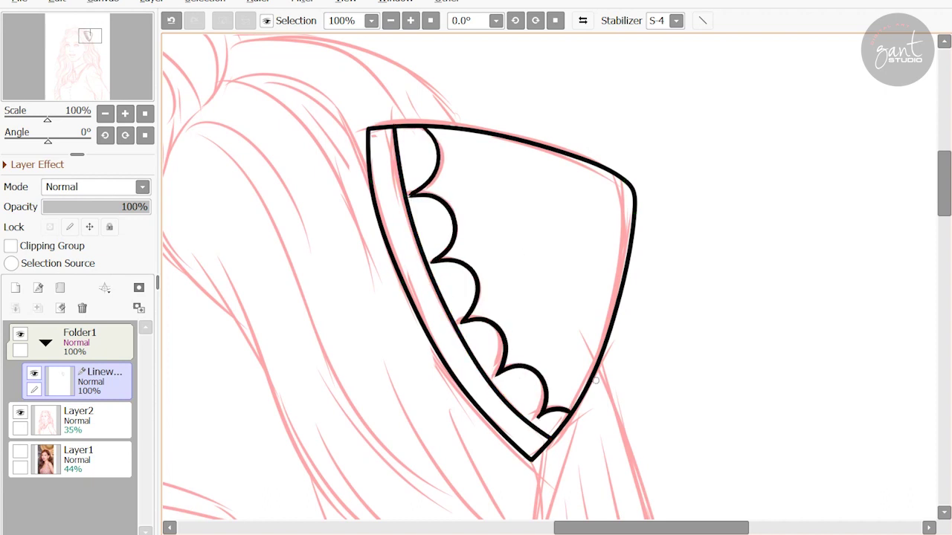
Ink the outline of the left-hand cone ornament where it emerges from the hair.
mouse_move(595, 381)
mouse_down()
mouse_move(692, 385)
mouse_move(892, 461)
mouse_up()
drag(521, 297, 744, 312)
mouse_move(510, 198)
mouse_down()
mouse_move(386, 220)
mouse_move(372, 260)
mouse_move(552, 204)
mouse_move(508, 197)
mouse_move(402, 210)
mouse_move(425, 198)
mouse_move(365, 297)
mouse_move(361, 363)
mouse_up()
key(ctrl+z)
key(ctrl+z)
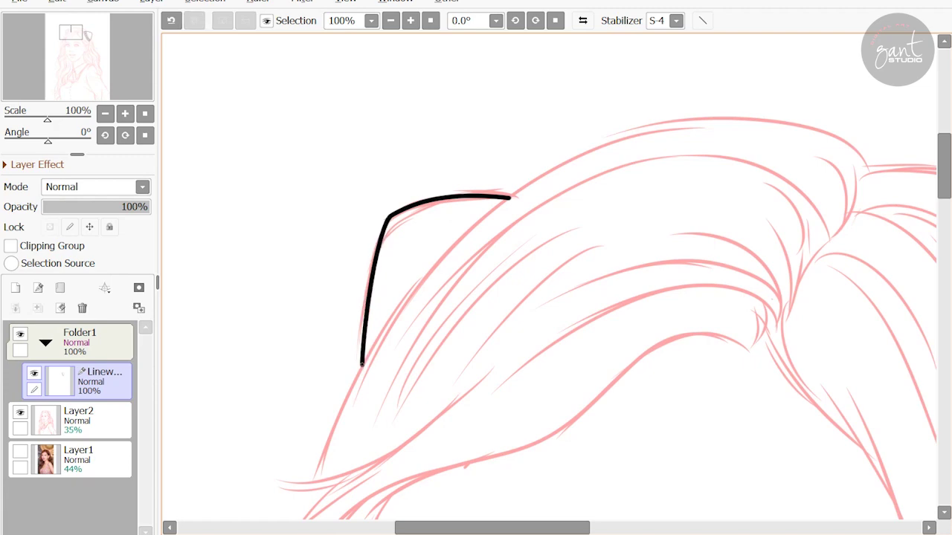
Ink the lower edge of the fringe from the parting across the forehead, with strands branching off its outer end.
mouse_move(745, 378)
mouse_down()
mouse_move(746, 329)
mouse_move(668, 233)
mouse_up()
mouse_move(705, 176)
mouse_down()
mouse_move(525, 254)
mouse_move(506, 275)
mouse_up()
key(ctrl+z)
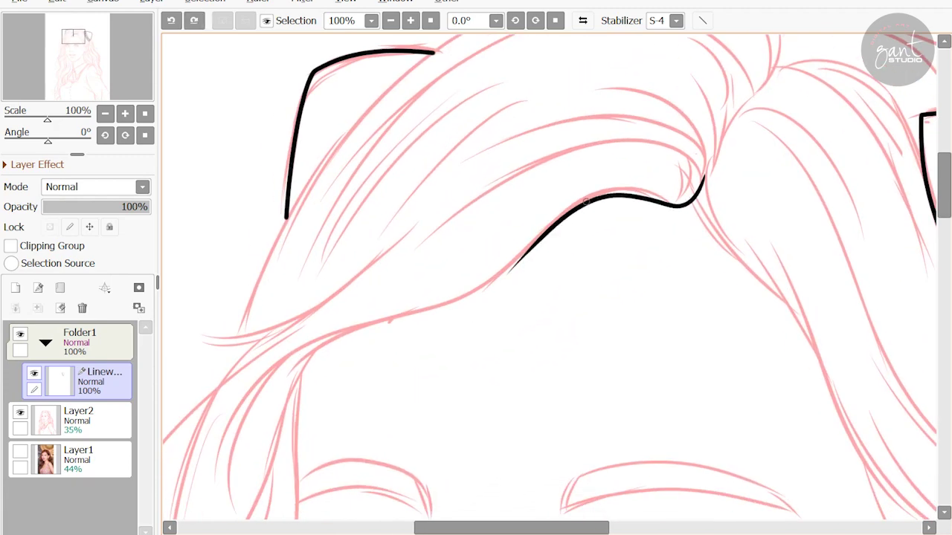
drag(587, 202, 340, 338)
mouse_move(339, 337)
mouse_down()
mouse_move(409, 260)
mouse_move(316, 431)
mouse_up()
drag(417, 256, 393, 341)
Ink the long fringe strands sweeping from the parting over the head to the flicked tip at the left-hand side.
mouse_move(740, 167)
mouse_down()
mouse_move(435, 265)
mouse_move(226, 458)
mouse_up()
drag(455, 242, 209, 316)
drag(476, 231, 446, 325)
mouse_move(721, 267)
mouse_down()
mouse_move(611, 141)
mouse_move(513, 209)
mouse_up()
mouse_move(735, 260)
mouse_down()
mouse_move(732, 145)
mouse_move(636, 93)
mouse_up()
key(ctrl+z)
drag(422, 199, 778, 177)
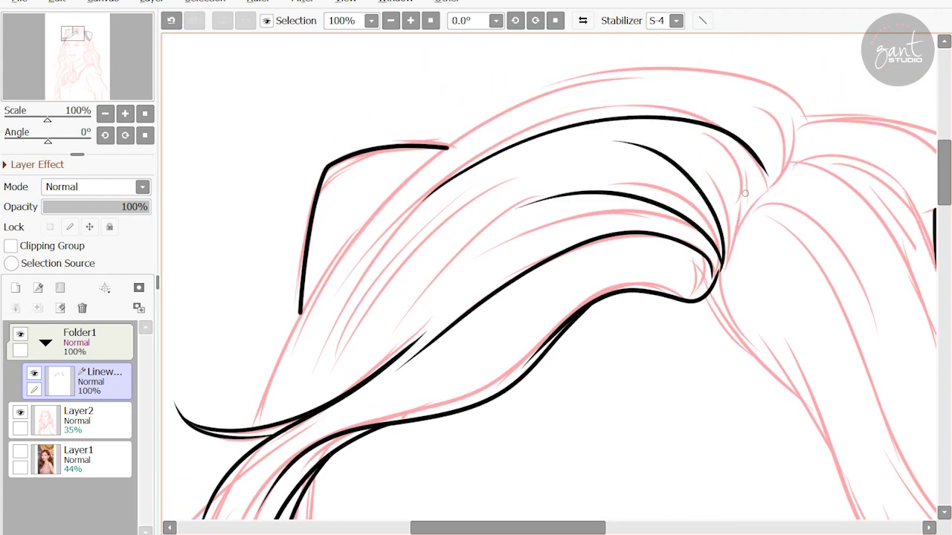
Ink short strands around the parting and the head's outer hair contour running below the left-hand cone.
drag(723, 161, 746, 223)
drag(752, 183, 718, 262)
mouse_move(781, 177)
mouse_down()
mouse_move(558, 88)
mouse_move(501, 106)
mouse_move(402, 186)
mouse_move(418, 174)
mouse_move(383, 220)
mouse_up()
key(ctrl+z)
mouse_move(432, 160)
mouse_down()
mouse_move(262, 392)
mouse_move(276, 433)
mouse_up()
key(ctrl+z)
key(ctrl+z)
scroll(275, 433, down, 5)
scroll(275, 433, right, 1)
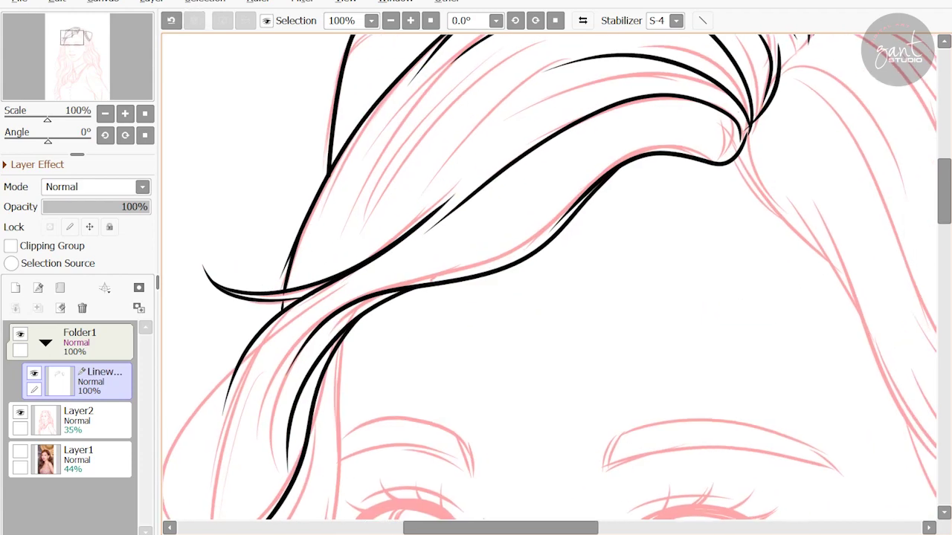
Ink the hairline from the parting down the right-hand side of the forehead with overlapping strands.
scroll(335, 334, up, 4)
scroll(375, 248, right, 2)
scroll(375, 248, down, 2)
key(ctrl+z)
drag(334, 222, 438, 413)
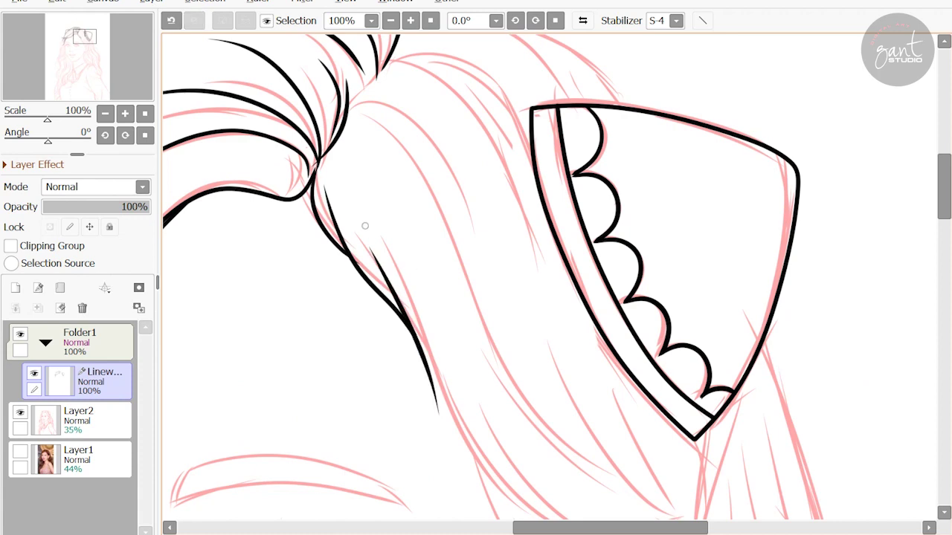
scroll(439, 413, down, 3)
key(ctrl+z)
drag(323, 152, 447, 291)
drag(348, 193, 494, 445)
Ink the swept-back strands curving from the temple to the top of the ear, plus the sideburn wisps in front of it.
scroll(494, 445, down, 2)
scroll(494, 445, right, 2)
drag(260, 119, 416, 338)
scroll(416, 339, down, 2)
scroll(416, 339, right, 2)
drag(193, 94, 298, 313)
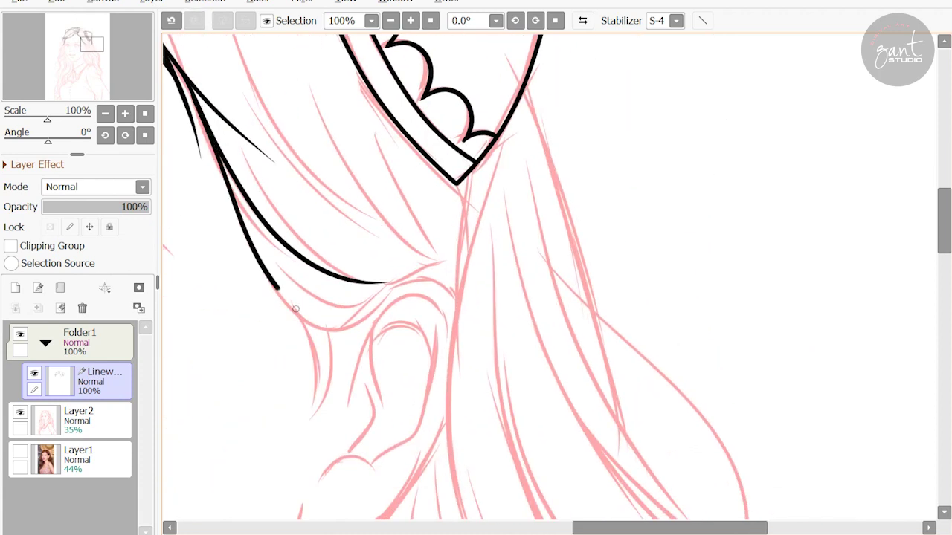
drag(227, 179, 387, 283)
scroll(231, 274, right, 1)
key(ctrl+z)
mouse_move(227, 274)
mouse_down()
mouse_move(367, 300)
mouse_move(407, 273)
mouse_up()
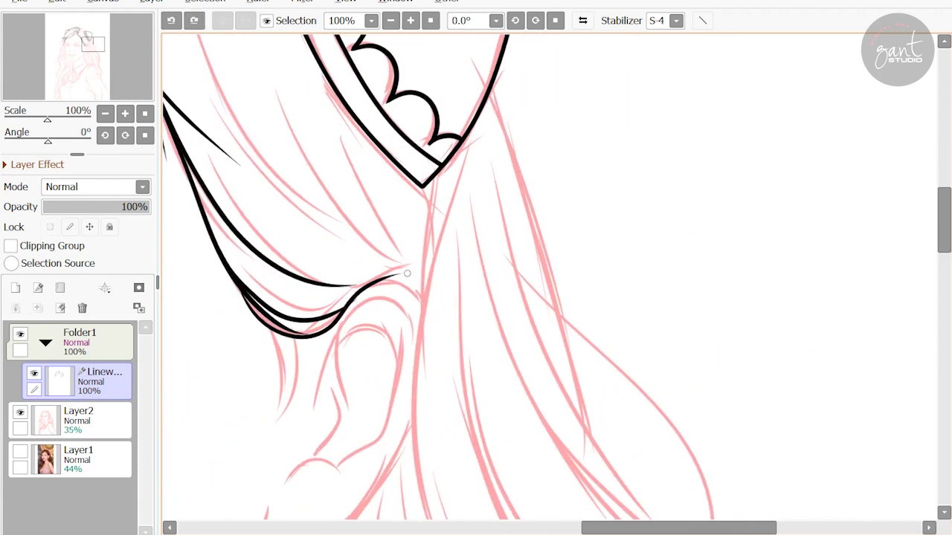
mouse_move(290, 328)
mouse_down()
mouse_move(266, 432)
mouse_move(282, 422)
mouse_up()
Ink the strands fanning back from the parting and the crown contour reaching the top of the right-hand cone.
scroll(282, 422, up, 3)
drag(216, 203, 406, 397)
scroll(407, 397, up, 3)
scroll(406, 397, left, 2)
mouse_move(210, 143)
mouse_down()
mouse_move(260, 162)
mouse_move(351, 311)
mouse_up()
scroll(351, 311, up, 2)
key(ctrl+z)
mouse_move(242, 169)
mouse_down()
mouse_move(387, 326)
mouse_move(402, 301)
mouse_up()
drag(269, 141, 347, 168)
mouse_move(278, 112)
mouse_down()
mouse_move(316, 122)
mouse_move(304, 102)
mouse_move(502, 203)
mouse_up()
key(ctrl+z)
key(ctrl+z)
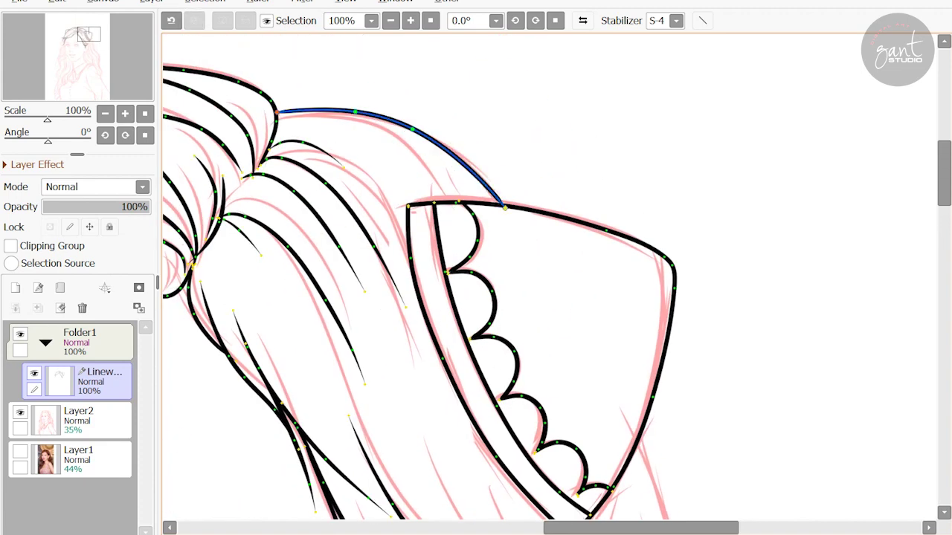
drag(374, 134, 424, 165)
Ink the strands running beside the right-hand cone's band down towards the top of the ear.
scroll(417, 298, down, 3)
scroll(416, 298, right, 2)
drag(341, 128, 459, 315)
scroll(459, 314, down, 1)
scroll(459, 314, right, 1)
drag(290, 123, 455, 342)
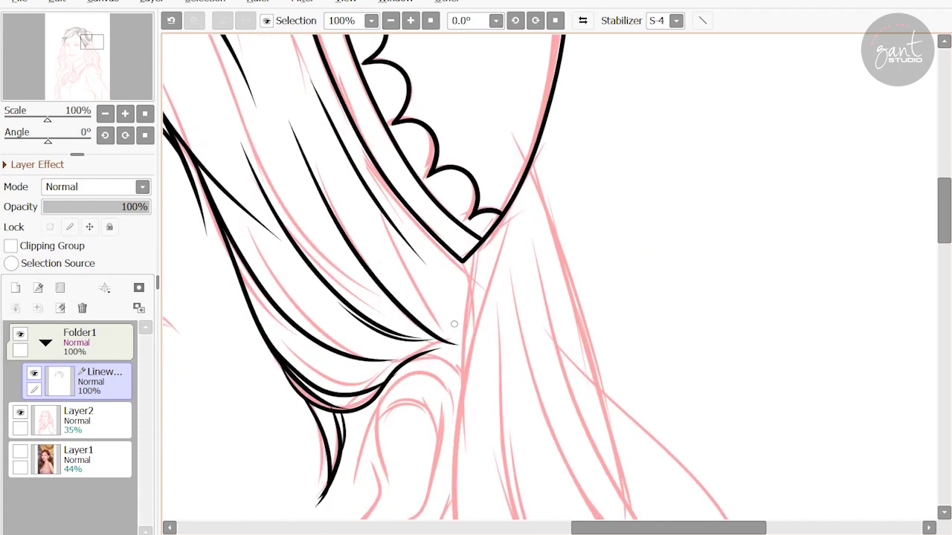
Ink the strands falling from the tip of the right-hand cone down behind the ear.
drag(461, 265, 467, 387)
scroll(467, 387, down, 2)
drag(453, 152, 476, 372)
scroll(461, 298, down, 3)
scroll(462, 298, right, 2)
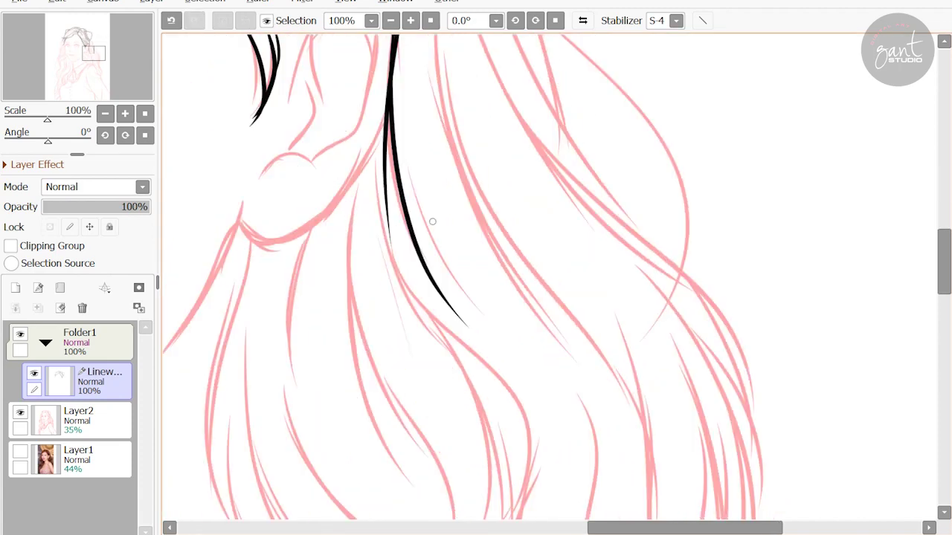
drag(378, 131, 446, 260)
Ink the wavy, pointed locks hanging behind and below the ear.
scroll(394, 233, right, 1)
drag(394, 232, 475, 476)
scroll(476, 476, down, 2)
scroll(446, 372, up, 2)
mouse_move(347, 109)
mouse_down()
mouse_move(342, 224)
mouse_move(394, 385)
mouse_up()
scroll(394, 386, down, 1)
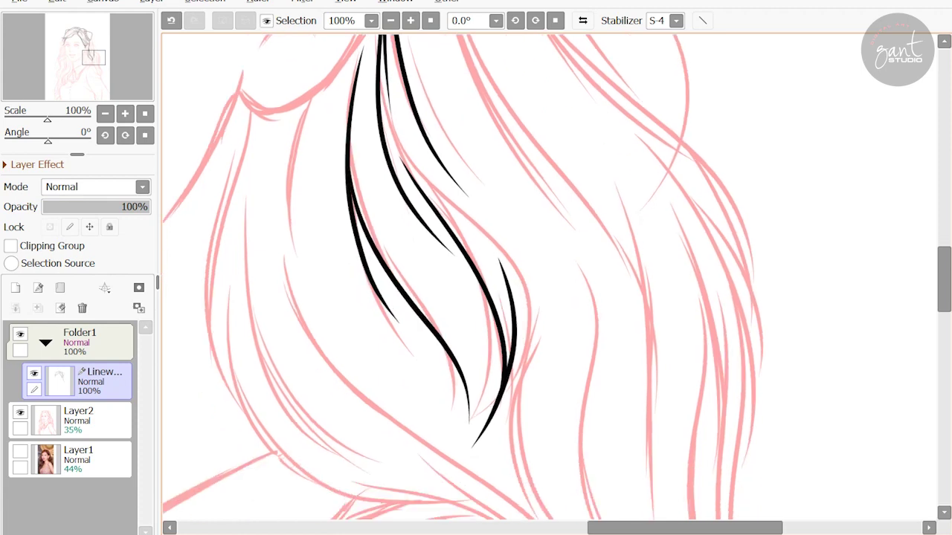
Ink the long strand that falls from under the earlobe and sweeps outward over the shoulder.
drag(309, 103, 312, 346)
scroll(329, 374, down, 2)
drag(278, 267, 451, 400)
Ink the ear's outer contour from its upper rim around the lobe.
scroll(482, 420, up, 3)
scroll(482, 421, left, 1)
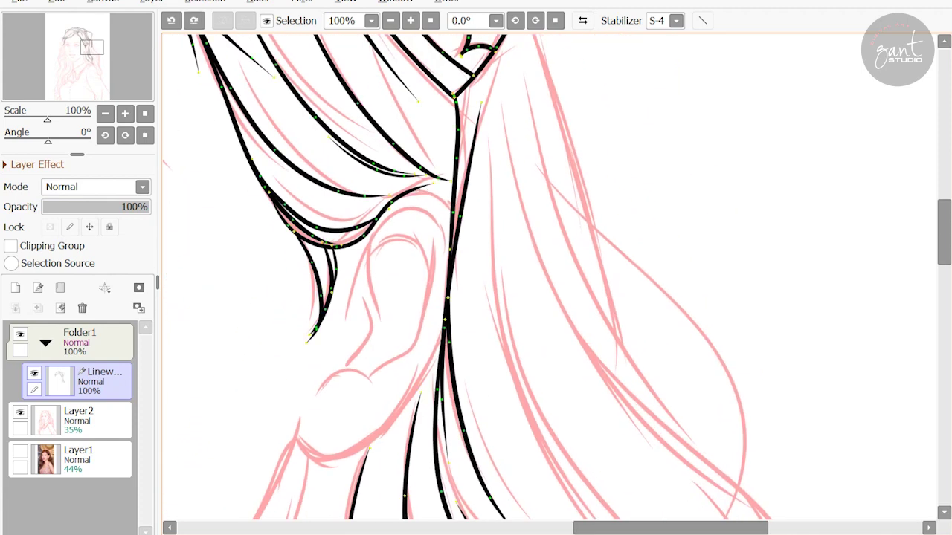
scroll(476, 298, left, 1)
scroll(446, 297, left, 1)
click(353, 328)
click(395, 365)
click(501, 238)
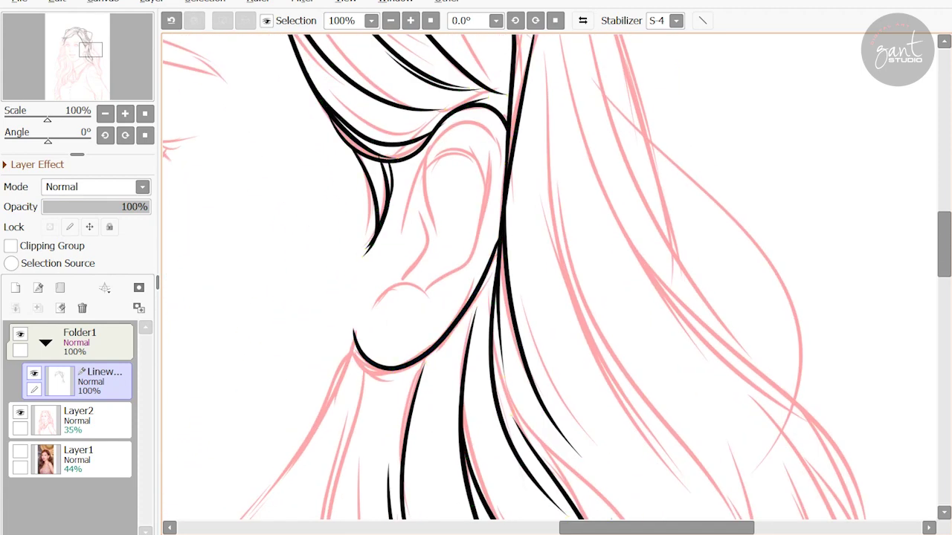
key(Return)
Ink the inner folds of the ear and the curve above the lobe.
drag(371, 306, 425, 301)
scroll(446, 297, up, 2)
mouse_move(431, 205)
mouse_down()
mouse_move(393, 297)
mouse_move(480, 305)
mouse_up()
mouse_move(467, 305)
mouse_down()
mouse_move(415, 366)
mouse_move(416, 249)
mouse_move(473, 236)
mouse_move(413, 304)
mouse_move(449, 264)
mouse_move(350, 446)
mouse_up()
key(ctrl+z)
scroll(446, 298, down, 3)
scroll(446, 297, left, 2)
key(ctrl+z)
scroll(447, 297, down, 2)
Ink the upper part of the jawline descending from the earlobe.
drag(476, 246, 387, 406)
scroll(446, 297, down, 1)
scroll(447, 297, up, 3)
scroll(447, 298, left, 2)
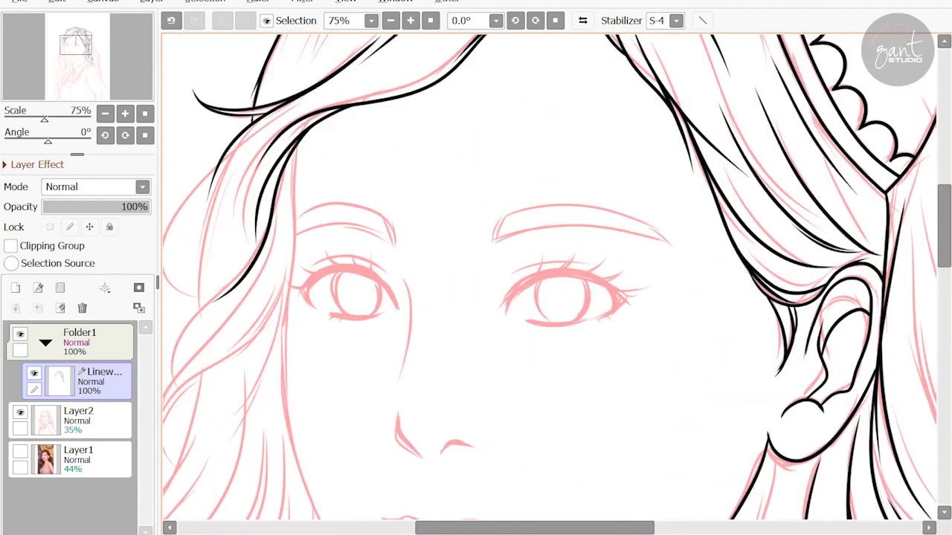
Ink the face-framing locks that fall from the fringe past the left-hand eye and curl outward.
drag(305, 132, 272, 327)
scroll(476, 298, down, 1)
scroll(476, 297, left, 2)
drag(372, 253, 268, 417)
drag(387, 149, 275, 365)
drag(290, 305, 275, 406)
scroll(476, 298, up, 1)
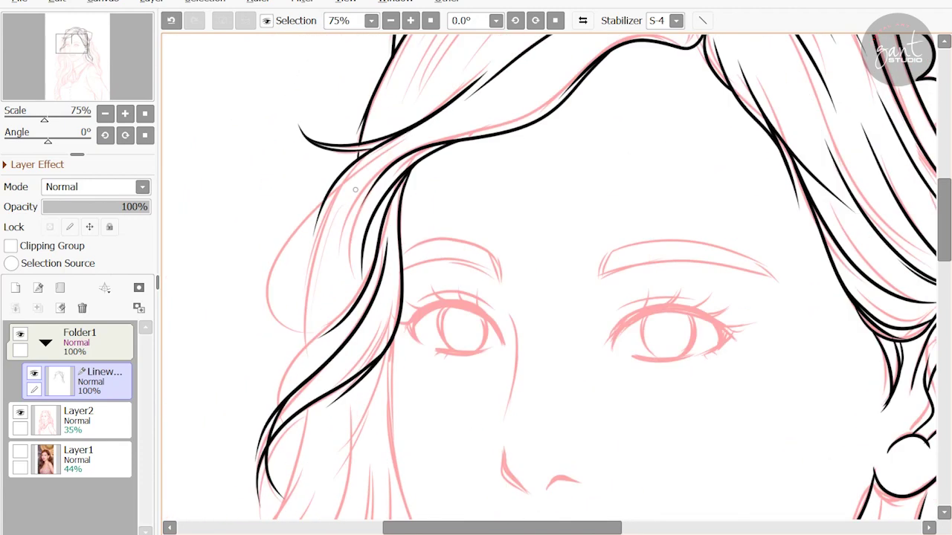
Ink the rounded outer curls beside the fringe on the left-hand side of the face.
mouse_move(371, 179)
mouse_down()
mouse_move(332, 259)
mouse_move(317, 360)
mouse_up()
key(ctrl+z)
drag(349, 212, 331, 266)
drag(324, 266, 275, 385)
key(ctrl+z)
mouse_move(328, 212)
mouse_down()
mouse_move(286, 327)
mouse_move(286, 368)
mouse_up()
drag(313, 274, 301, 376)
key(ctrl+z)
scroll(316, 350, down, 3)
scroll(316, 349, right, 2)
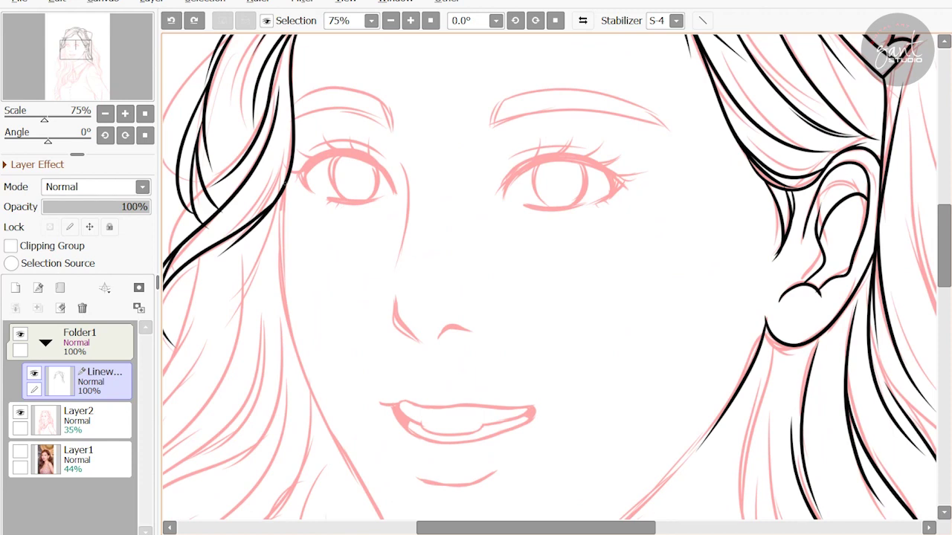
Ink the face contour from the left-hand cheek around the chin and up to the earlobe.
drag(283, 183, 308, 375)
scroll(476, 297, down, 2)
scroll(476, 297, right, 1)
mouse_move(245, 208)
mouse_down()
mouse_move(338, 405)
mouse_move(415, 497)
mouse_up()
scroll(476, 297, right, 1)
key(ctrl+z)
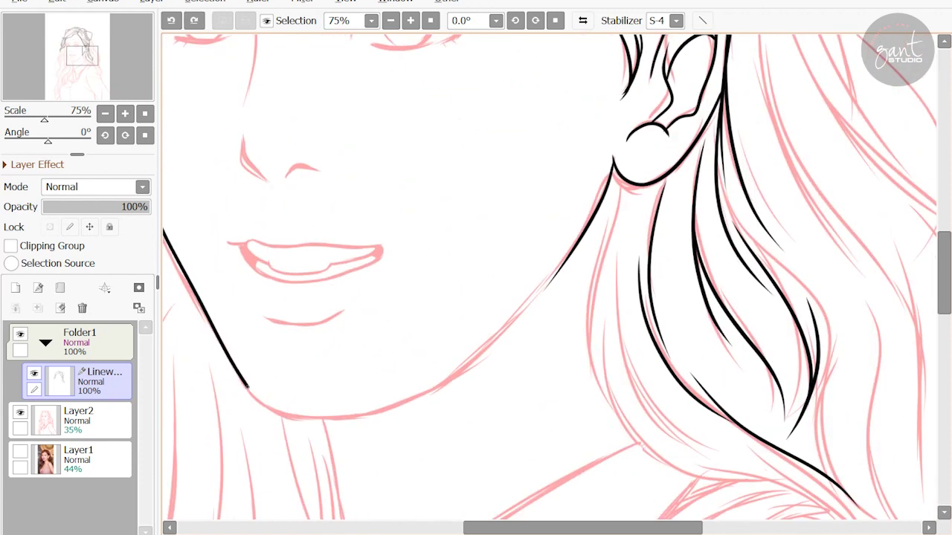
mouse_move(247, 385)
mouse_down()
mouse_move(297, 419)
mouse_move(476, 373)
mouse_move(563, 270)
mouse_move(612, 158)
mouse_up()
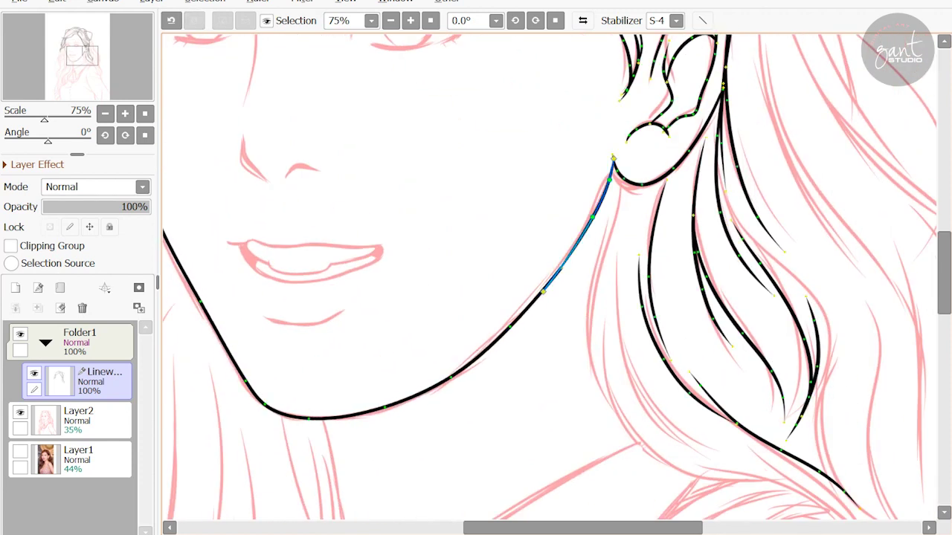
scroll(551, 277, down, 2)
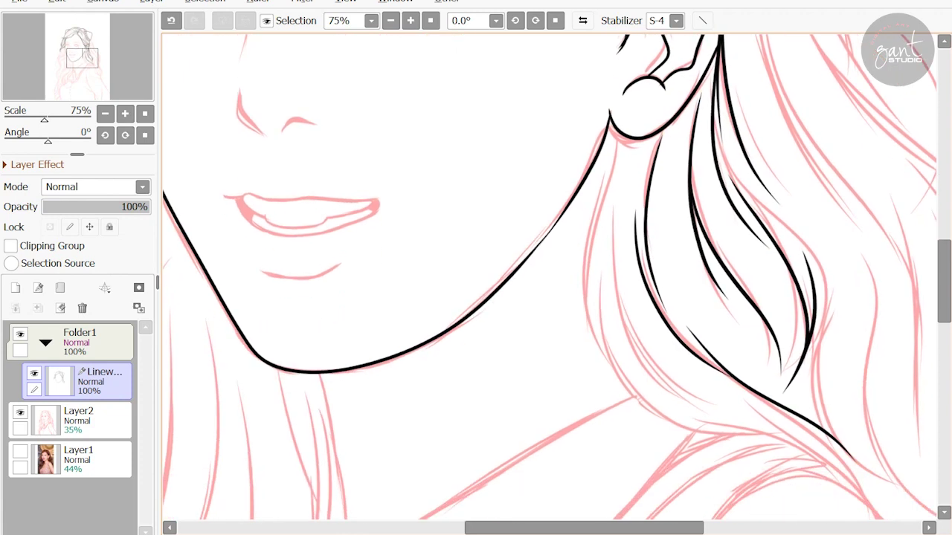
Ink the strands hanging from below the earlobe along the neck and curving out over the shoulder.
scroll(550, 278, down, 1)
drag(612, 90, 576, 335)
scroll(550, 278, right, 3)
drag(346, 123, 428, 375)
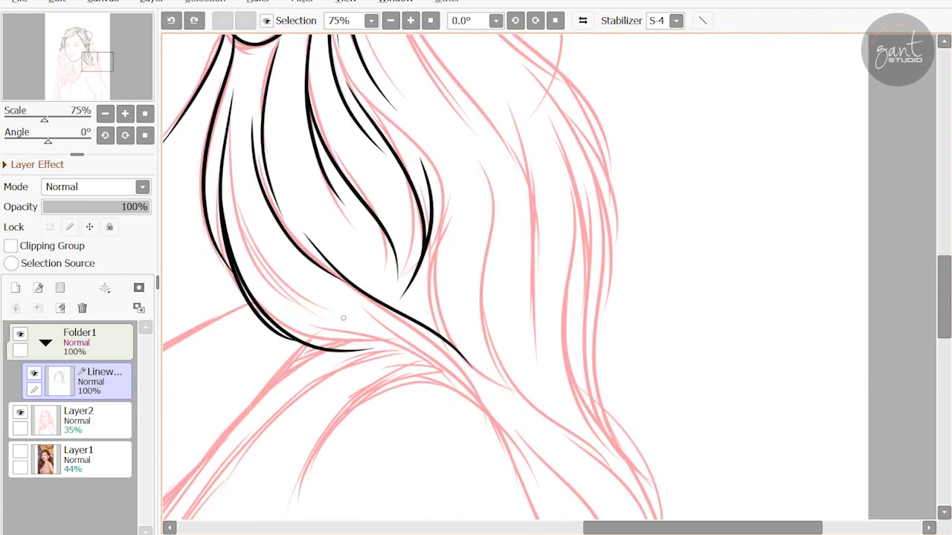
drag(268, 331, 494, 397)
mouse_move(468, 364)
mouse_down()
mouse_move(403, 266)
mouse_move(532, 450)
mouse_up()
scroll(476, 334, right, 1)
key(ctrl+z)
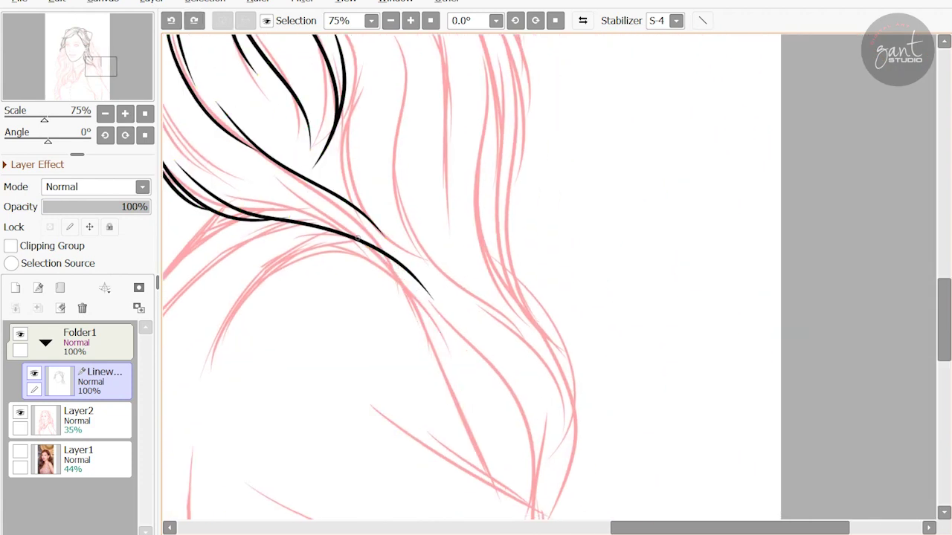
Ink the locks trailing from the shoulder down beside the arm, and the long wavy strand descending behind the ear.
drag(402, 275, 522, 450)
key(ctrl+z)
drag(486, 377, 453, 281)
drag(435, 274, 495, 405)
key(ctrl+z)
drag(412, 217, 498, 398)
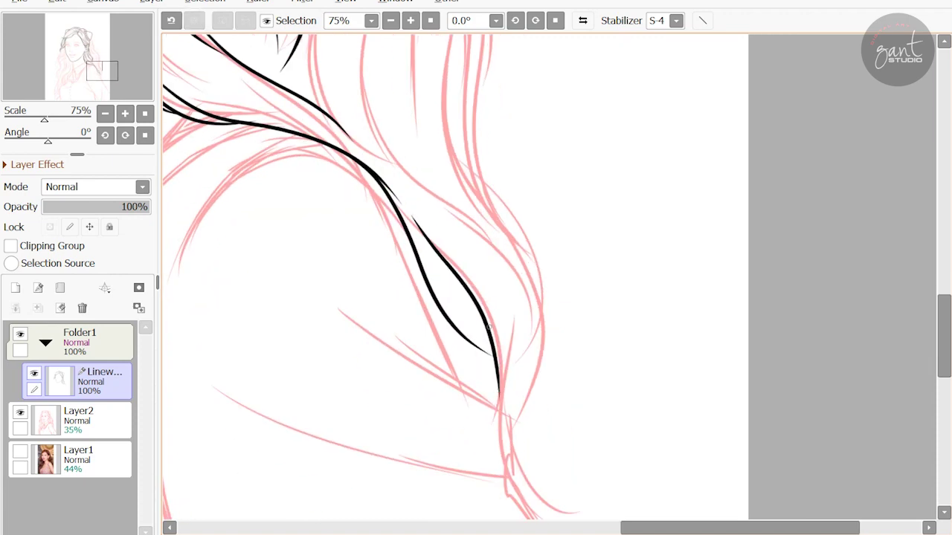
key(ctrl+z)
drag(420, 238, 532, 447)
key(ctrl+z)
key(ctrl+y)
drag(452, 273, 476, 357)
drag(275, 115, 383, 260)
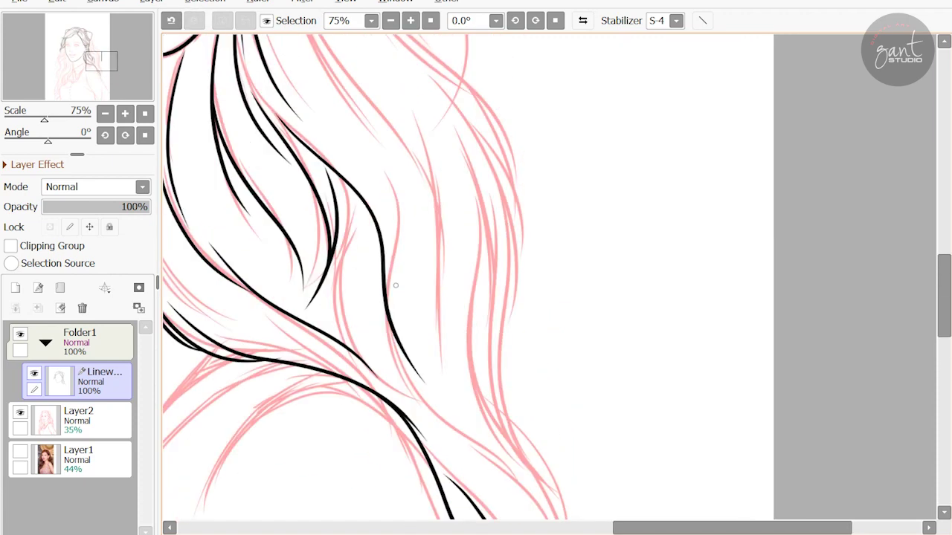
Ink the long wavy strands falling behind the ear from under the hair ornament toward the shoulder.
drag(364, 205, 376, 288)
drag(376, 290, 383, 349)
key(ctrl+z)
mouse_move(280, 199)
mouse_down()
mouse_move(370, 284)
mouse_move(387, 447)
mouse_up()
drag(371, 223, 402, 409)
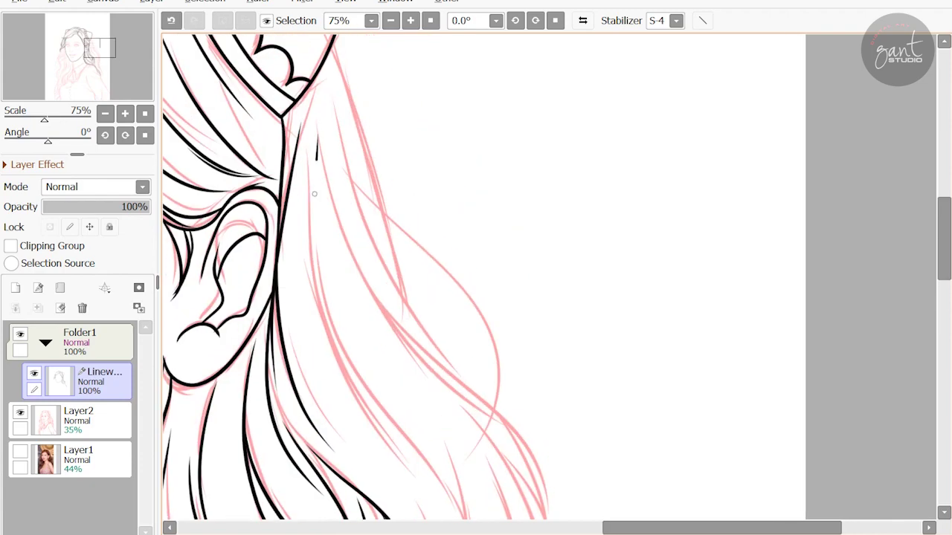
drag(312, 142, 372, 443)
scroll(357, 238, down, 1)
drag(267, 298, 357, 238)
Ink the hair's outer edge from the ornament's tip downward and the strand running just inside it.
drag(346, 119, 435, 357)
key(ctrl+z)
drag(384, 95, 369, 132)
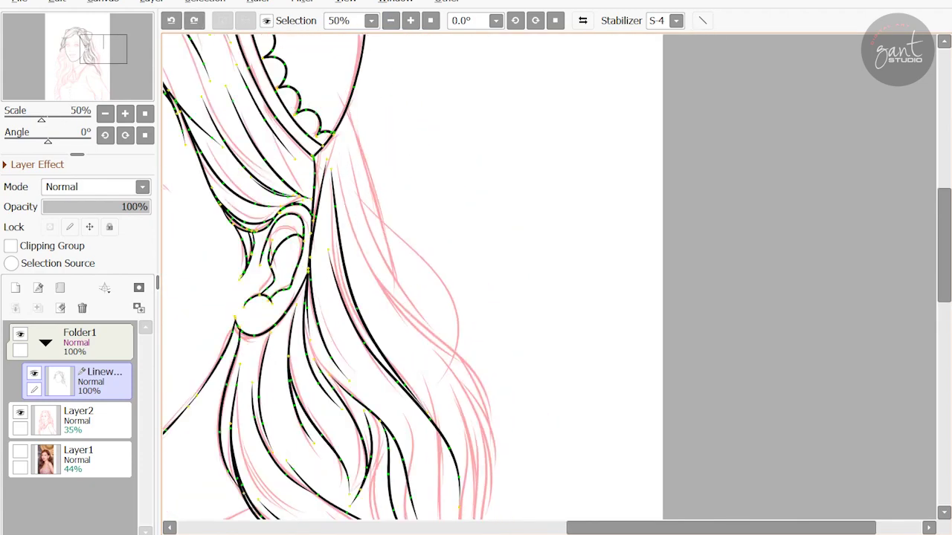
drag(357, 297, 299, 204)
mouse_move(338, 190)
mouse_down()
mouse_move(439, 379)
mouse_move(450, 383)
mouse_up()
key(ctrl+z)
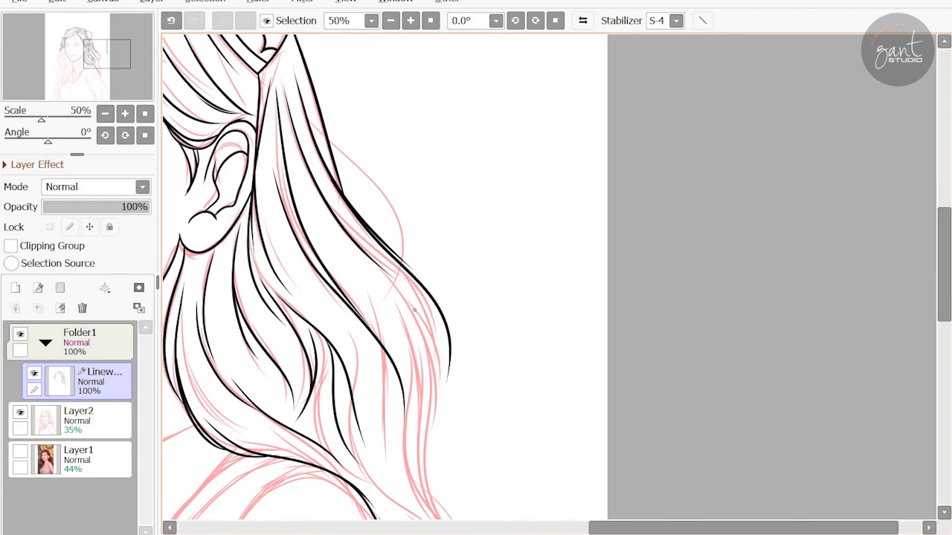
Ink the overlapping strands of the outer wave and carry the inner locks down beside the shoulder.
drag(409, 279, 455, 424)
drag(357, 297, 336, 175)
drag(410, 196, 383, 358)
drag(387, 357, 376, 327)
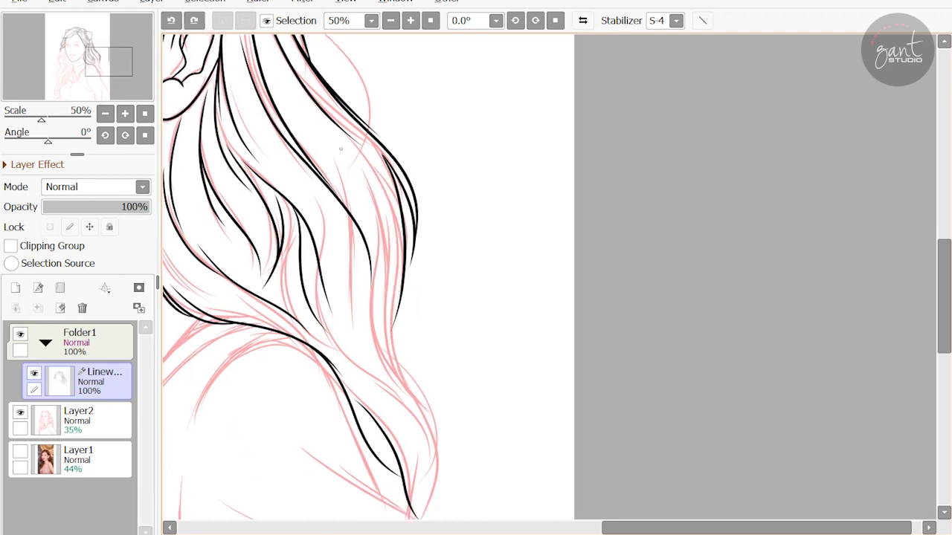
drag(391, 149, 343, 349)
drag(420, 238, 393, 403)
drag(385, 297, 437, 396)
drag(335, 204, 335, 163)
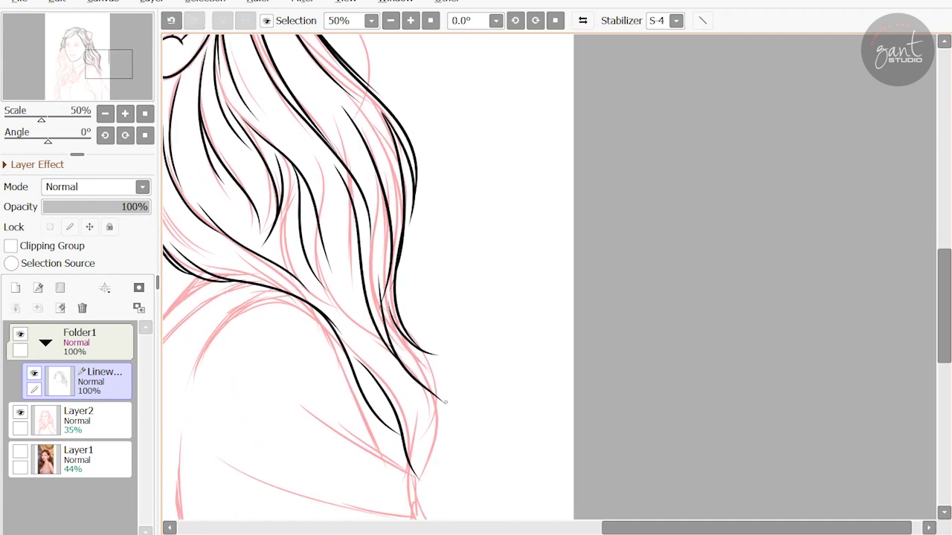
Ink the lower end of the outer lock, curling its tapered tips outward beside the arm.
key(ctrl+z)
click(372, 212)
click(410, 264)
mouse_move(445, 402)
mouse_down()
mouse_move(428, 313)
mouse_move(447, 325)
mouse_up()
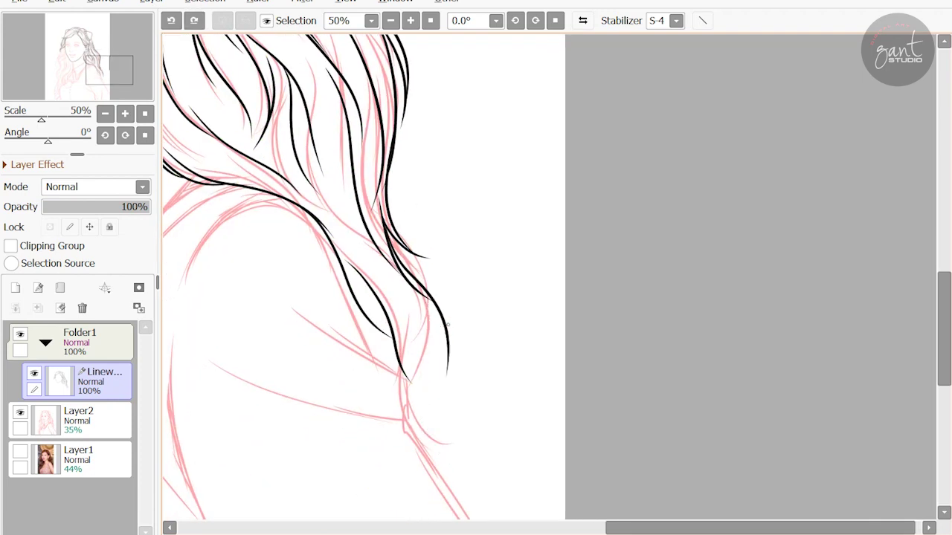
key(ctrl+z)
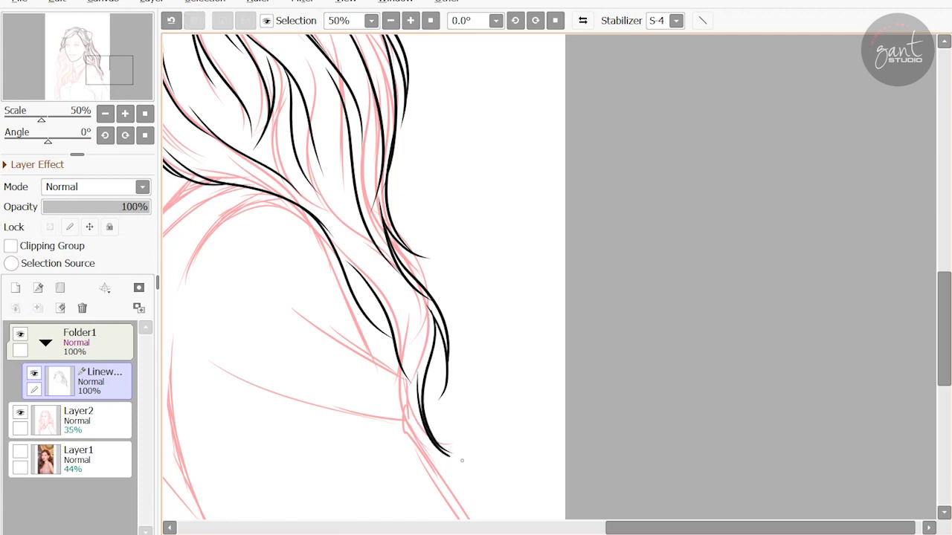
mouse_move(462, 461)
mouse_down()
mouse_move(591, 468)
mouse_move(626, 379)
mouse_up()
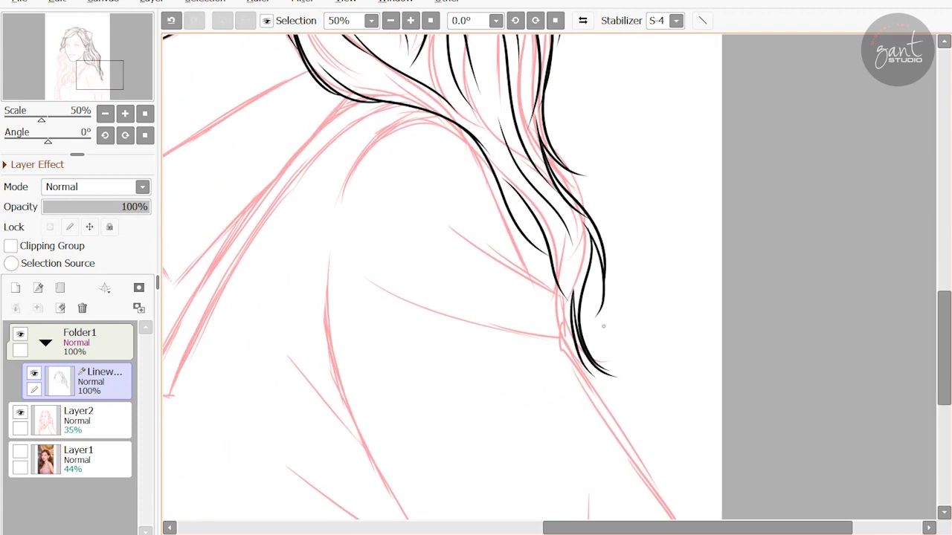
Ink the rounded shoulder contour as one arc under the hair, running down into the upper arm.
drag(604, 325, 597, 337)
drag(430, 138, 338, 199)
key(ctrl+z)
mouse_move(470, 132)
mouse_down()
mouse_move(331, 217)
mouse_move(450, 138)
mouse_move(528, 292)
mouse_up()
key(ctrl+z)
key(ctrl+z)
key(ctrl+z)
mouse_move(325, 233)
mouse_down()
mouse_move(470, 163)
mouse_move(521, 269)
mouse_up()
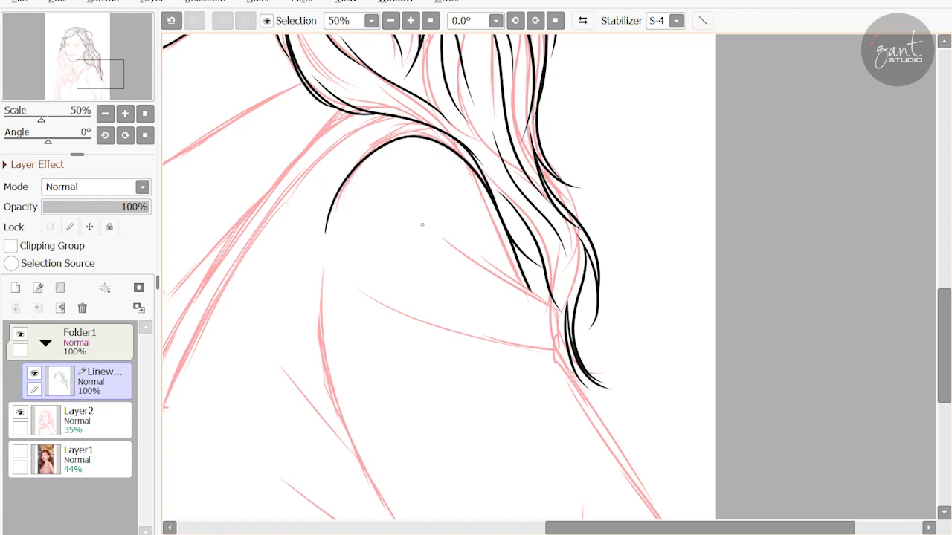
Ink the two curved crease lines across the upper arm and connect them at the arm's outer edge.
drag(355, 281, 249, 264)
mouse_move(249, 264)
mouse_down()
mouse_move(394, 330)
mouse_move(383, 284)
mouse_up()
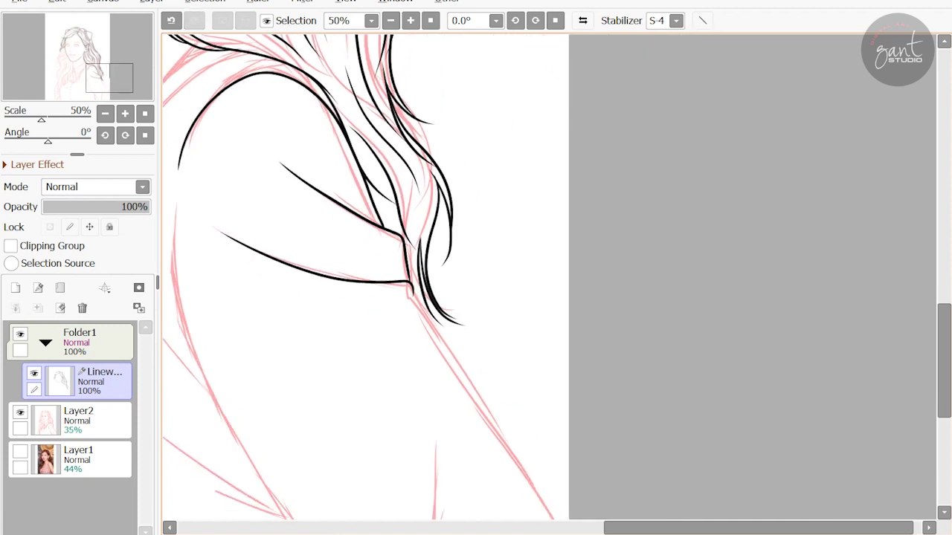
key(e)
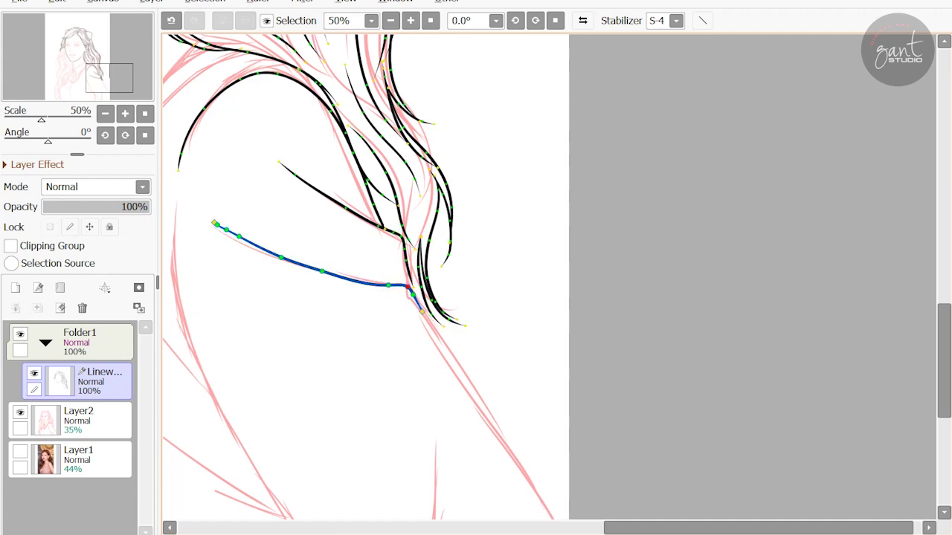
scroll(364, 275, down, 3)
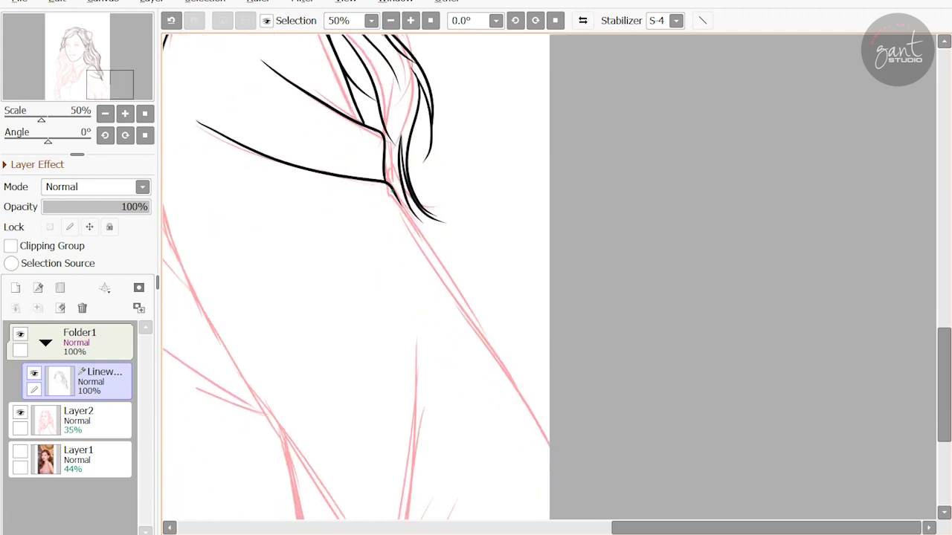
key(ctrl+z)
Ink the arm's outer edge down to the canvas border and its inner contour with the adjoining crease strokes.
drag(560, 451, 272, 163)
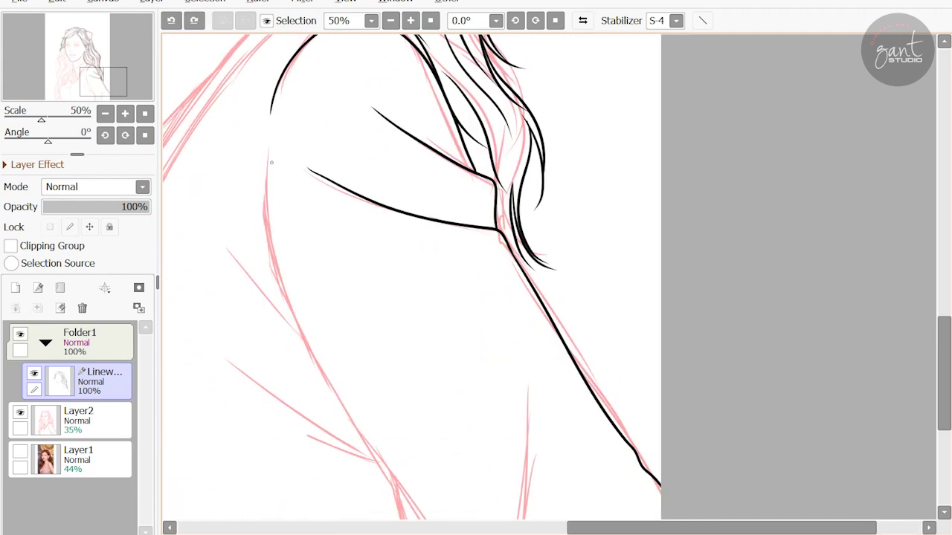
drag(335, 401, 232, 211)
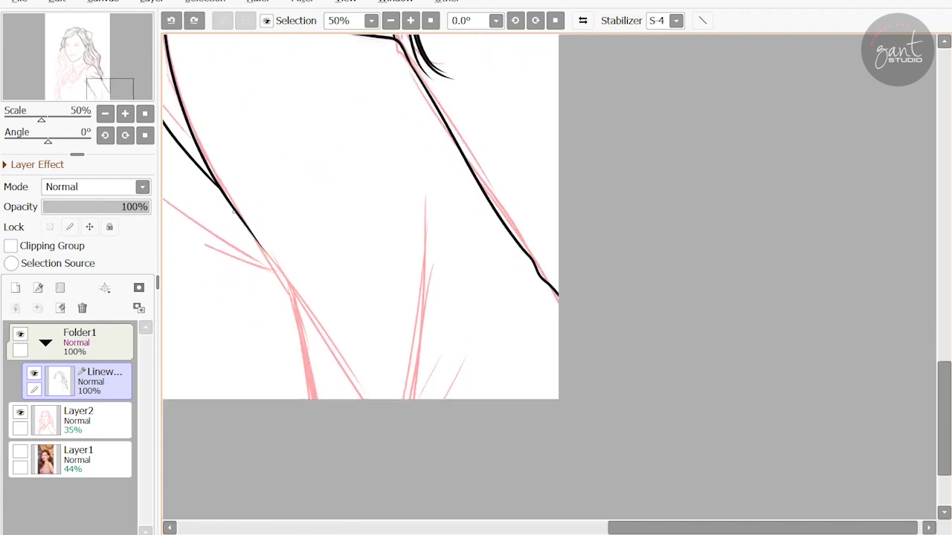
scroll(372, 223, left, 5)
scroll(372, 223, up, 4)
mouse_move(301, 277)
mouse_down()
mouse_move(349, 319)
mouse_move(457, 385)
mouse_up()
scroll(446, 276, left, 8)
scroll(446, 275, up, 15)
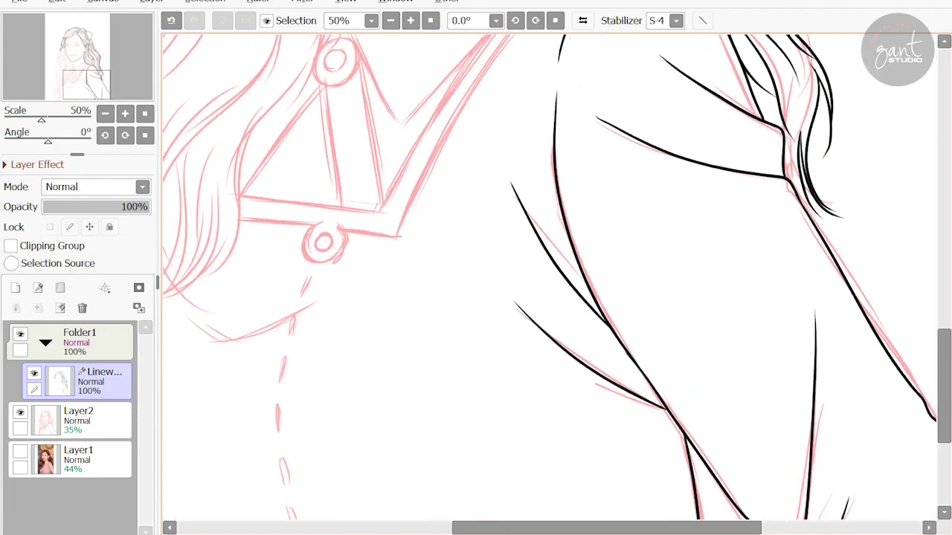
Ink the closed outline of the eyebrow on the ear side of the face.
scroll(551, 275, up, 2)
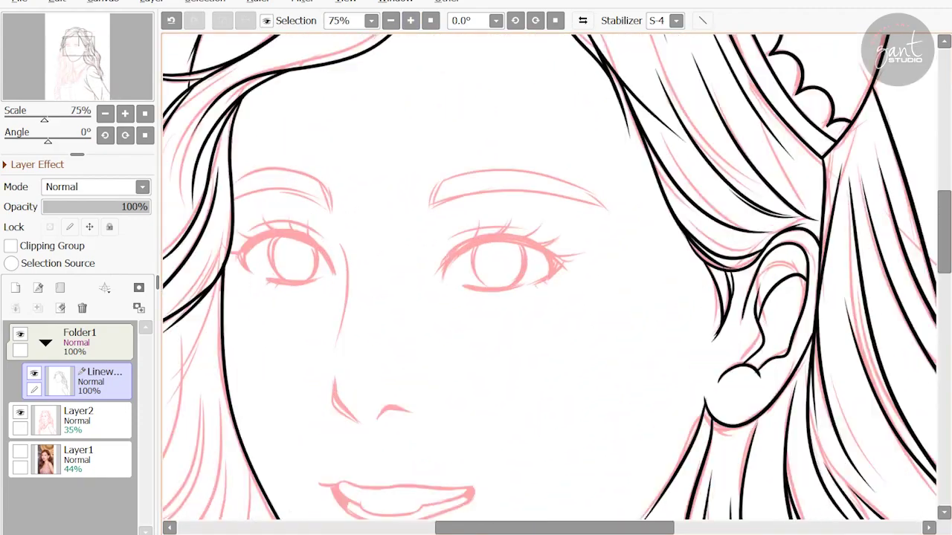
key(Delete)
scroll(297, 274, up, 1)
key(Delete)
mouse_move(219, 278)
mouse_down()
mouse_move(270, 315)
mouse_move(647, 191)
mouse_up()
scroll(648, 191, left, 2)
mouse_move(262, 287)
mouse_down()
mouse_move(419, 195)
mouse_move(695, 179)
mouse_up()
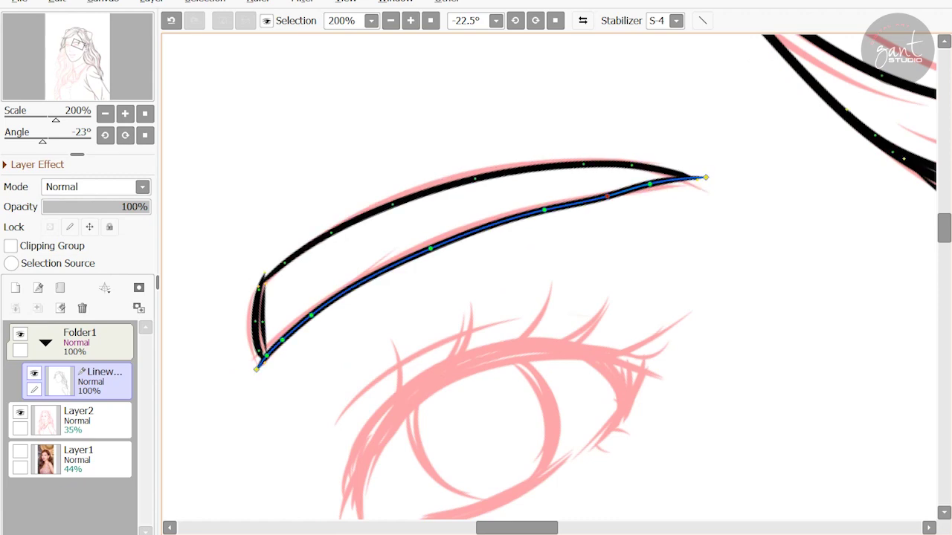
Ink the thick upper lash line of the eye below that eyebrow and fill in its outer corner.
scroll(446, 241, down, 3)
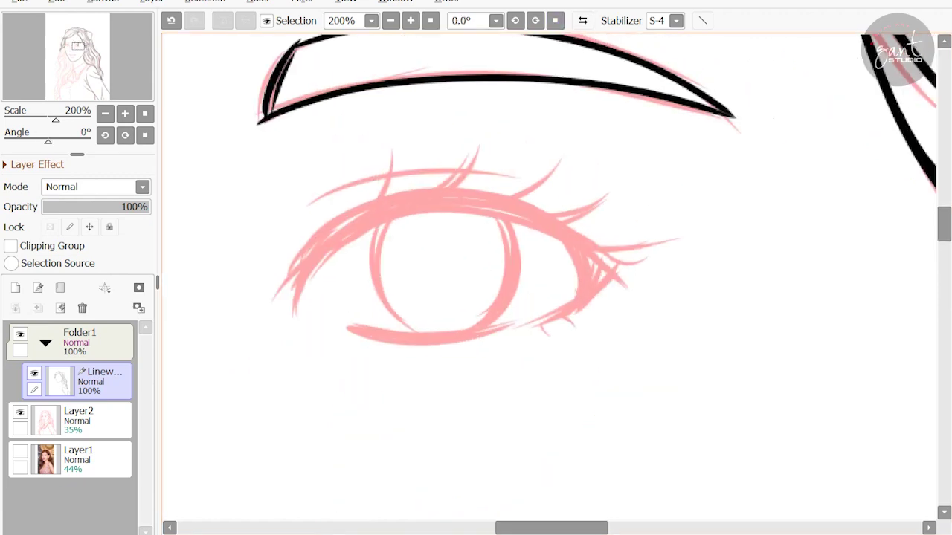
mouse_move(327, 383)
mouse_down()
mouse_move(619, 226)
mouse_move(507, 215)
mouse_up()
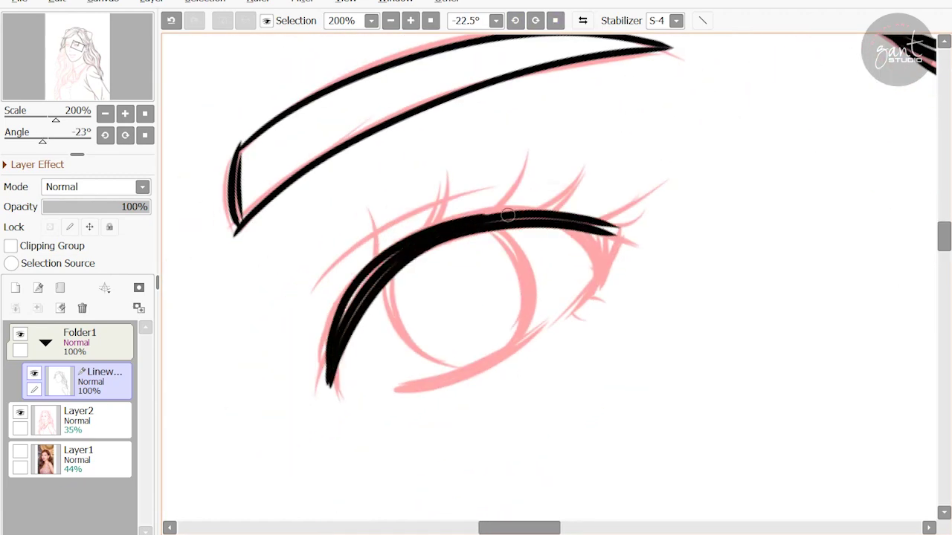
drag(613, 228, 589, 292)
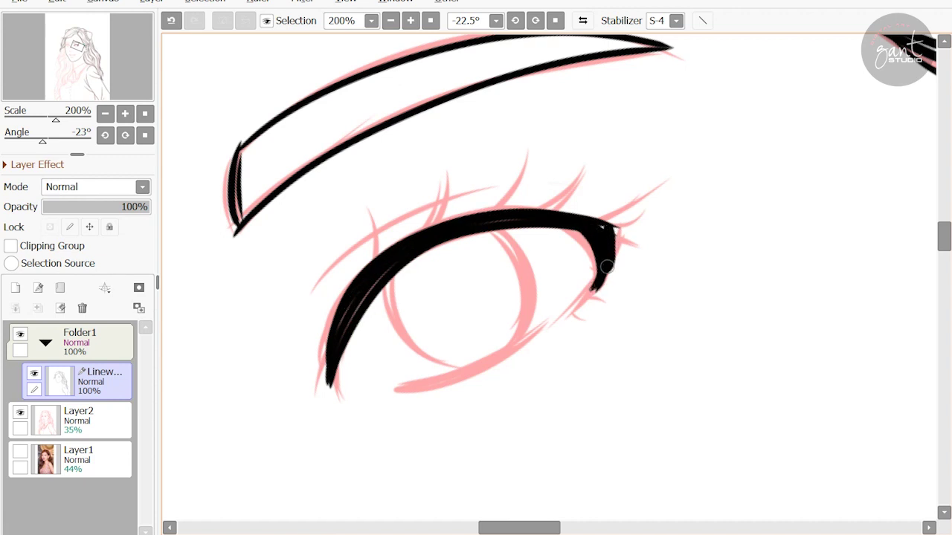
Ink the eyelid crease, lashes, iris outline and lower lid of the eye on the ear side.
drag(358, 244, 308, 210)
mouse_move(331, 253)
mouse_down()
mouse_move(382, 334)
mouse_move(476, 208)
mouse_up()
key(ctrl+z)
drag(357, 349, 479, 217)
drag(418, 339, 497, 294)
drag(446, 312, 737, 149)
Ink the outline of the other eyebrow, starting from the hair edge beside the forehead.
drag(372, 260, 609, 357)
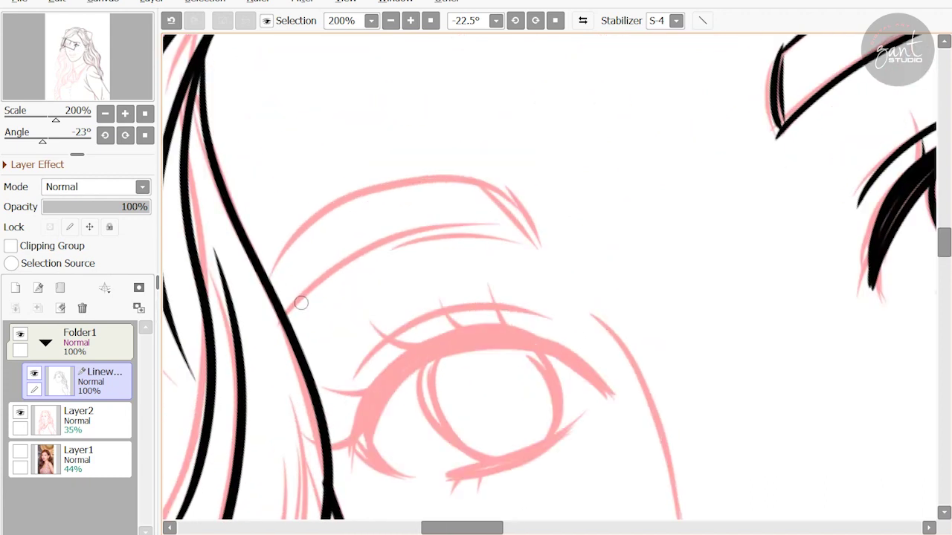
key(ctrl+z)
mouse_move(283, 309)
mouse_down()
mouse_move(420, 237)
mouse_move(540, 234)
mouse_move(267, 282)
mouse_move(539, 234)
mouse_up()
key(ctrl+z)
Ink the thick upper lash line, outer corner and upper lashes of the eye next to the hair.
drag(517, 342, 508, 278)
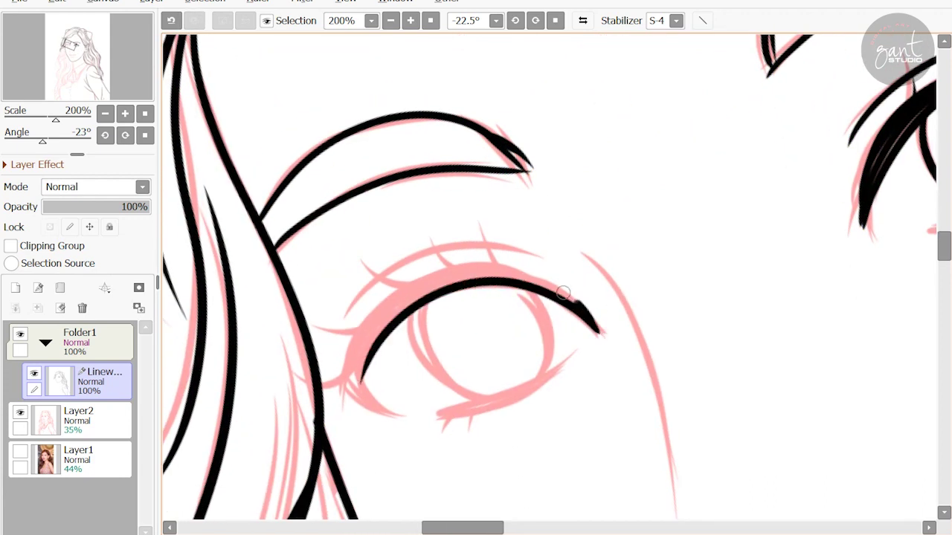
drag(349, 375, 586, 315)
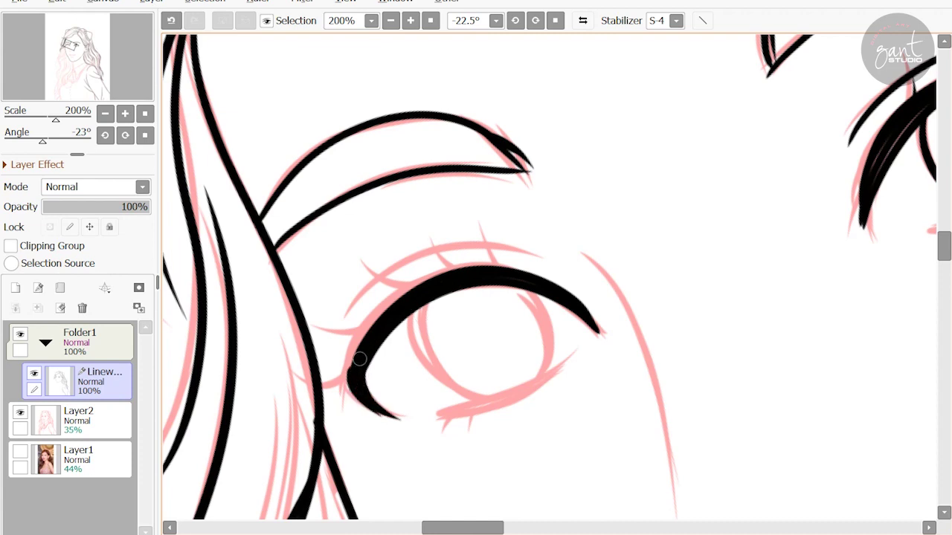
key(ctrl+z)
drag(327, 383, 390, 310)
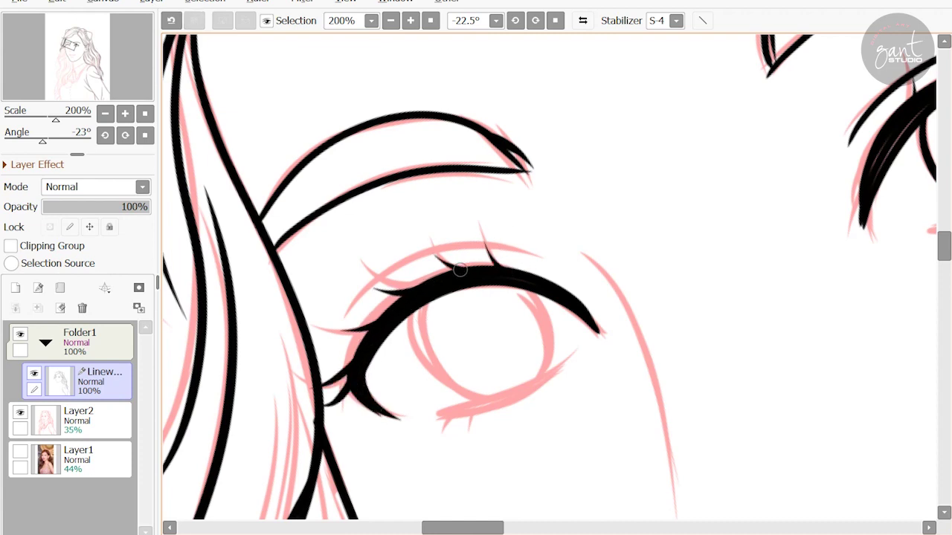
Ink the eyelid crease, iris outline and lower lid of the eye next to the hair.
drag(595, 235, 550, 202)
drag(386, 266, 443, 363)
key(ctrl+z)
drag(375, 294, 443, 364)
drag(476, 249, 495, 338)
drag(391, 376, 520, 324)
key(ctrl+z)
Straighten the canvas rotation and ink the nose bridge line beside the inner corner of the eye.
drag(548, 231, 365, 174)
click(555, 20)
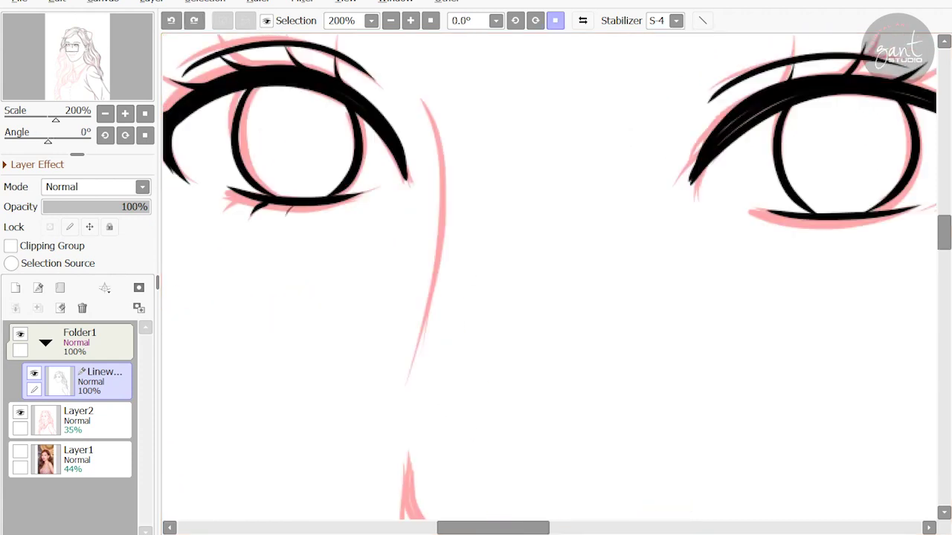
scroll(431, 245, down, 2)
mouse_move(417, 37)
mouse_down()
mouse_move(431, 245)
mouse_move(256, 319)
mouse_move(398, 133)
mouse_up()
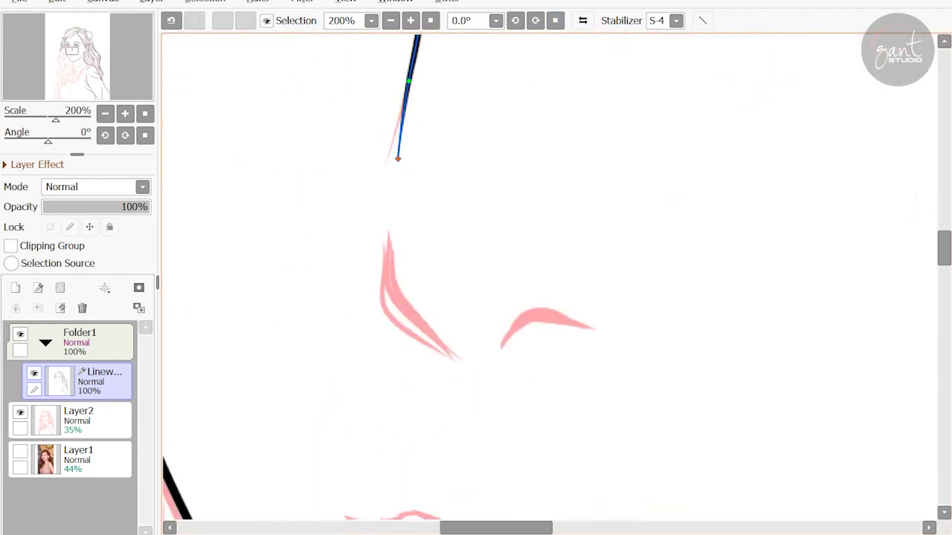
scroll(435, 206, up, 4)
scroll(457, 214, down, 3)
Ink the curved side of the nose tip and the small arched nostril.
mouse_move(355, 286)
mouse_down()
mouse_move(368, 375)
mouse_move(418, 415)
mouse_up()
key(ctrl+z)
scroll(506, 336, down, 1)
mouse_move(470, 355)
mouse_down()
mouse_move(564, 342)
mouse_move(510, 267)
mouse_move(510, 67)
mouse_move(399, 351)
mouse_up()
Ink the mouth's upper line and the lower lip's outer contour, smoothing the lip curve and rounding its corner.
mouse_move(294, 449)
mouse_down()
mouse_move(397, 389)
mouse_move(652, 209)
mouse_up()
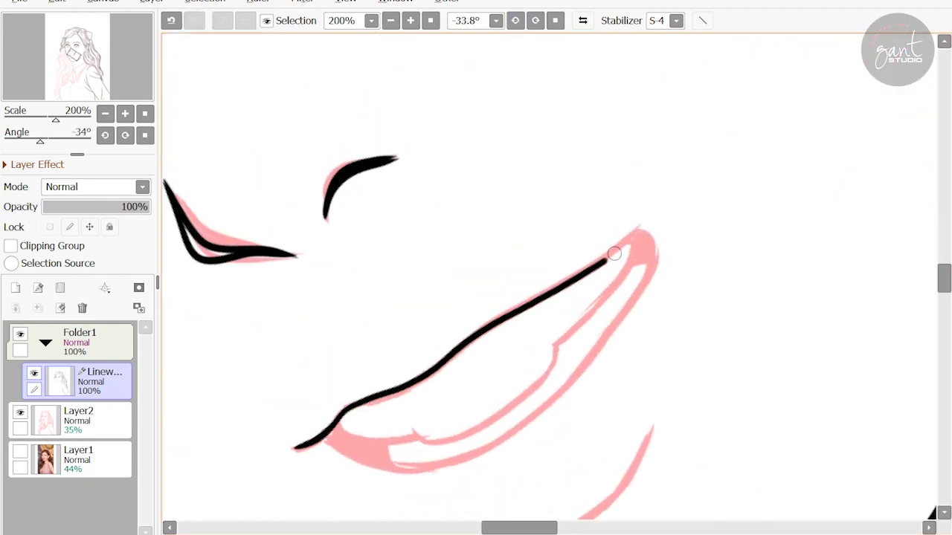
key(ctrl)
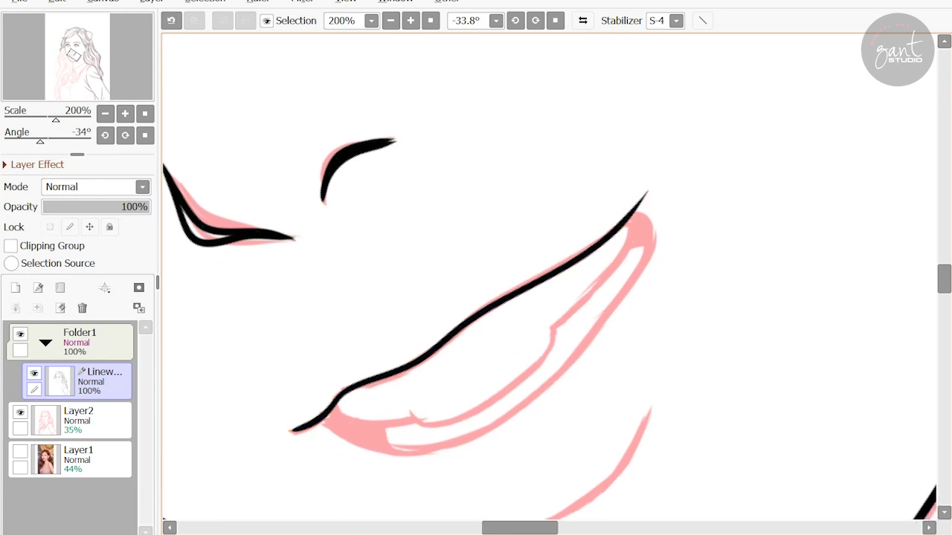
click(555, 20)
mouse_move(290, 215)
mouse_down()
mouse_move(439, 319)
mouse_move(670, 244)
mouse_up()
key(ctrl)
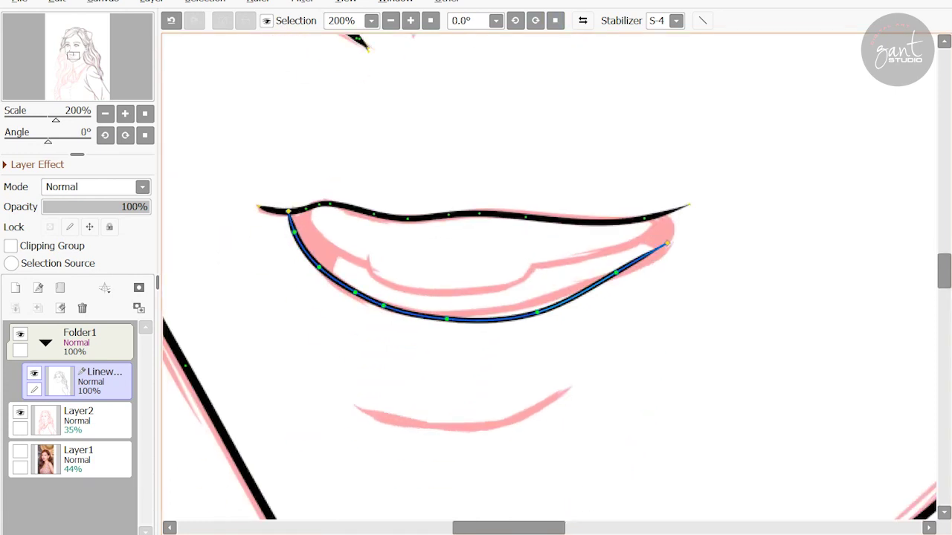
key(ctrl)
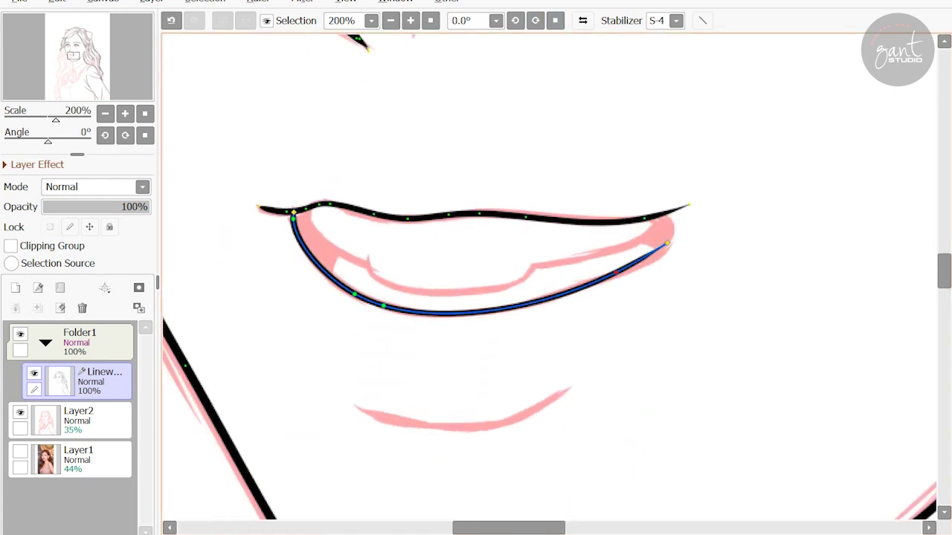
drag(662, 210, 639, 251)
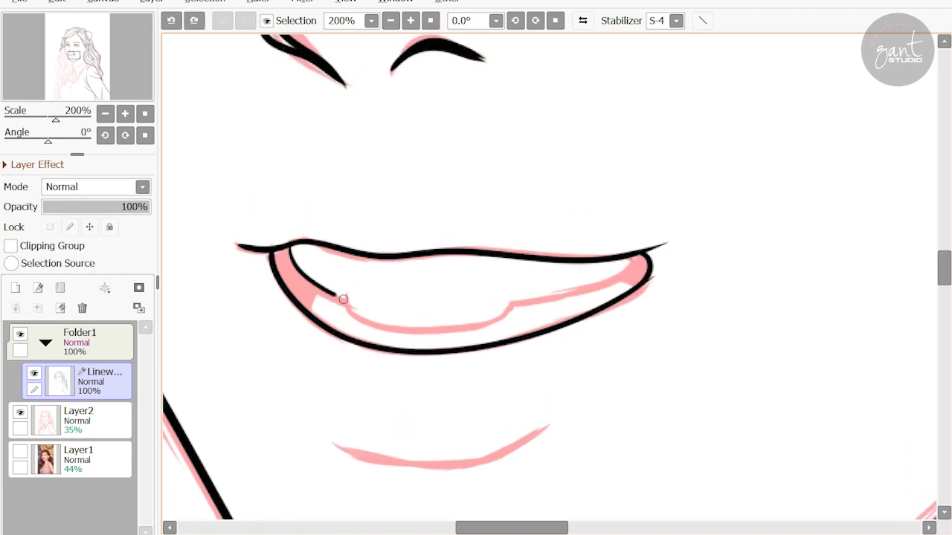
Ink the inner edge of the lower lip along the teeth and the short dividing strokes at the mouth corners.
scroll(500, 318, up, 1)
mouse_move(422, 333)
mouse_down()
mouse_move(499, 318)
mouse_move(511, 334)
mouse_move(633, 286)
mouse_up()
key(ctrl)
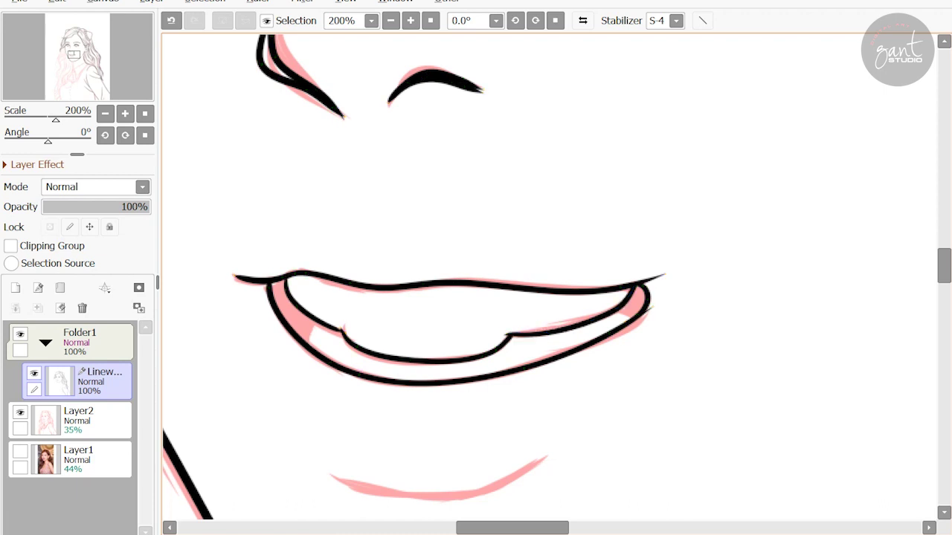
drag(630, 309, 614, 319)
scroll(423, 305, left, 2)
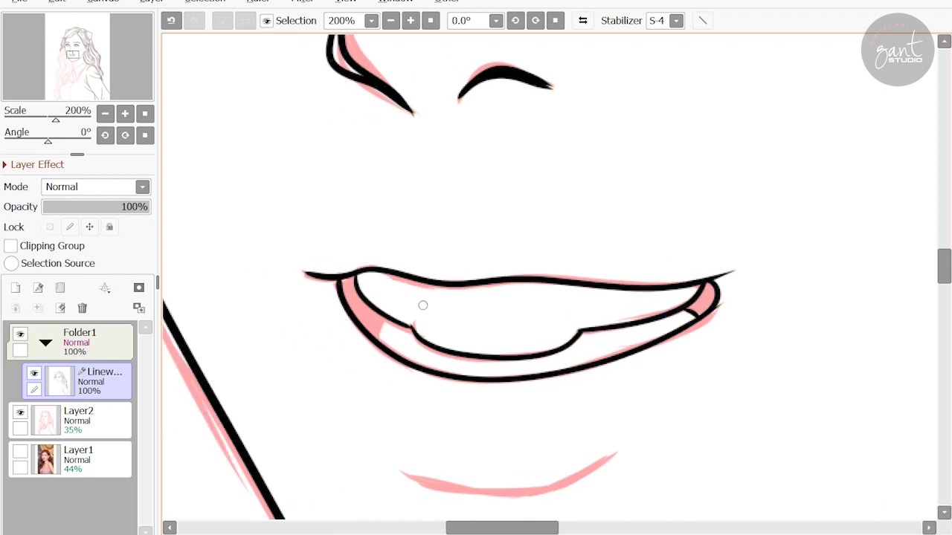
scroll(533, 302, down, 3)
key(ctrl+z)
Ink the curved shadow line between the lower lip and the chin.
mouse_move(381, 348)
mouse_down()
mouse_move(485, 355)
mouse_move(446, 350)
mouse_up()
drag(446, 349, 577, 327)
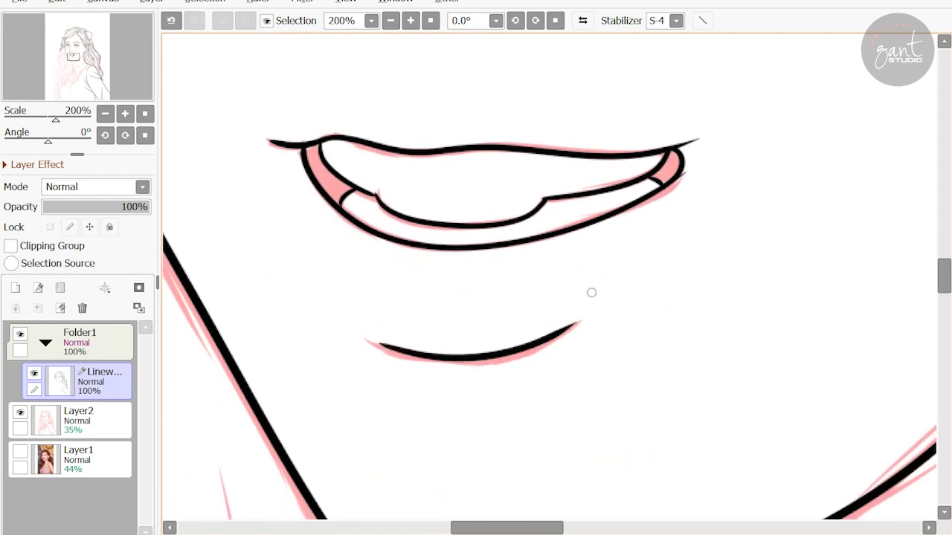
scroll(473, 410, up, 1)
key(ctrl+z)
drag(473, 411, 584, 376)
mouse_move(382, 394)
mouse_down()
mouse_move(483, 409)
mouse_move(584, 377)
mouse_up()
Ink the first hair strands falling from the temple beside the cheek, redrawing them until they follow the sketch.
scroll(548, 277, down, 2)
scroll(548, 277, up, 5)
scroll(549, 277, down, 3)
scroll(549, 276, left, 2)
drag(400, 103, 372, 199)
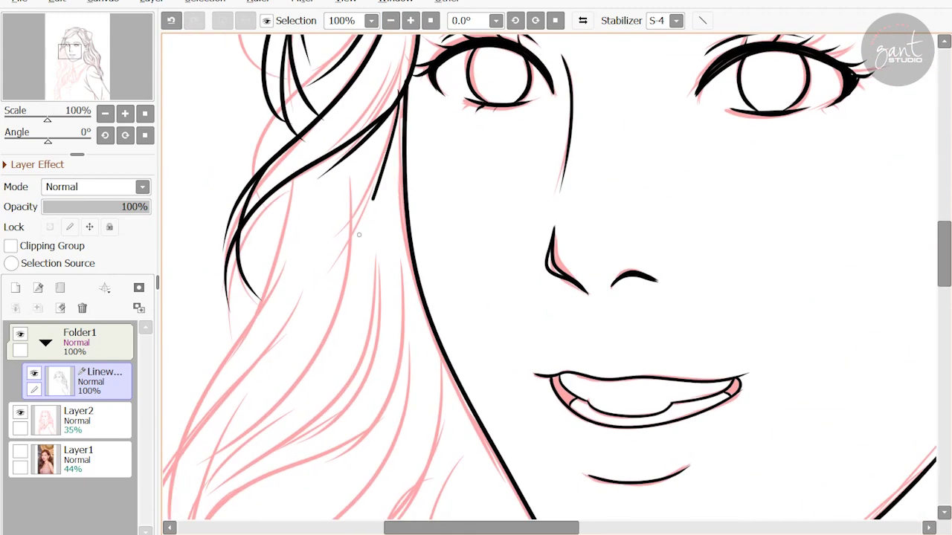
drag(402, 102, 318, 293)
key(ctrl+z)
drag(399, 119, 311, 361)
key(ctrl+z)
drag(403, 101, 329, 350)
scroll(328, 350, down, 3)
scroll(329, 349, left, 2)
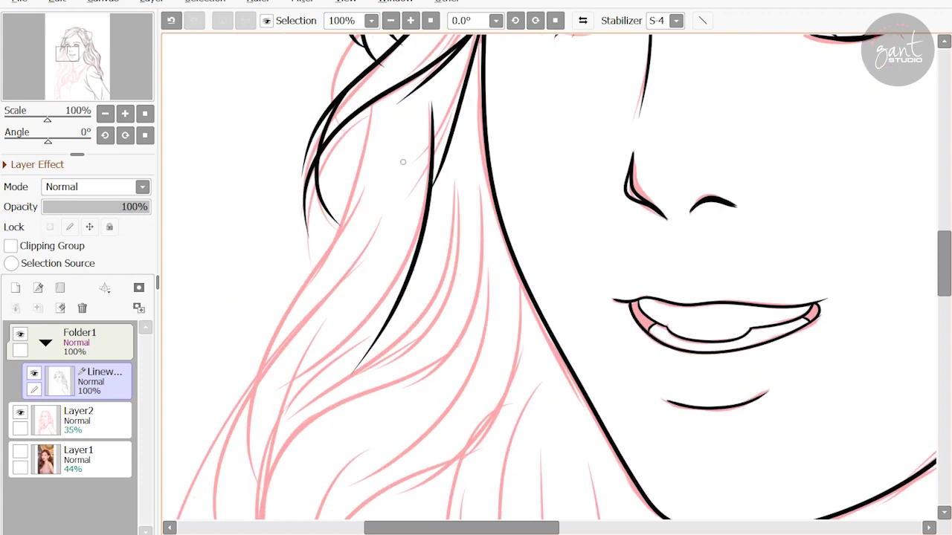
Ink the long S-shaped strands of the outer hair lock and the tapering strand curving beneath it.
drag(349, 238, 246, 480)
scroll(476, 282, down, 3)
key(ctrl+z)
drag(346, 171, 327, 472)
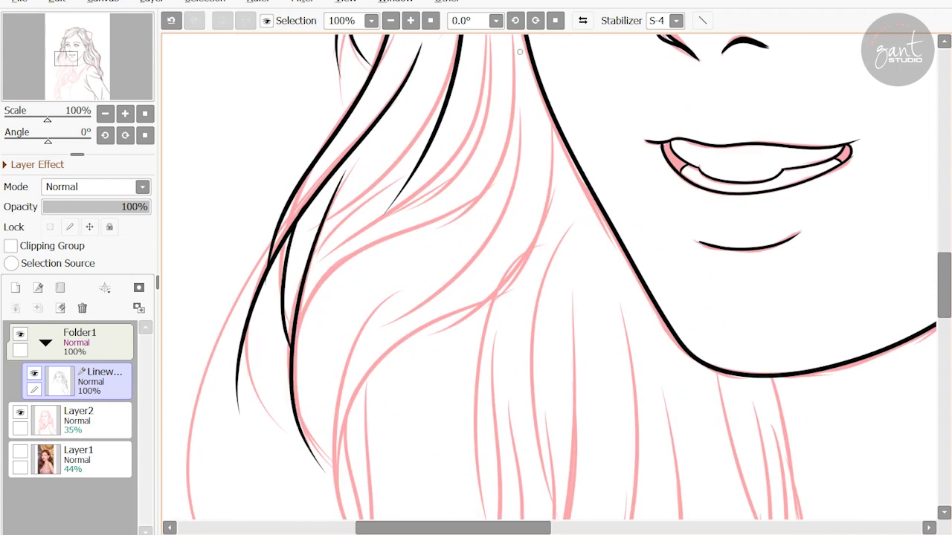
Ink the strand that sweeps from beside the cheek down and outward into the outer hair lock.
scroll(476, 283, up, 3)
scroll(476, 283, left, 1)
drag(502, 101, 360, 362)
scroll(476, 282, down, 2)
key(ctrl+z)
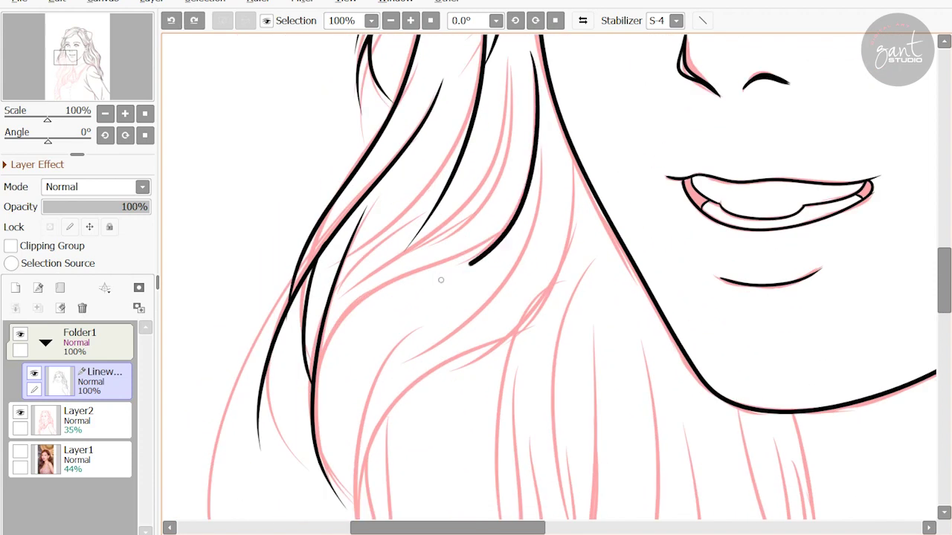
drag(475, 261, 322, 407)
drag(517, 86, 452, 220)
key(ctrl+z)
mouse_move(512, 50)
mouse_down()
mouse_move(391, 267)
mouse_move(350, 299)
mouse_up()
scroll(476, 282, down, 3)
key(ctrl+z)
Ink the strand curving from the cheek edge into the lower lock, plus the tapering strands beside and below it.
mouse_move(572, 97)
mouse_down()
mouse_move(454, 309)
mouse_move(362, 388)
mouse_up()
scroll(476, 282, down, 3)
scroll(551, 283, down, 2)
drag(527, 112, 490, 265)
scroll(551, 282, down, 3)
drag(474, 192, 381, 458)
scroll(550, 283, down, 2)
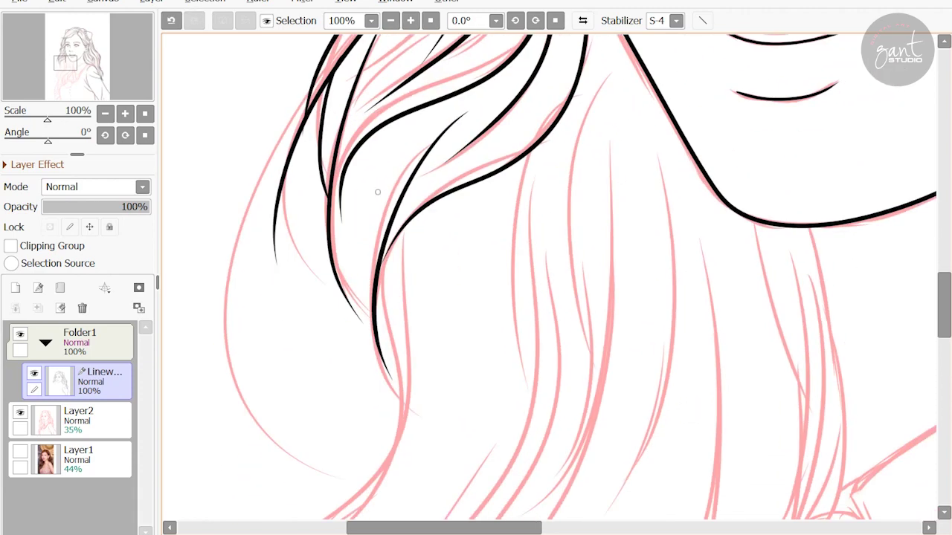
Ink short filler strands inside the cheek lock and the wavy strand continuing below its tip.
drag(366, 232, 349, 366)
scroll(550, 282, up, 4)
scroll(550, 283, down, 1)
scroll(551, 282, right, 2)
drag(381, 257, 410, 308)
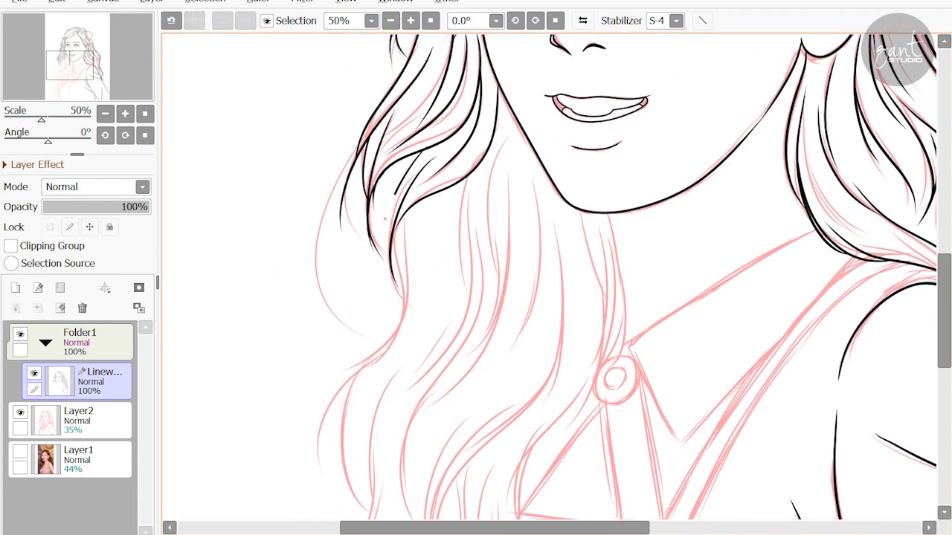
scroll(550, 283, down, 1)
scroll(550, 282, right, 2)
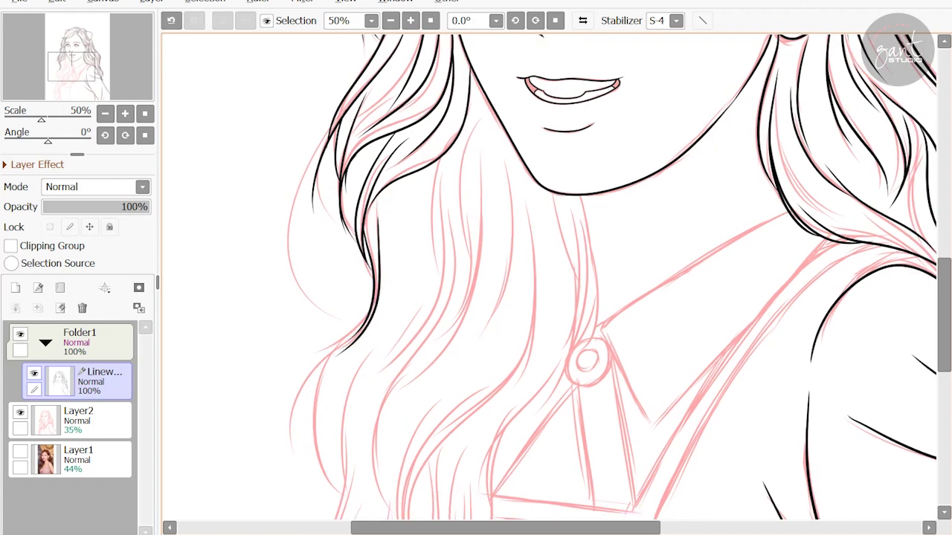
Ink the long wavy strands hanging below the cheek lock, redoing the strokes that miss the sketch.
scroll(551, 283, up, 1)
scroll(550, 282, right, 2)
scroll(367, 352, down, 1)
scroll(366, 352, left, 1)
key(ctrl+z)
mouse_move(371, 264)
mouse_down()
mouse_move(317, 400)
mouse_move(304, 392)
mouse_move(331, 353)
mouse_up()
key(ctrl+z)
scroll(311, 366, down, 1)
scroll(311, 366, left, 1)
key(ctrl+z)
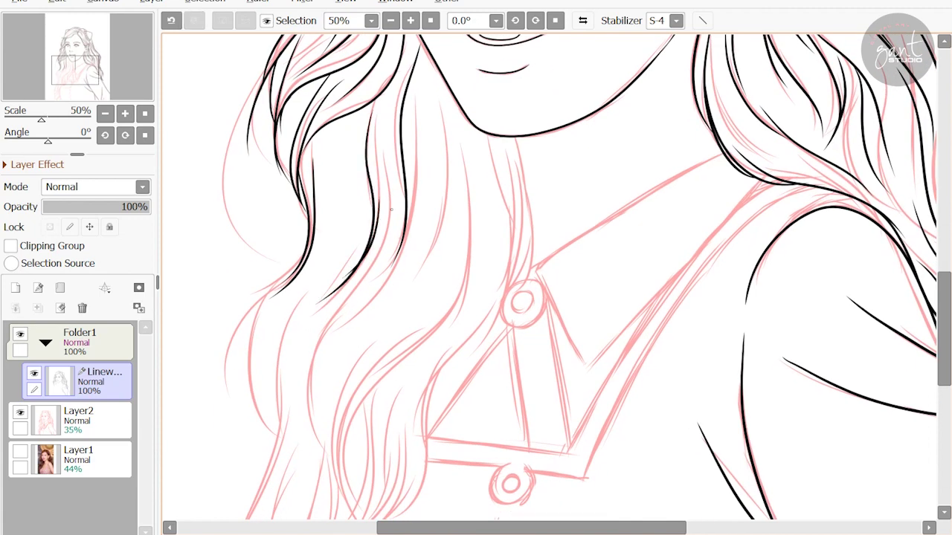
Add a shorter wavy strand between the two long strands hanging beside the jaw.
scroll(551, 282, down, 1)
scroll(551, 282, right, 1)
scroll(550, 283, up, 2)
scroll(550, 282, right, 2)
scroll(550, 283, down, 2)
scroll(551, 283, left, 3)
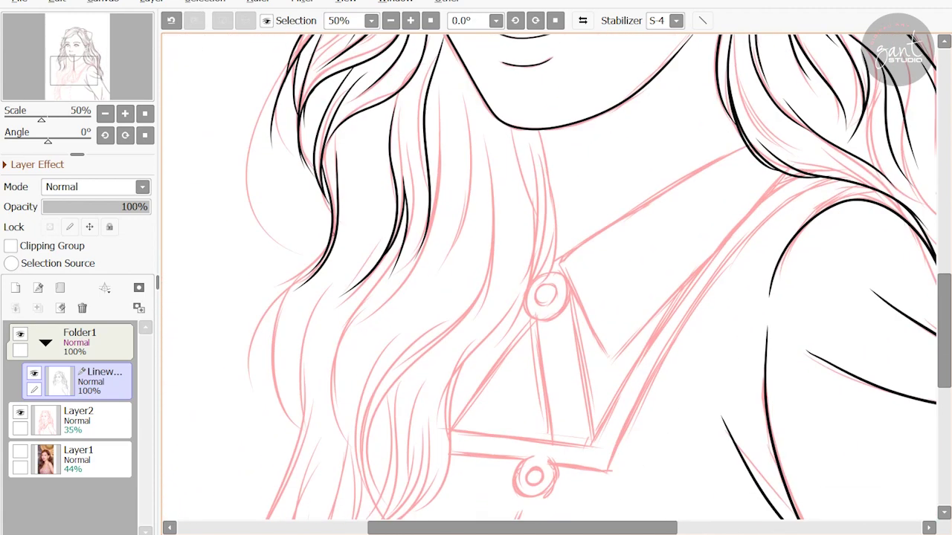
Ink the next outward bend of the outermost hair lock with two parallel curved strands.
drag(328, 238, 271, 394)
scroll(551, 283, down, 1)
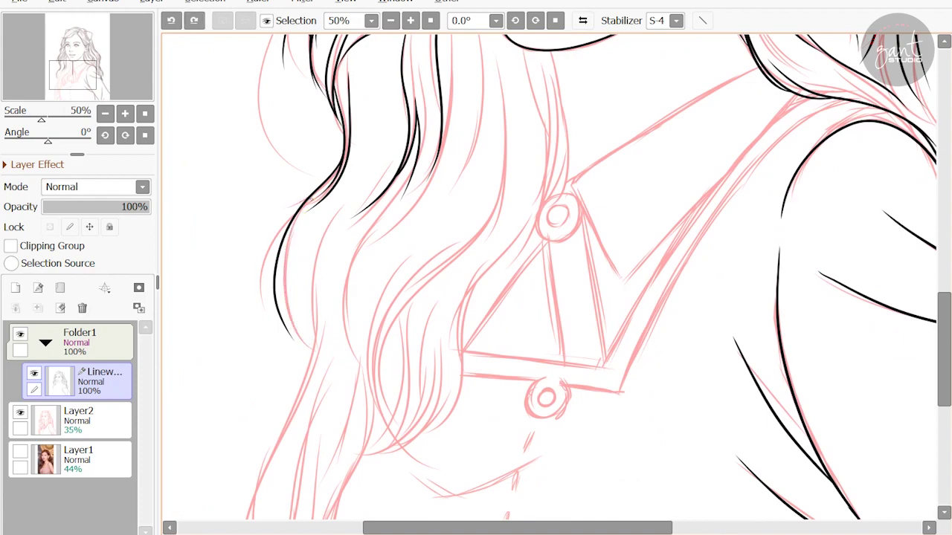
scroll(560, 177, up, 5)
scroll(560, 177, left, 2)
scroll(446, 201, down, 2)
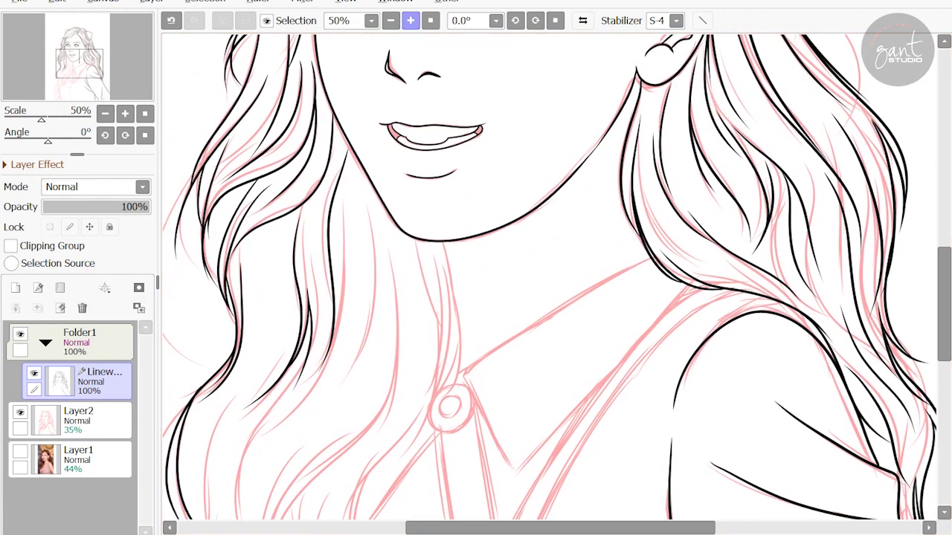
Ink the hair strand running from under the chin down the neck to the collar corner.
scroll(396, 212, up, 2)
drag(403, 422, 405, 460)
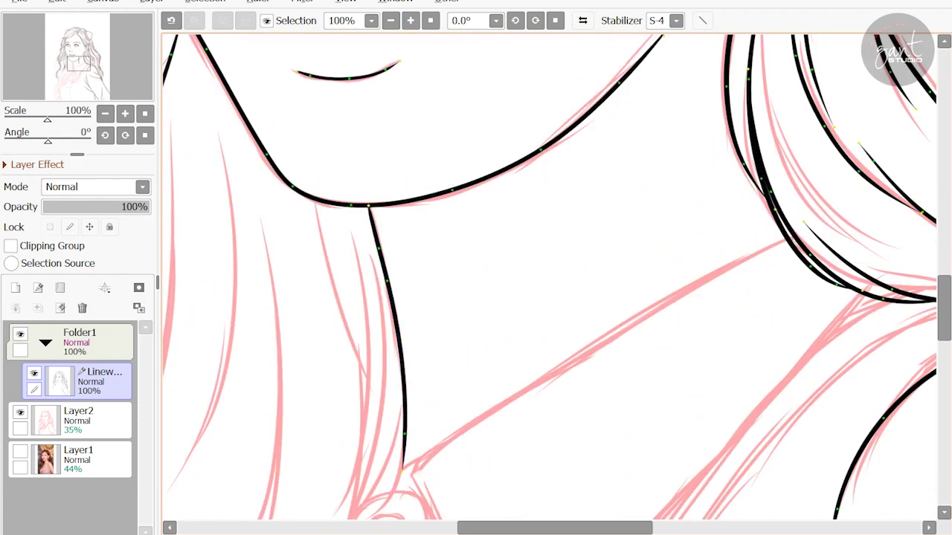
scroll(417, 372, down, 3)
scroll(417, 372, left, 1)
drag(471, 168, 450, 245)
key(ctrl+z)
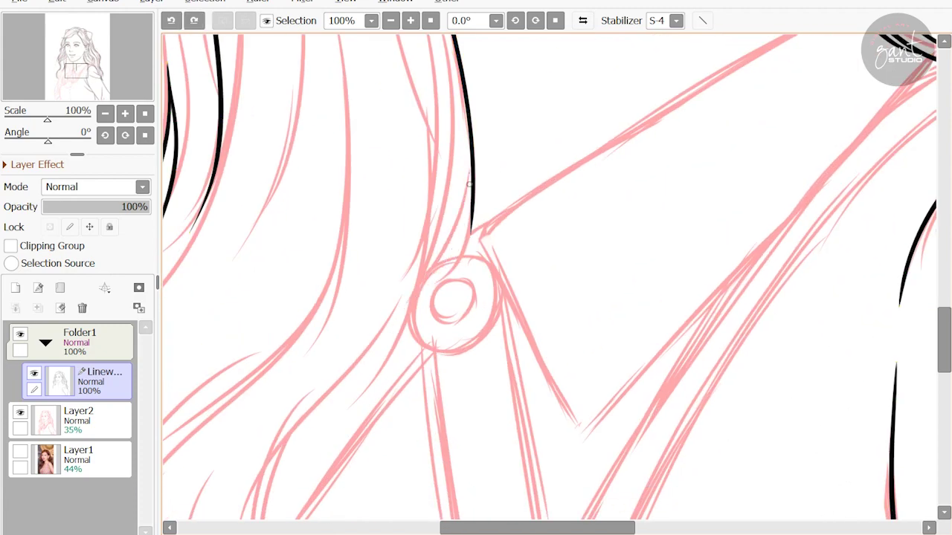
Ink the crossing strands that taper past the collar's upper round button.
drag(471, 172, 430, 276)
key(ctrl+z)
drag(437, 174, 368, 376)
scroll(498, 225, left, 1)
scroll(499, 224, down, 1)
key(ctrl+z)
drag(510, 168, 424, 349)
drag(471, 102, 429, 317)
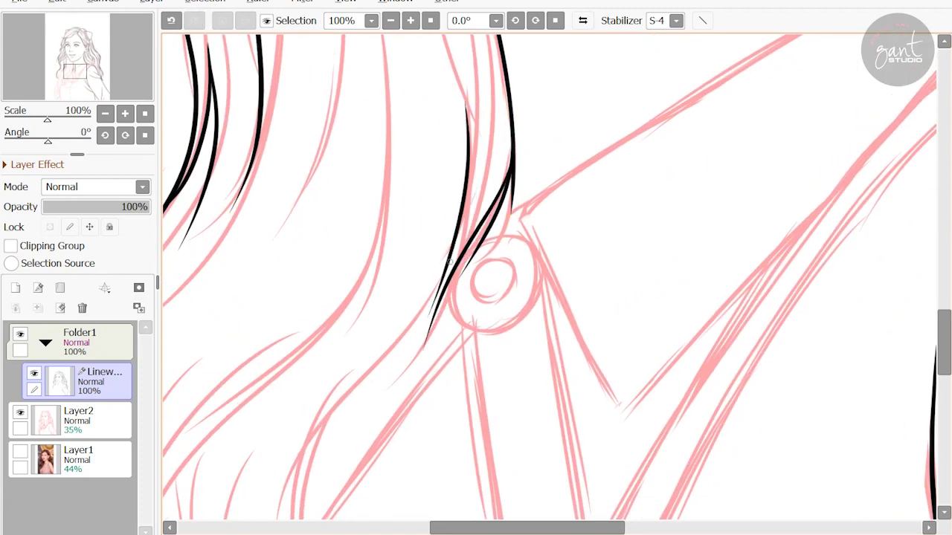
key(ctrl+z)
Ink the long strands hanging between the jaw and the upper button, sweeping down toward the lower curl.
scroll(476, 283, up, 3)
scroll(476, 282, down, 2)
drag(394, 49, 333, 379)
scroll(436, 267, down, 2)
drag(512, 125, 457, 244)
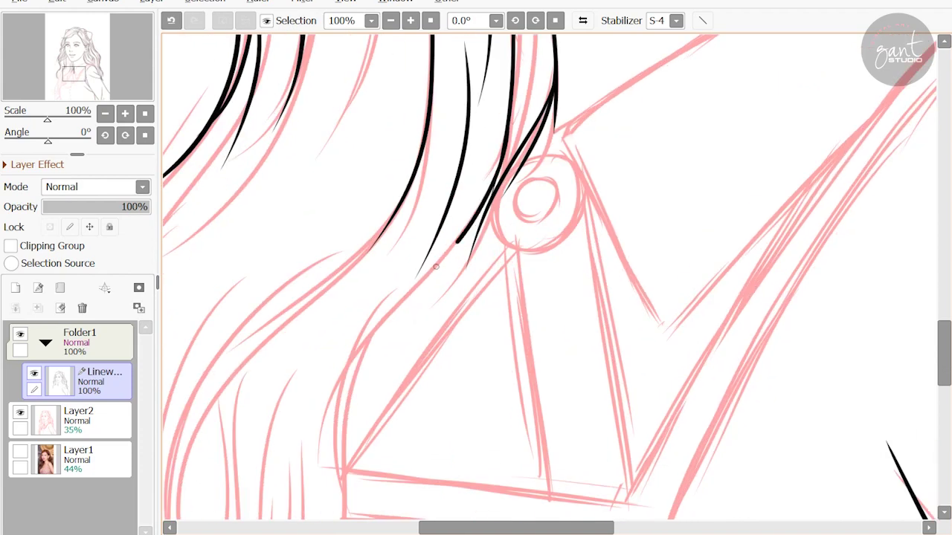
Ink the inner contour of the large chest curl and the first long strands inside it.
scroll(436, 267, down, 2)
drag(420, 160, 370, 350)
scroll(417, 297, down, 2)
mouse_move(444, 216)
mouse_down()
mouse_move(418, 330)
mouse_move(327, 393)
mouse_up()
drag(412, 223, 283, 421)
scroll(416, 298, up, 2)
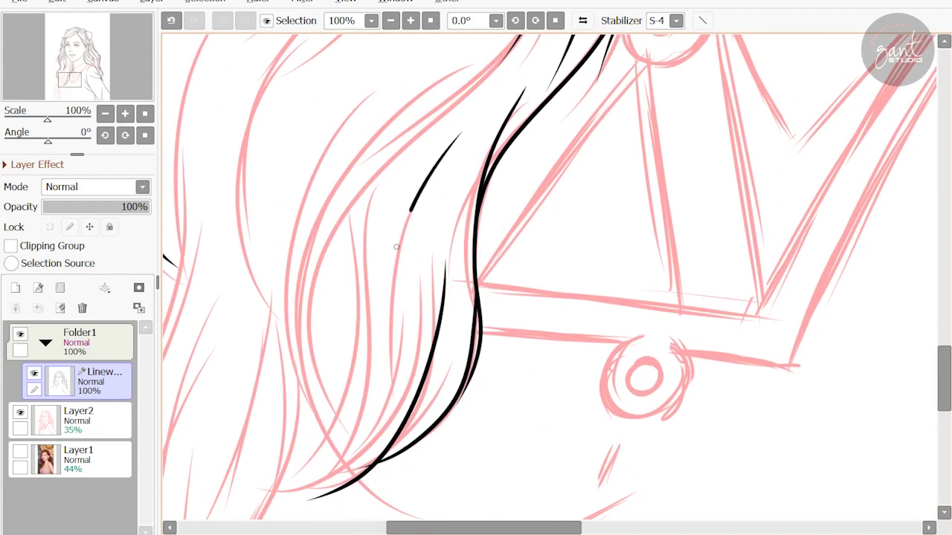
drag(461, 134, 342, 461)
Ink the outer contour of the large chest curl and fill its body with curved strands.
scroll(416, 298, up, 2)
drag(515, 137, 321, 387)
scroll(416, 298, down, 2)
drag(355, 156, 320, 402)
mouse_move(368, 90)
mouse_down()
mouse_move(325, 166)
mouse_move(301, 393)
mouse_up()
mouse_move(373, 176)
mouse_down()
mouse_move(363, 323)
mouse_move(290, 460)
mouse_up()
Add short tapering strokes where the strands gather at the tip of the chest curl.
scroll(416, 298, down, 1)
scroll(417, 298, down, 2)
drag(462, 271, 381, 359)
drag(451, 297, 358, 386)
scroll(416, 297, down, 2)
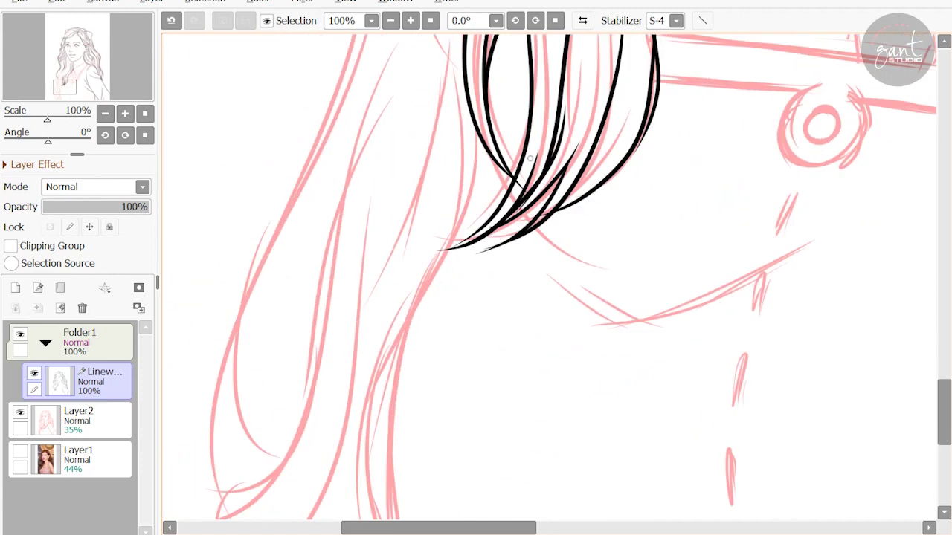
drag(526, 137, 499, 191)
Ink the wavy strand between the outer lock and the chest curl and the first stroke of the long tail.
scroll(417, 297, down, 2)
drag(452, 147, 414, 437)
scroll(416, 298, down, 1)
scroll(414, 177, down, 2)
scroll(411, 174, down, 2)
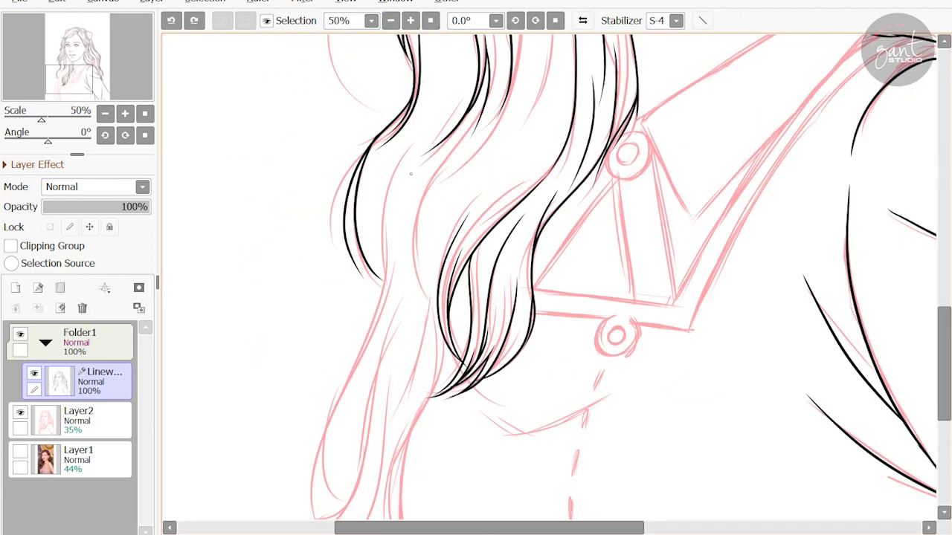
key(ctrl+z)
drag(387, 249, 352, 360)
scroll(416, 298, down, 2)
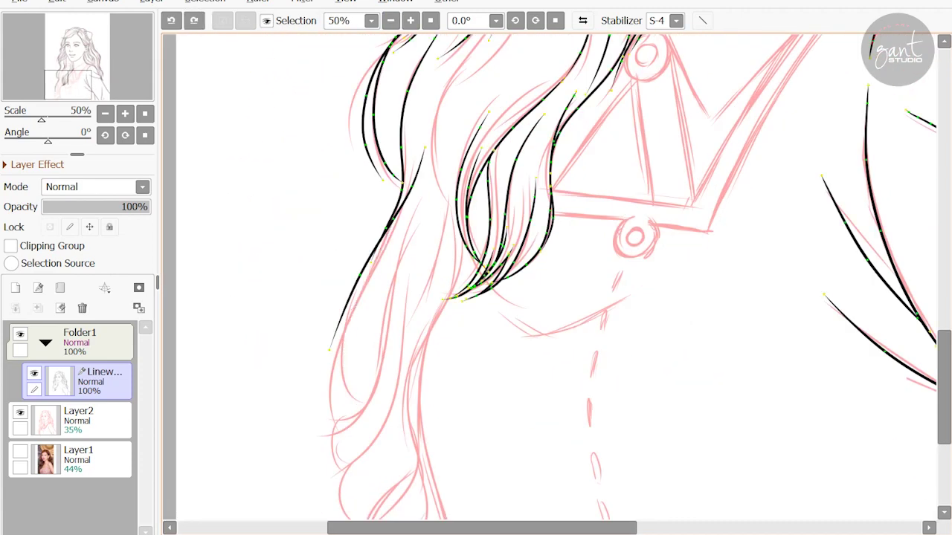
Ink the outer contour of the long hair tail, curving it into a hooked lower end.
scroll(476, 282, down, 2)
key(ctrl+z)
drag(395, 202, 339, 314)
key(ctrl+z)
drag(401, 187, 364, 378)
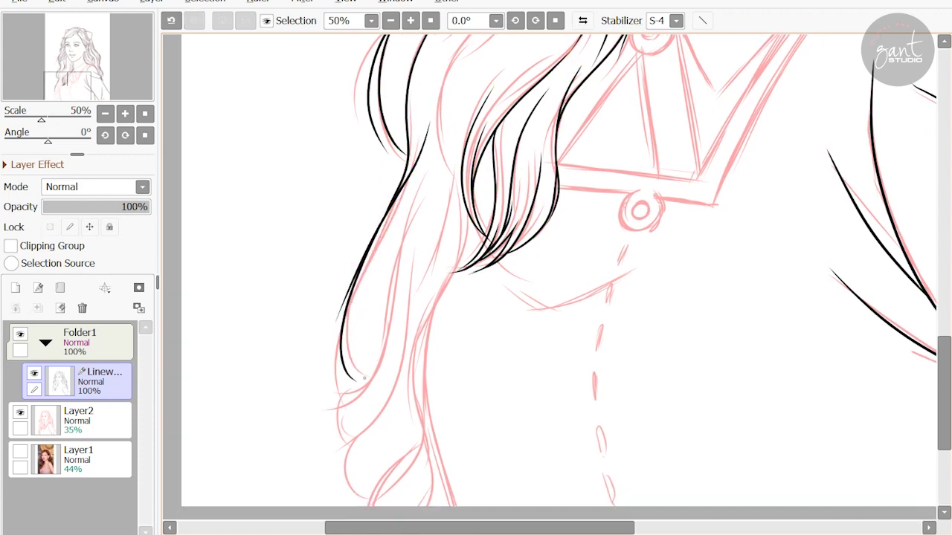
Ink the inner strands of the long tail and its twisted end down to the canvas edge.
scroll(346, 424, down, 3)
drag(434, 190, 366, 400)
key(ctrl+z)
scroll(370, 364, down, 2)
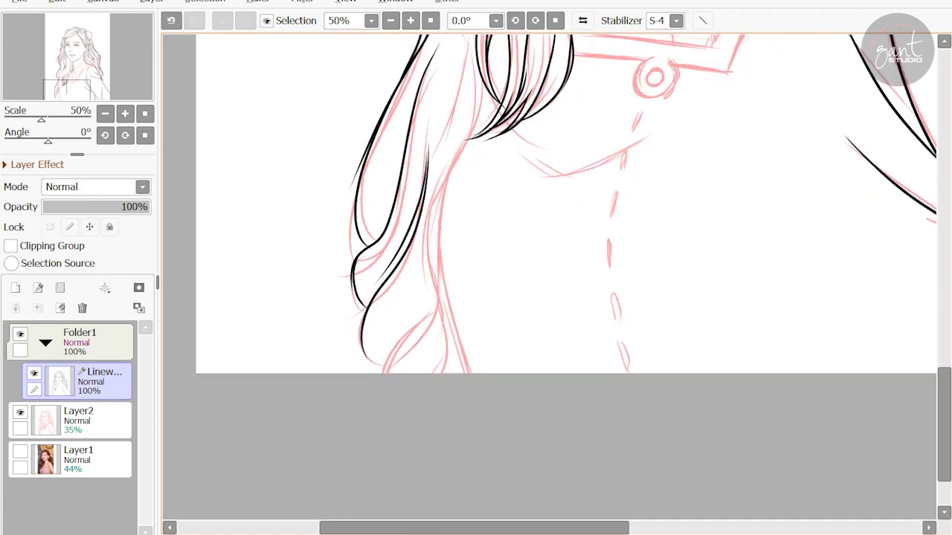
drag(433, 128, 381, 357)
scroll(554, 204, up, 1)
key(ctrl+z)
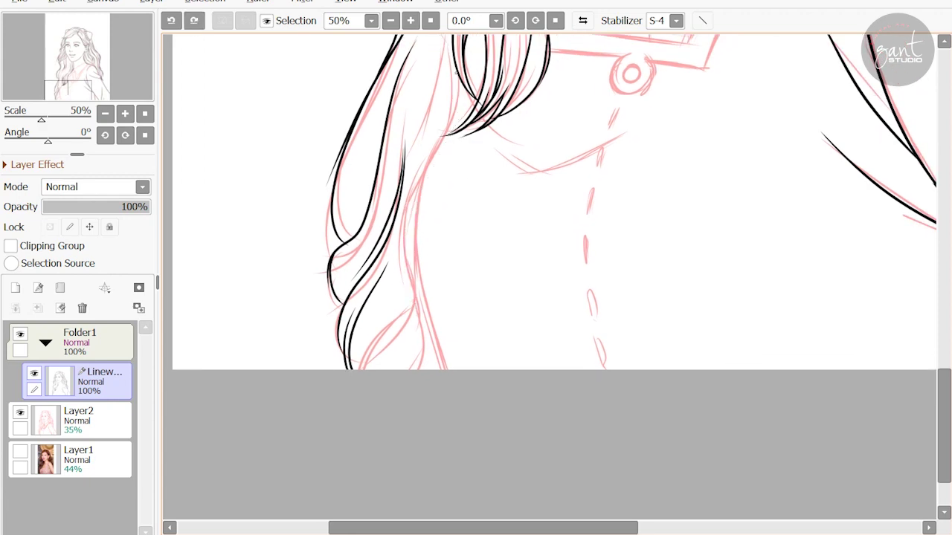
Ink the tail's inner edge, its last twists and the adjoining side line down to the canvas edge.
scroll(395, 392, up, 3)
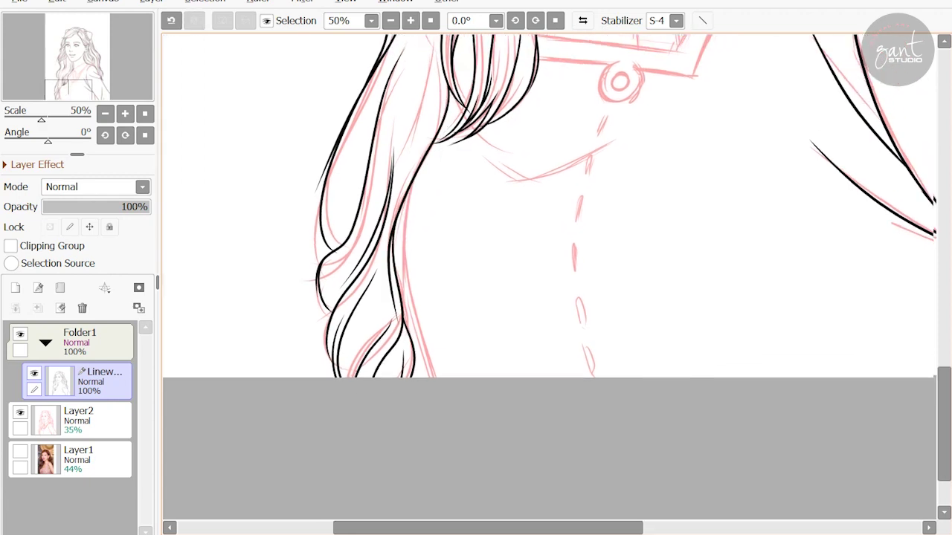
scroll(396, 393, right, 3)
scroll(433, 338, up, 1)
scroll(433, 338, left, 1)
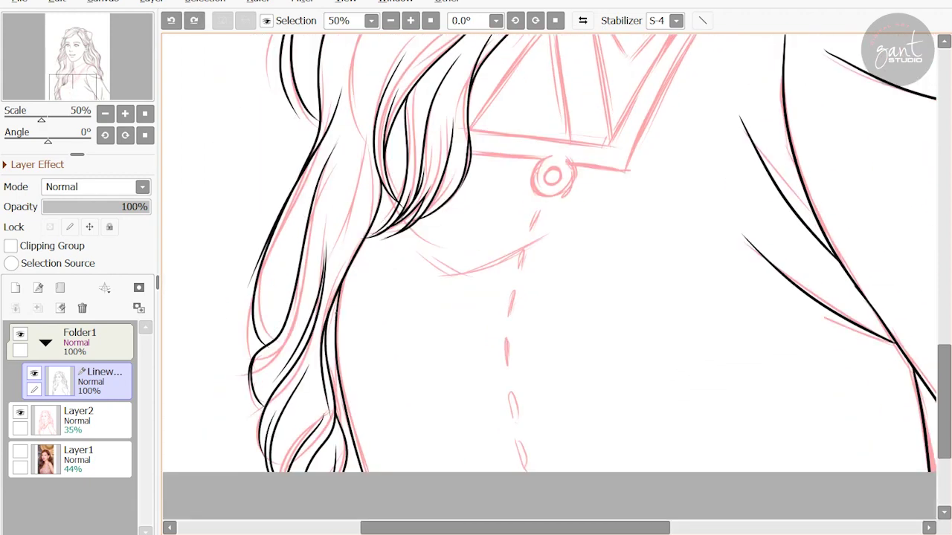
key(ctrl)
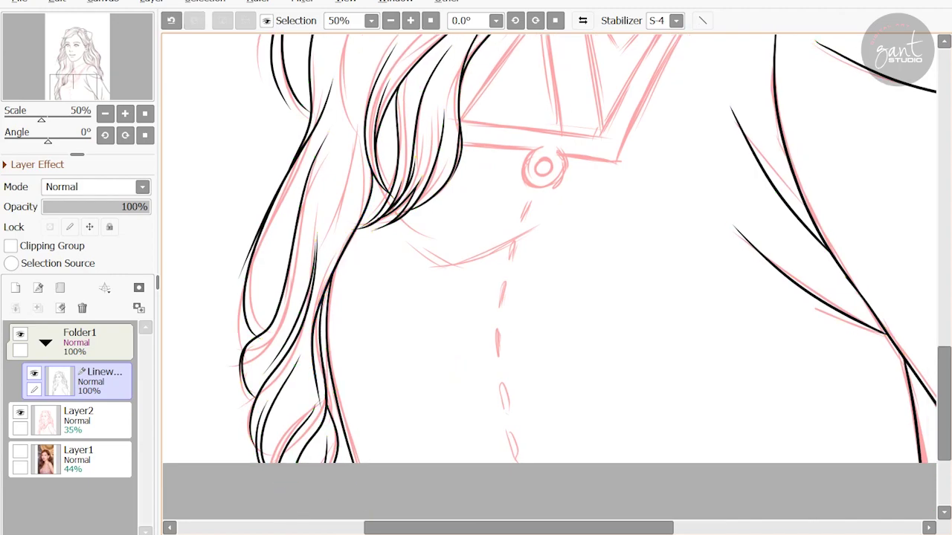
Ink the neckline from the collar corner to the shoulder hair and the collar edge descending to the V-notch.
scroll(551, 283, up, 10)
scroll(551, 282, right, 8)
scroll(551, 282, up, 5)
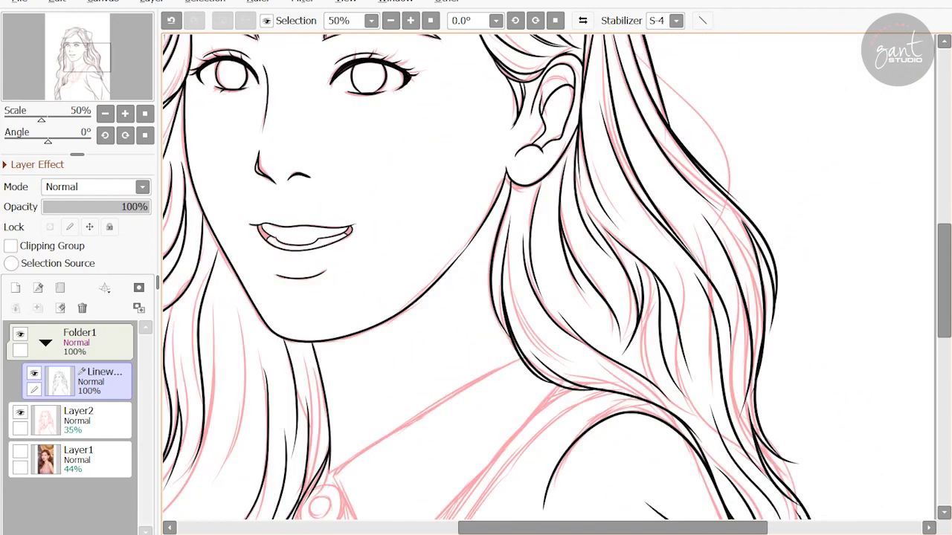
scroll(550, 283, up, 1)
scroll(551, 282, down, 3)
drag(305, 350, 595, 169)
scroll(550, 283, down, 1)
scroll(349, 275, down, 1)
scroll(350, 275, left, 1)
drag(349, 275, 394, 356)
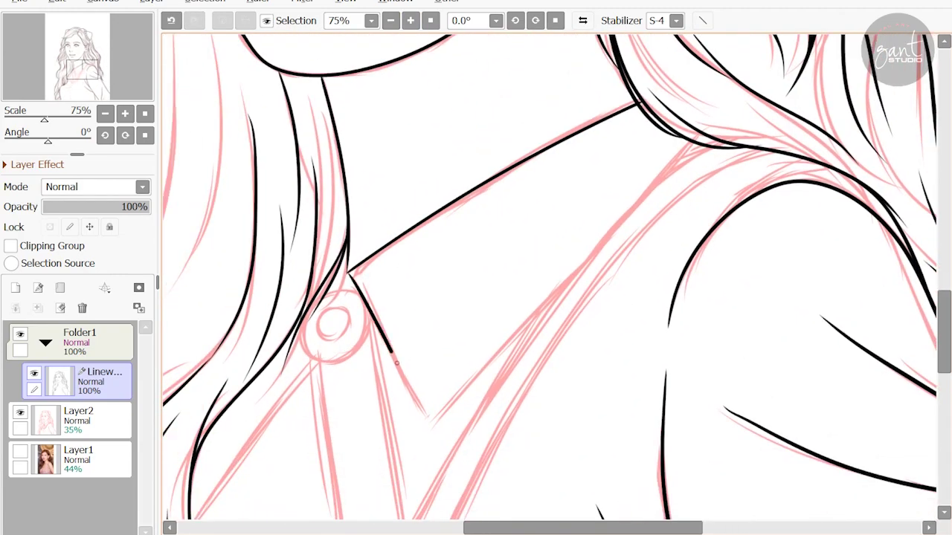
Ink the collar's upper round button as two concentric circles.
scroll(550, 283, down, 1)
scroll(550, 283, left, 1)
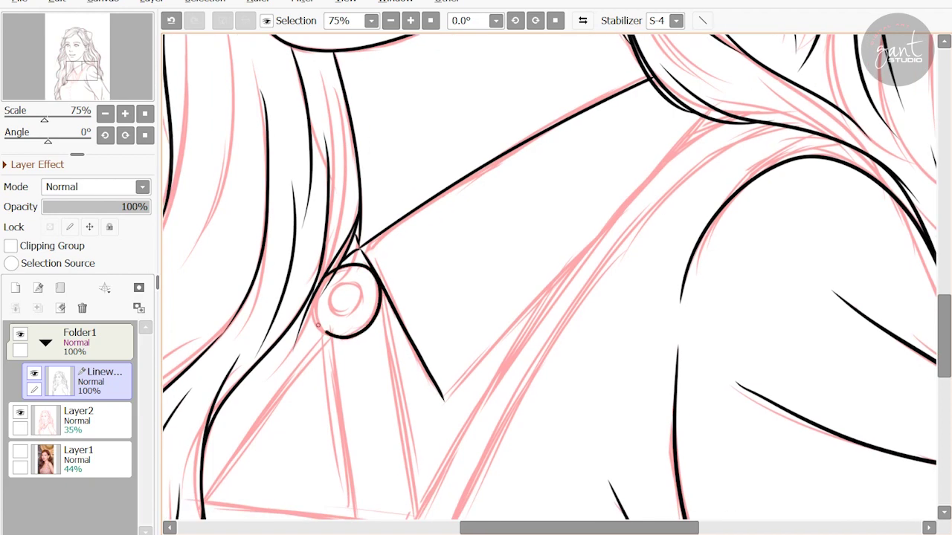
key(ctrl)
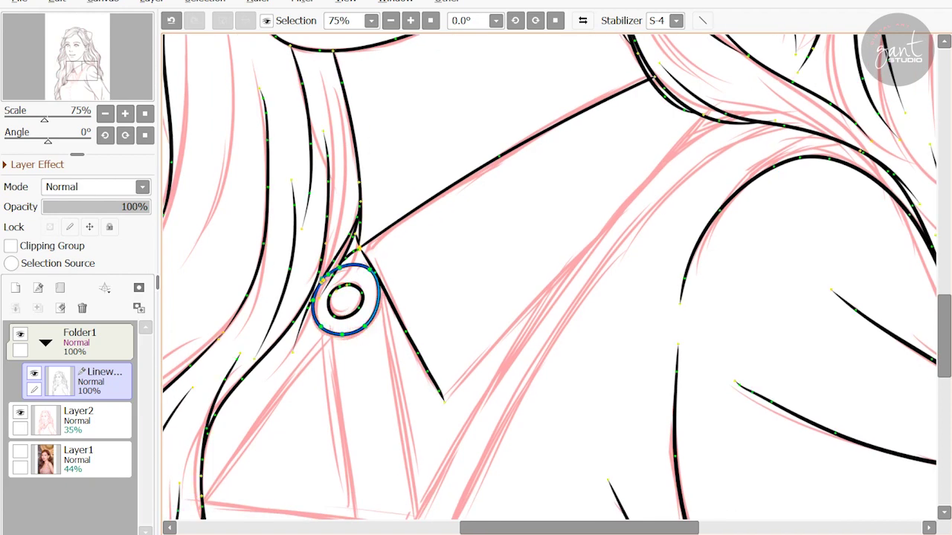
Ink the straight seam lines fanning down from the upper button to the collar's lower band.
scroll(551, 278, down, 3)
scroll(551, 277, right, 1)
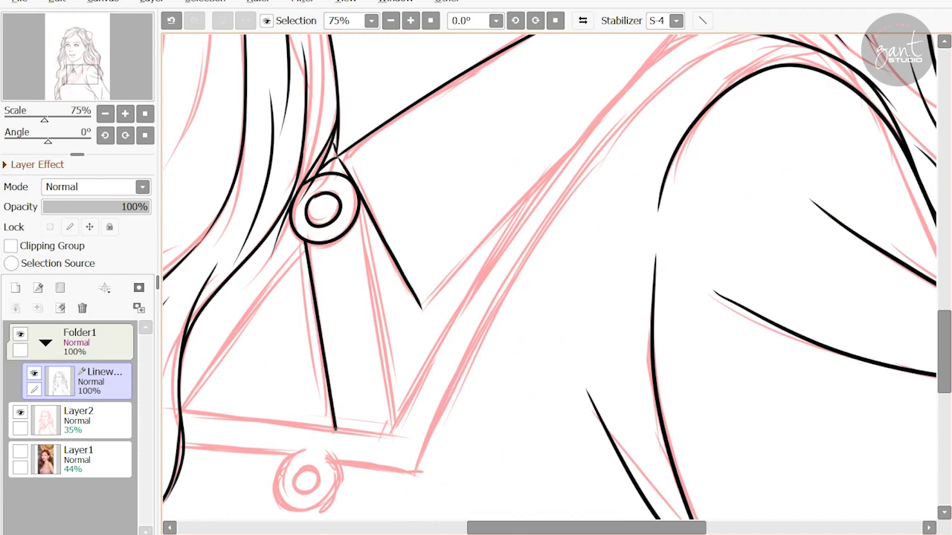
drag(369, 292, 399, 420)
mouse_move(220, 349)
mouse_down()
mouse_move(181, 410)
mouse_move(394, 433)
mouse_up()
key(ctrl+z)
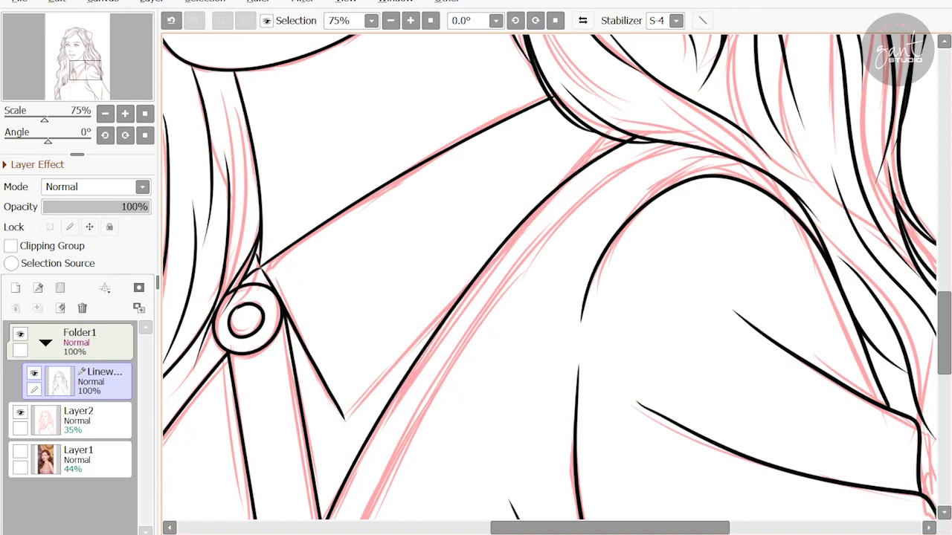
Ink the collar edge rising from the V-notch to the shoulder, redrawing its upper end beside the inner lapel line.
click(615, 147)
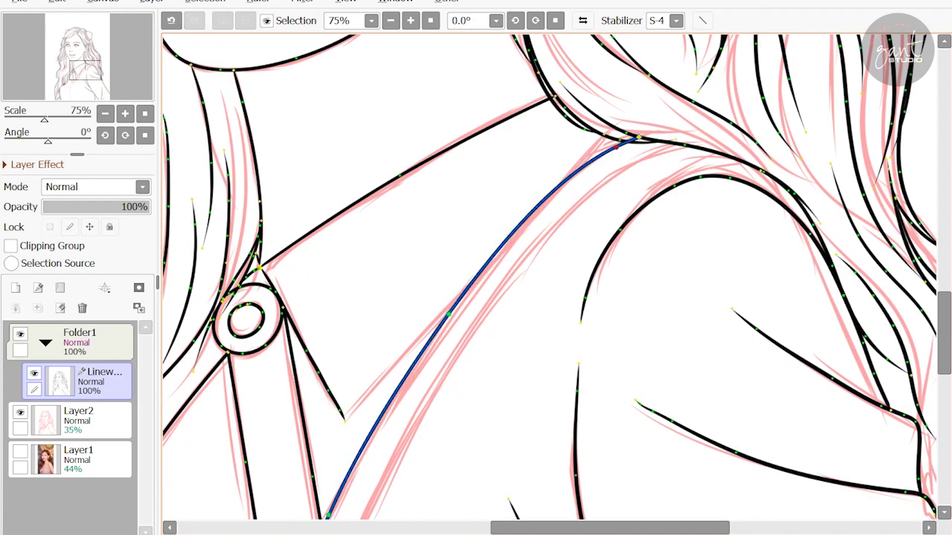
key(Return)
drag(386, 376, 610, 145)
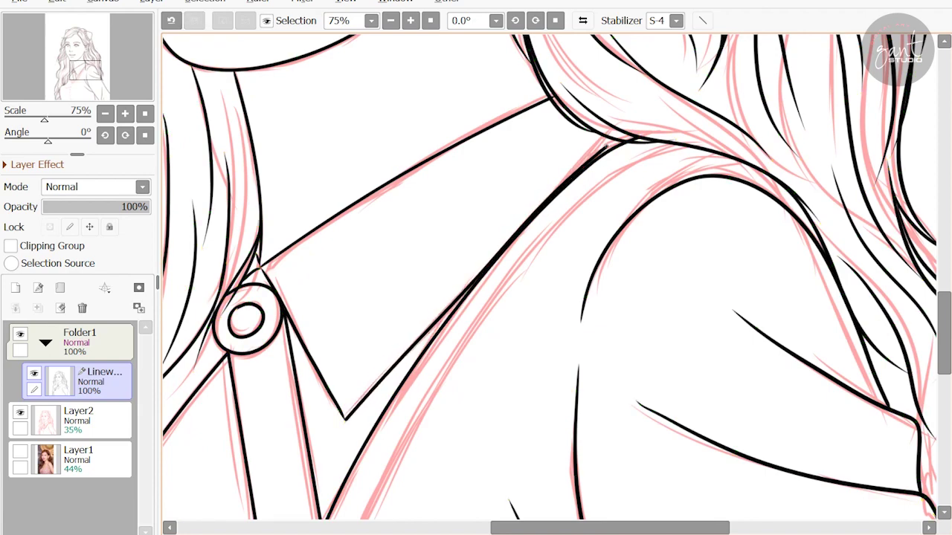
key(ctrl+z)
mouse_move(566, 182)
mouse_down()
mouse_move(624, 134)
mouse_move(617, 141)
mouse_up()
Ink the collar's outer edge and its lower band with the second round button.
drag(559, 351, 553, 207)
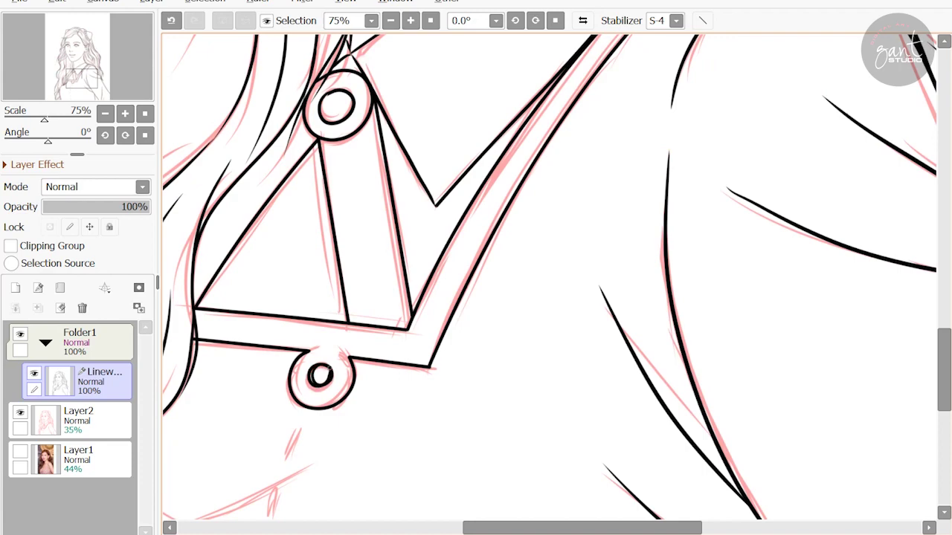
key(ctrl)
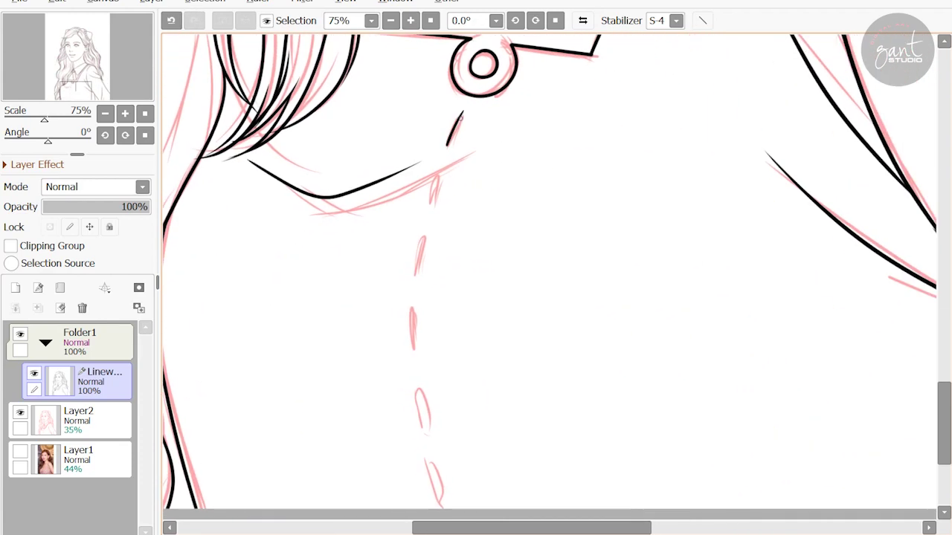
Ink the dress's centre seam as two parallel curved lines running from below the second button down to the canvas edge.
drag(460, 116, 393, 402)
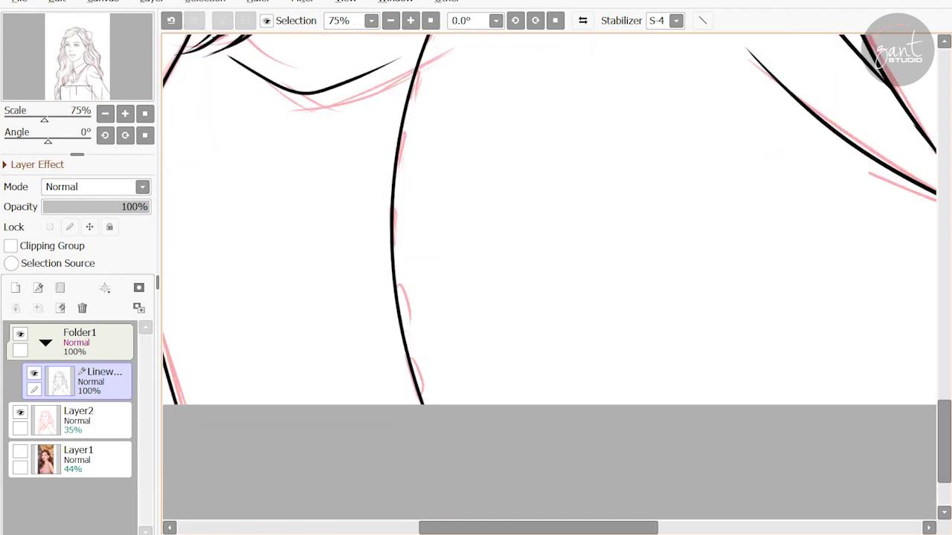
drag(428, 113, 423, 199)
key(ctrl+z)
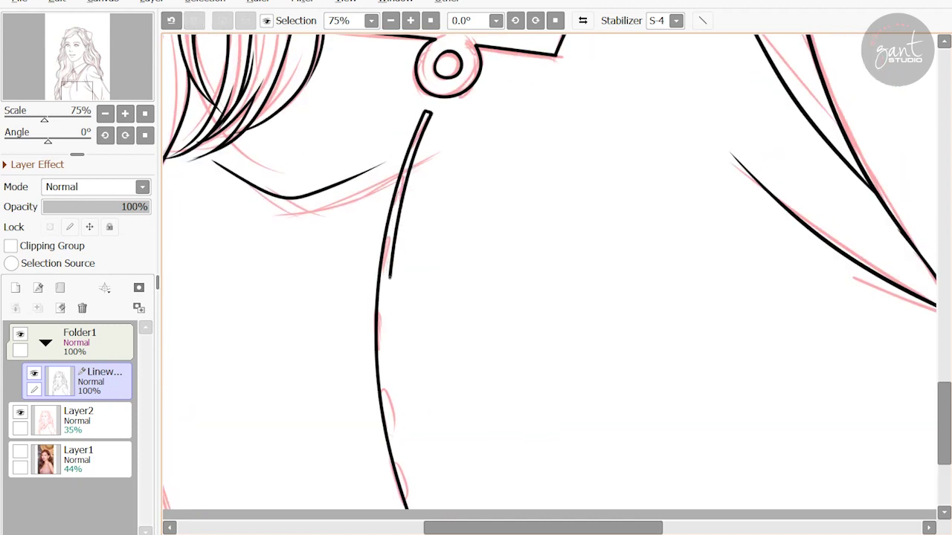
mouse_move(427, 113)
mouse_down()
mouse_move(388, 442)
mouse_move(417, 511)
mouse_up()
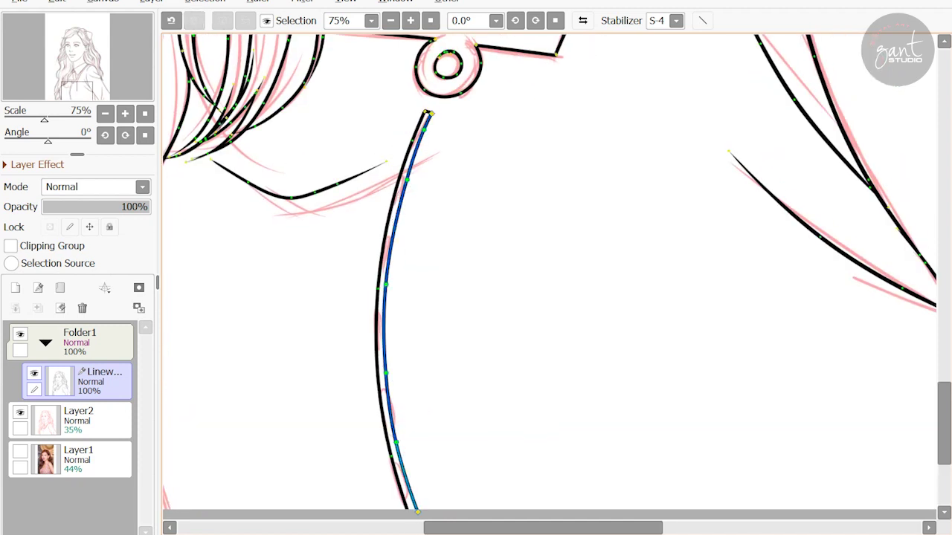
scroll(549, 283, up, 1)
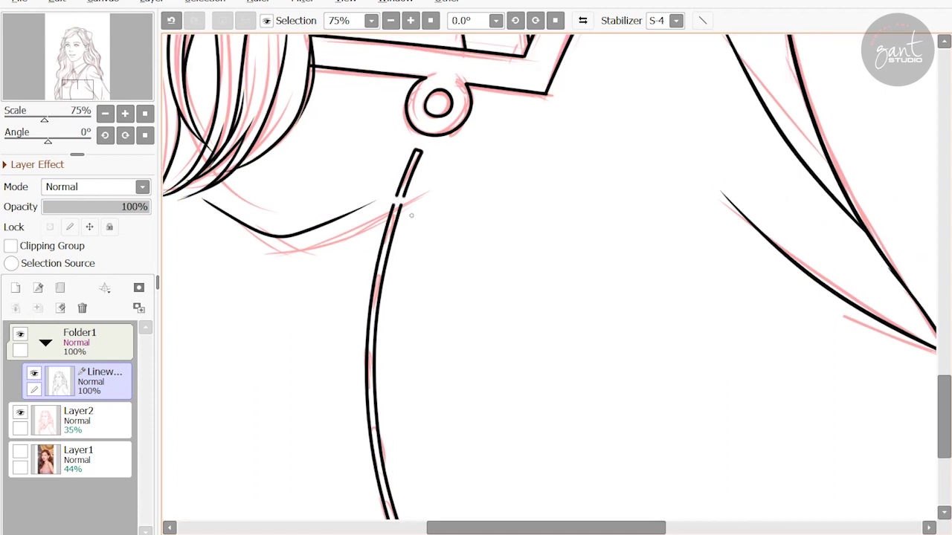
Erase short, even gaps along the double seam line to break it into a row of stitch dashes.
key(ctrl+z)
key(ctrl+y)
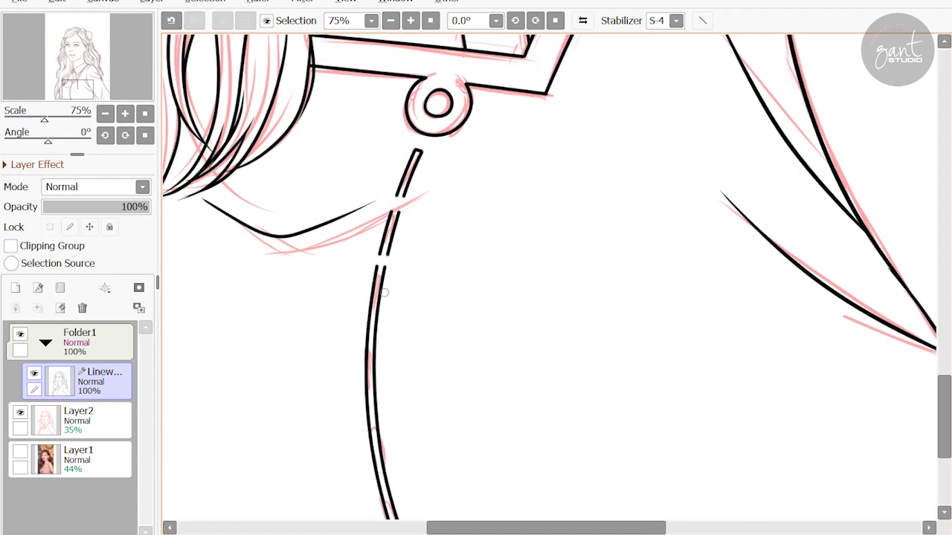
drag(367, 318, 371, 338)
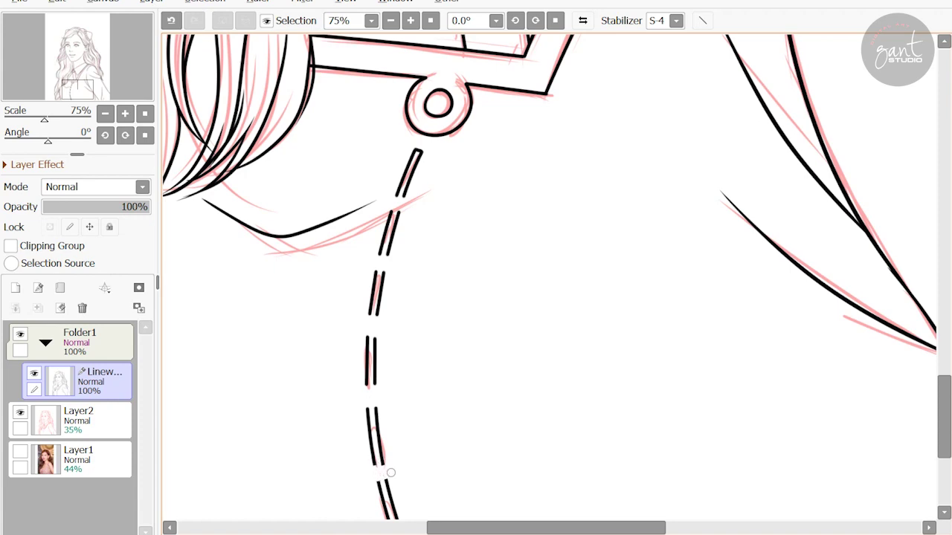
scroll(391, 473, down, 2)
key(Delete)
key(Delete)
key(Delete)
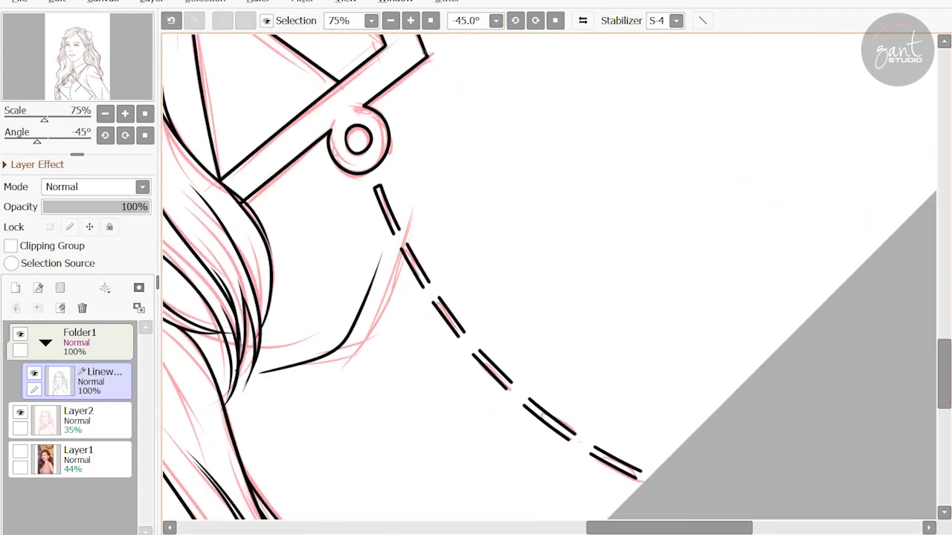
Close the open ends of each stitch dash with short black strokes, following the seam down to the canvas edge.
scroll(324, 182, up, 3)
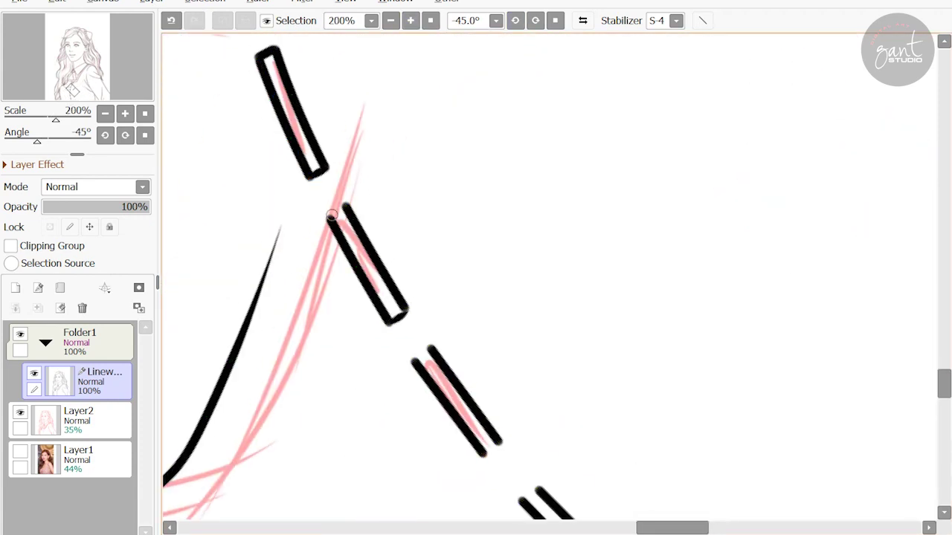
drag(331, 216, 282, 124)
drag(358, 266, 376, 254)
drag(433, 360, 383, 257)
mouse_move(401, 316)
mouse_down()
mouse_move(420, 302)
mouse_move(397, 238)
mouse_up()
drag(462, 333, 444, 351)
drag(495, 320, 438, 288)
mouse_move(433, 363)
mouse_down()
mouse_move(449, 346)
mouse_move(338, 234)
mouse_up()
drag(440, 351, 460, 336)
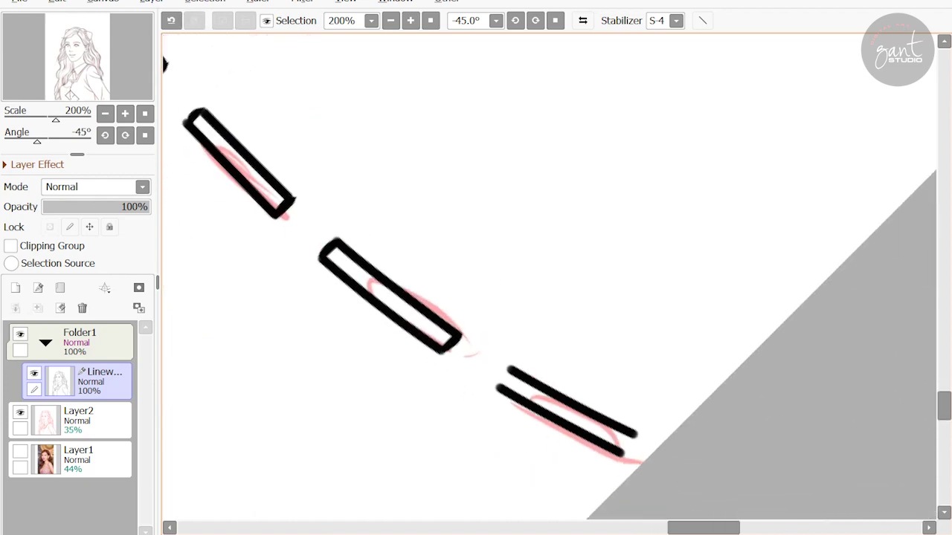
drag(505, 372, 478, 362)
drag(482, 362, 470, 381)
key(Home)
scroll(561, 50, down, 4)
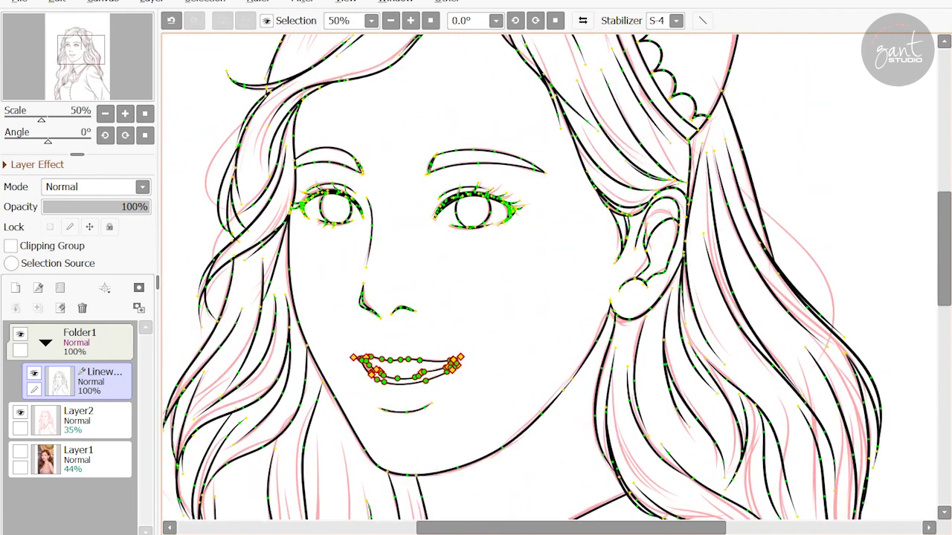
Hide the red sketch layer and add an empty layer beneath the linework, using the linework as the selection source.
key(n)
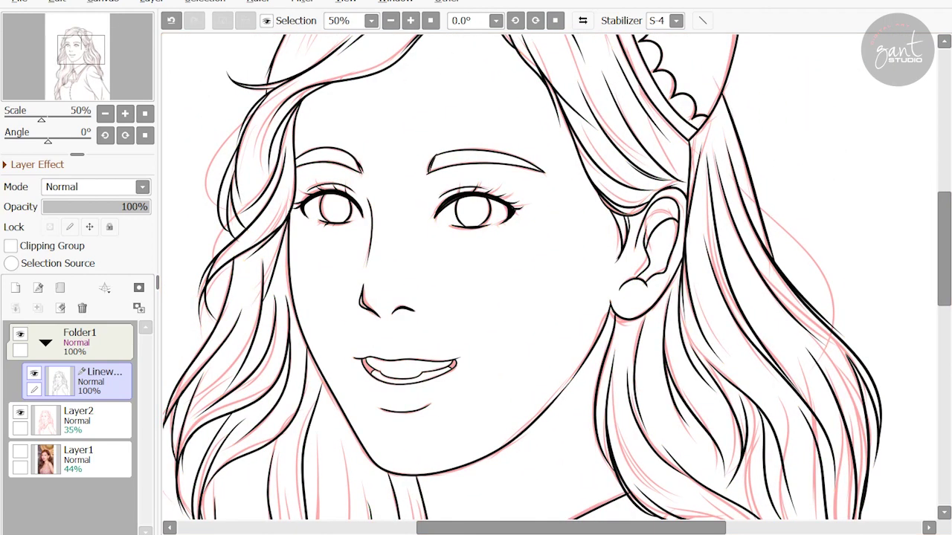
key(ctrl)
click(355, 349)
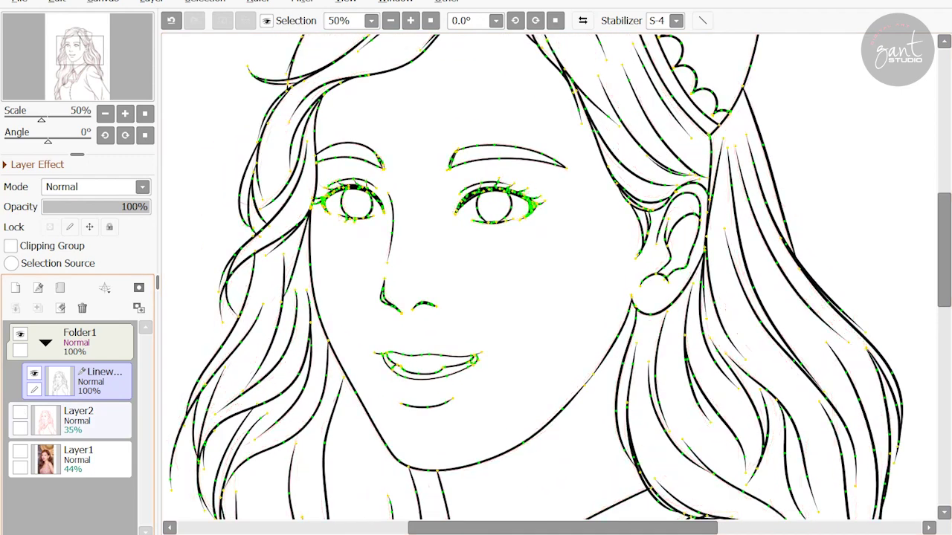
key(ctrl+shift+n)
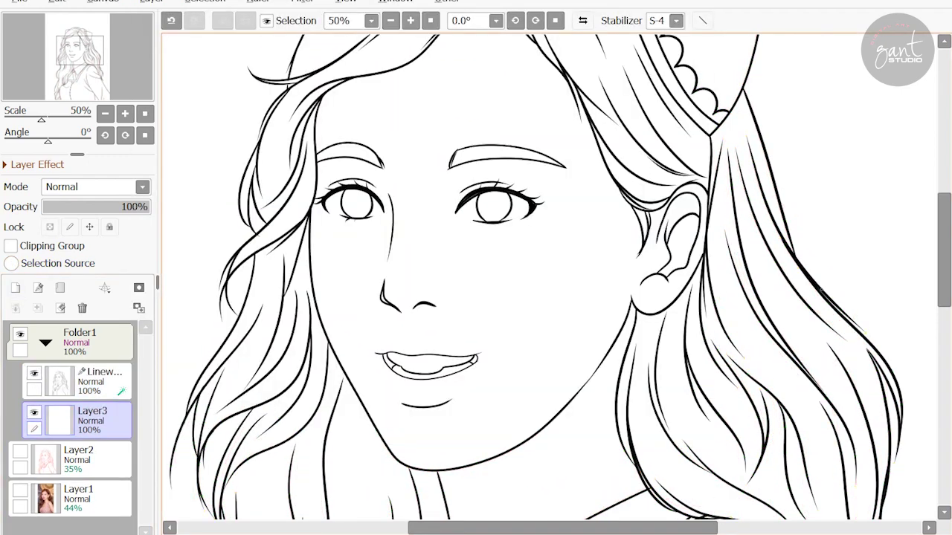
Select the skin areas of the face, ear and neck, leaving out the eyebrows, irises and mouth.
click(339, 200)
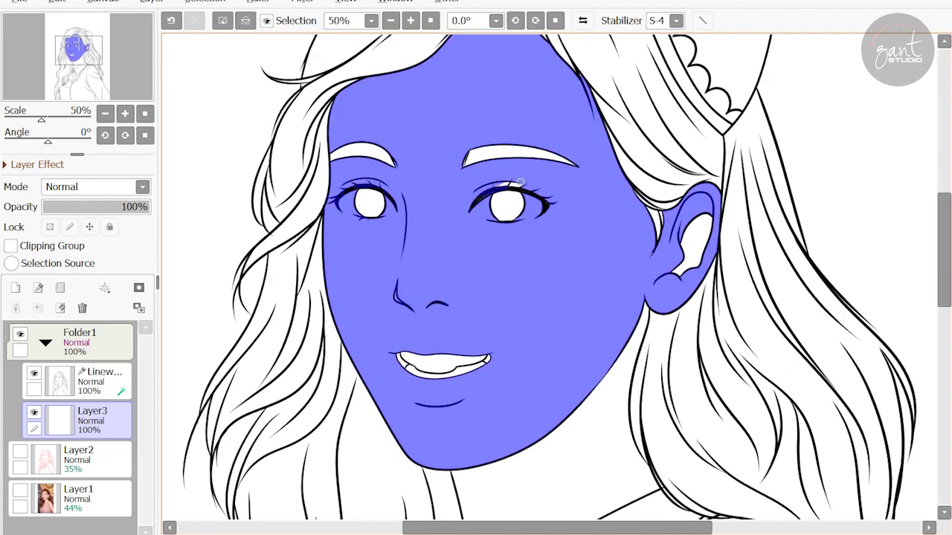
scroll(546, 209, down, 2)
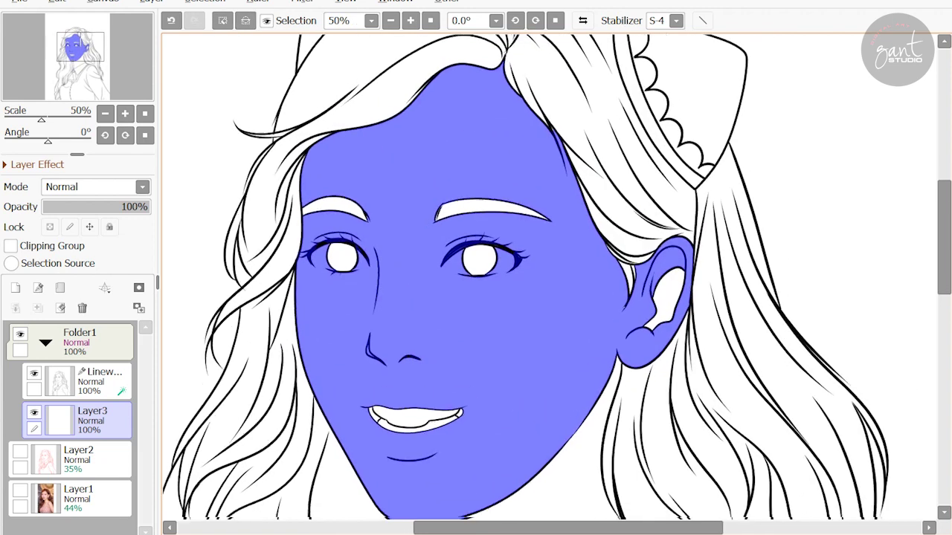
scroll(603, 182, down, 3)
click(456, 325)
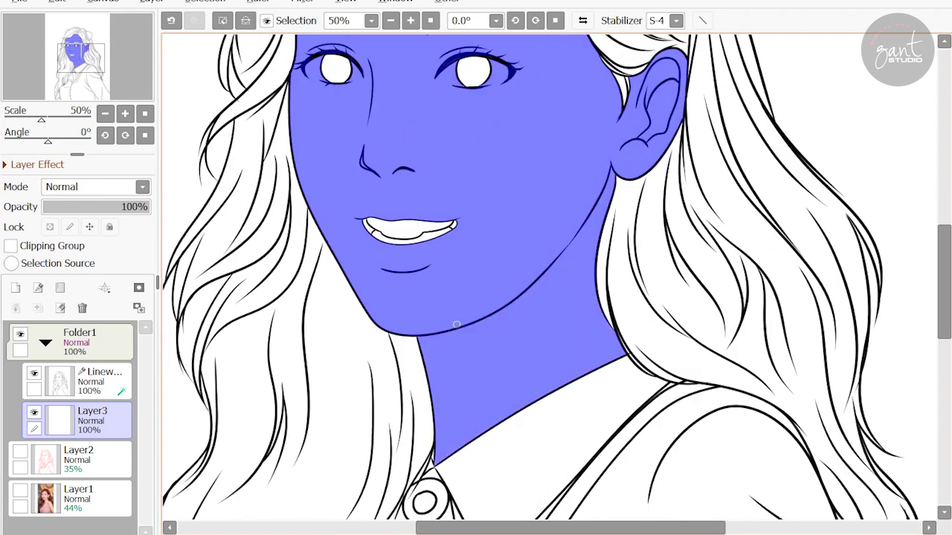
Fill the selected skin with light peach on the new layer and keep the eye whites clear of it.
scroll(456, 325, down, 5)
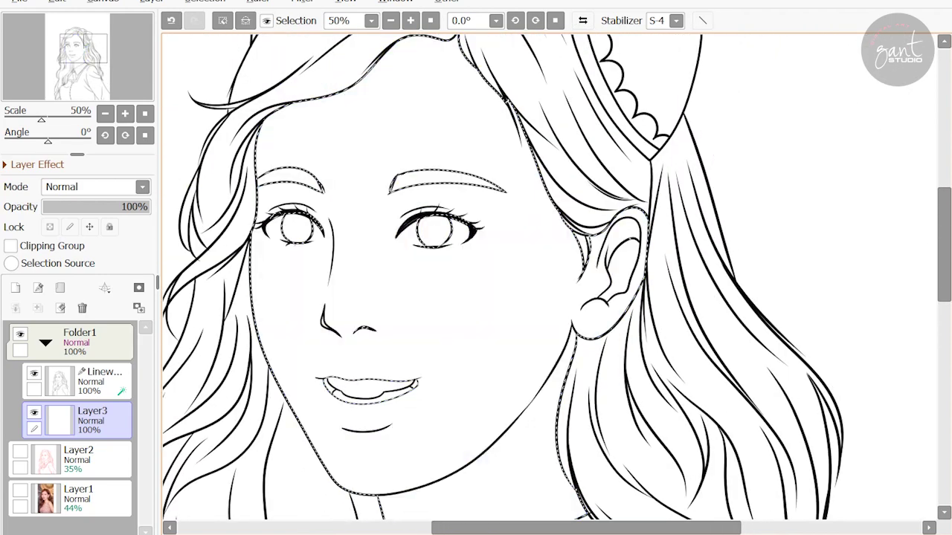
scroll(535, 283, left, 2)
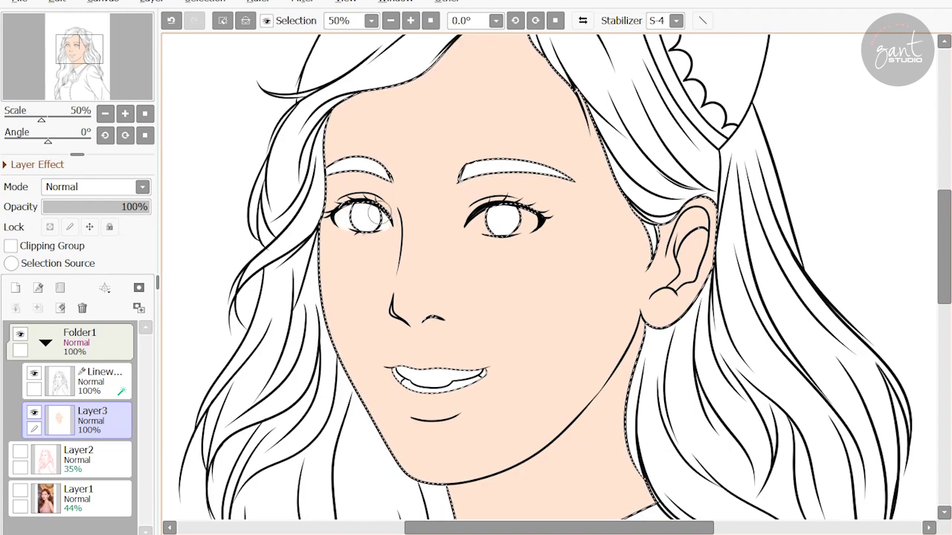
scroll(442, 153, down, 2)
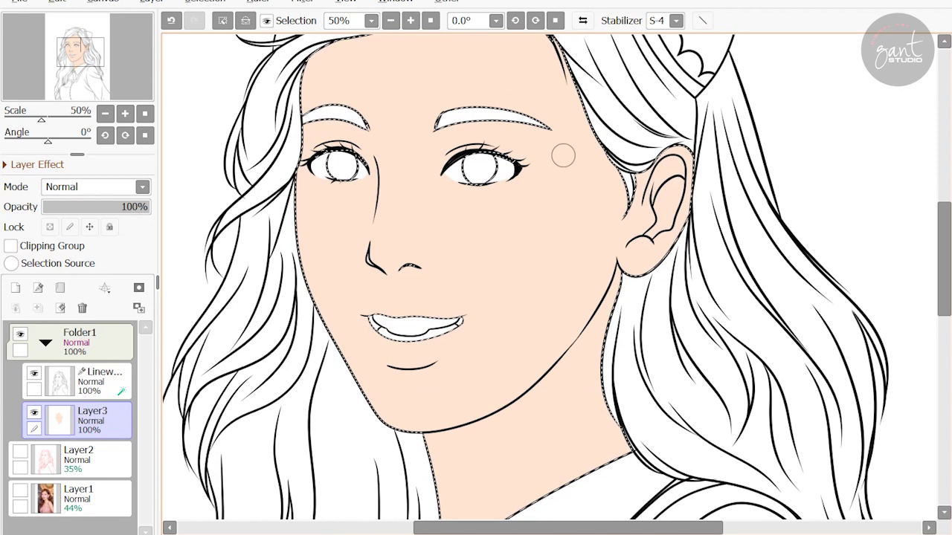
Add a layer above the skin colour and set its blending mode to Multiply.
scroll(442, 153, down, 1)
click(16, 288)
click(93, 187)
click(67, 212)
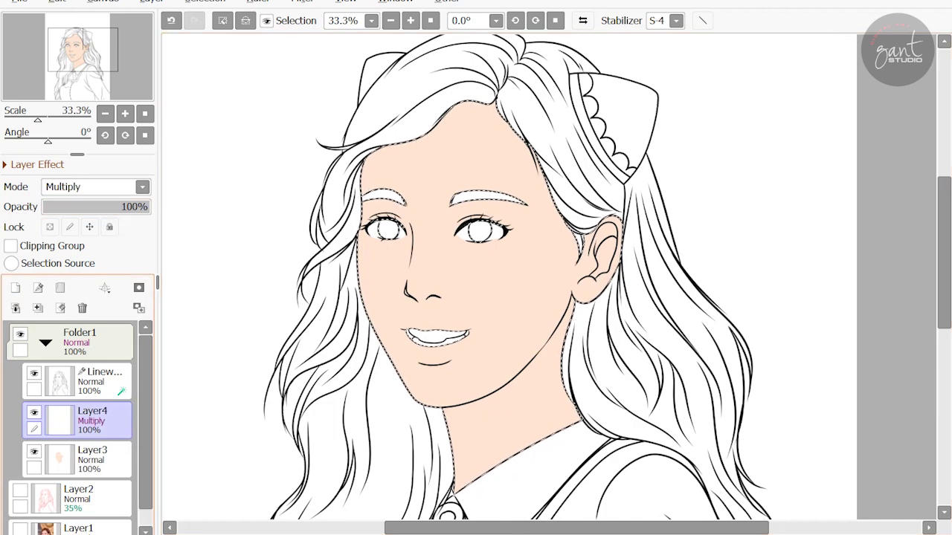
Show the reference photo at 90% opacity with the skin colour hidden, and make the Multiply layer active again.
scroll(446, 302, up, 2)
scroll(75, 417, down, 1)
click(20, 510)
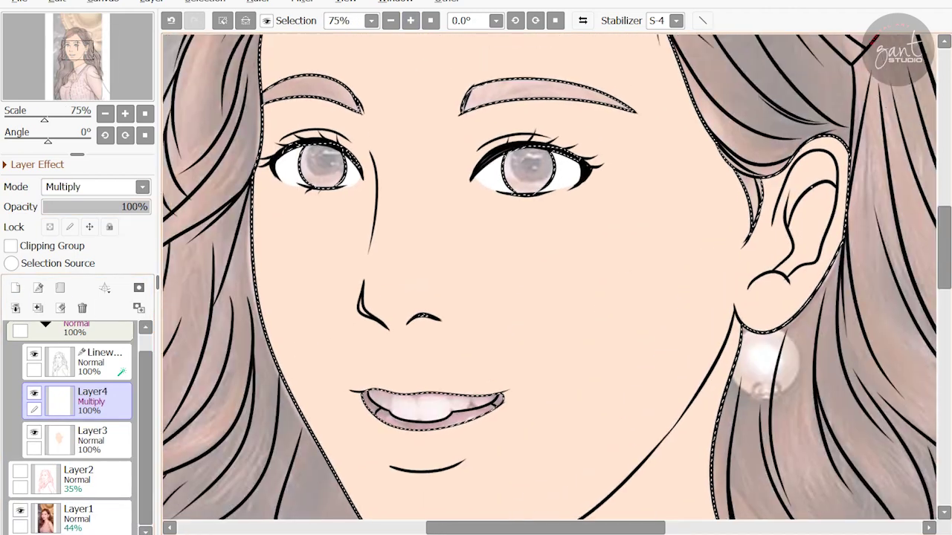
scroll(199, 388, up, 1)
click(33, 431)
click(78, 514)
drag(89, 207, 138, 207)
click(93, 402)
Paint a flat beige shadow around the far eye and along the forehead's hairline up to the parting.
scroll(446, 298, up, 1)
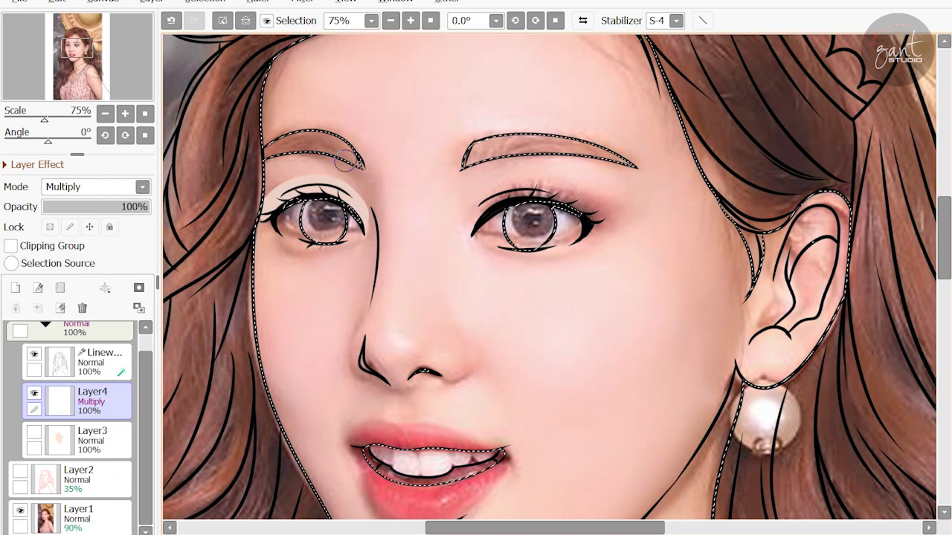
scroll(286, 210, up, 2)
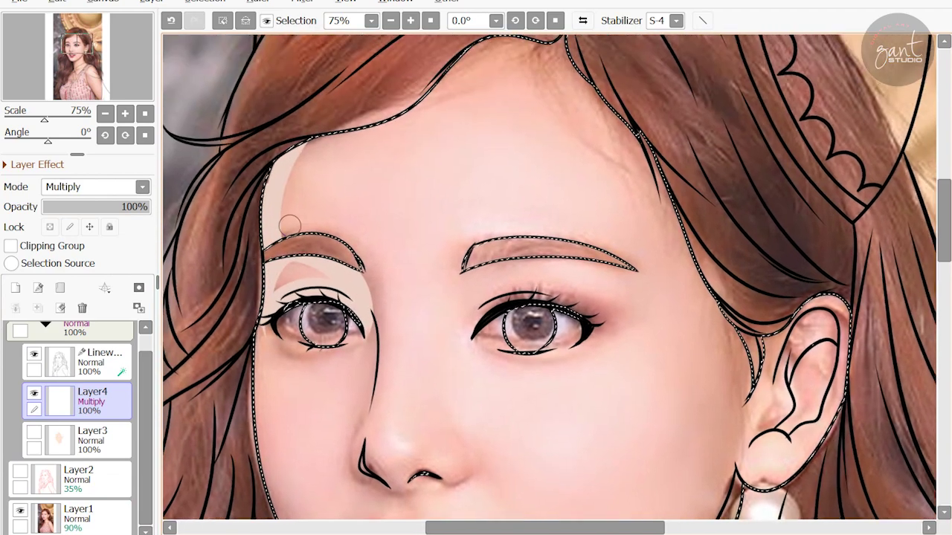
scroll(285, 209, up, 2)
scroll(285, 210, right, 2)
scroll(447, 112, right, 1)
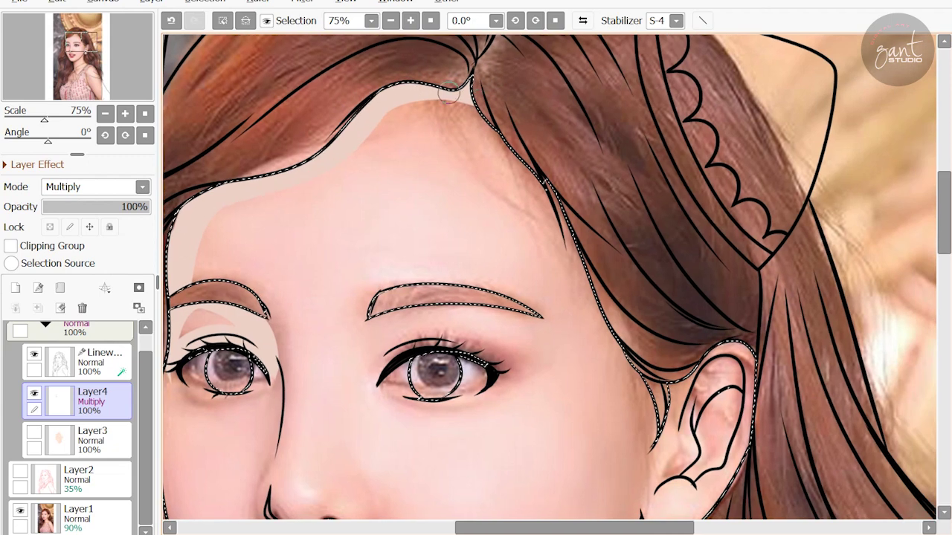
Continue the beige shadow along the hairline from the parting down to the temple on the ear side.
scroll(477, 159, down, 1)
scroll(477, 159, right, 2)
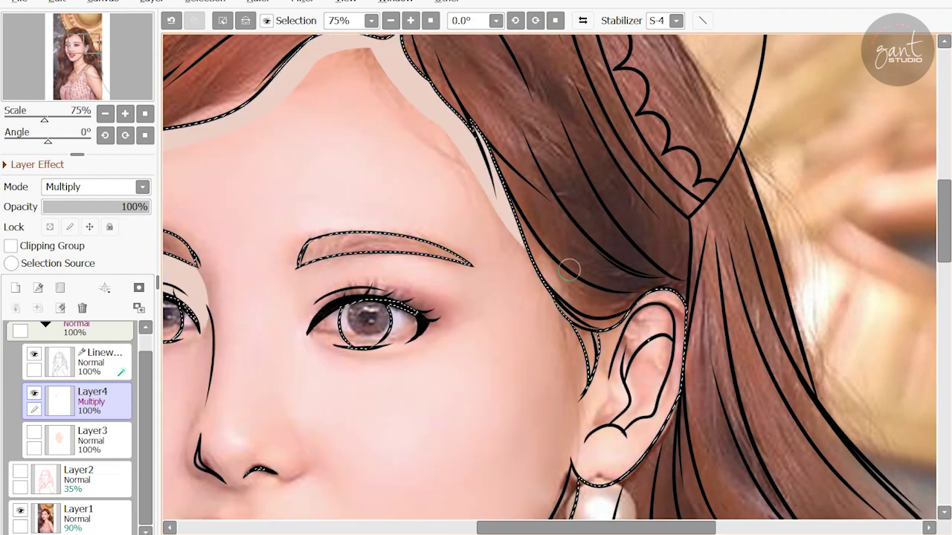
scroll(477, 159, down, 1)
scroll(417, 86, down, 2)
scroll(417, 85, left, 1)
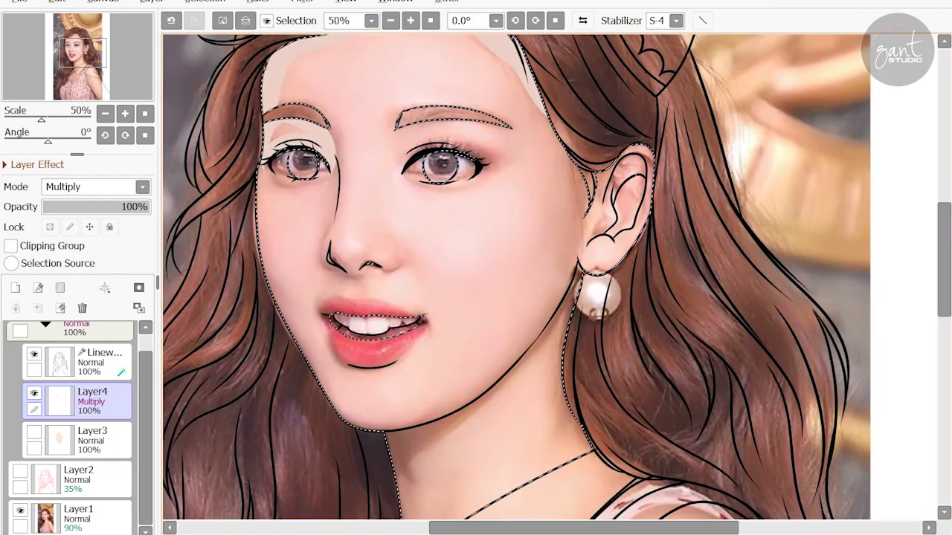
Paint the shadow down the far cheek's edge to the chin and beneath the far eye.
scroll(337, 152, up, 2)
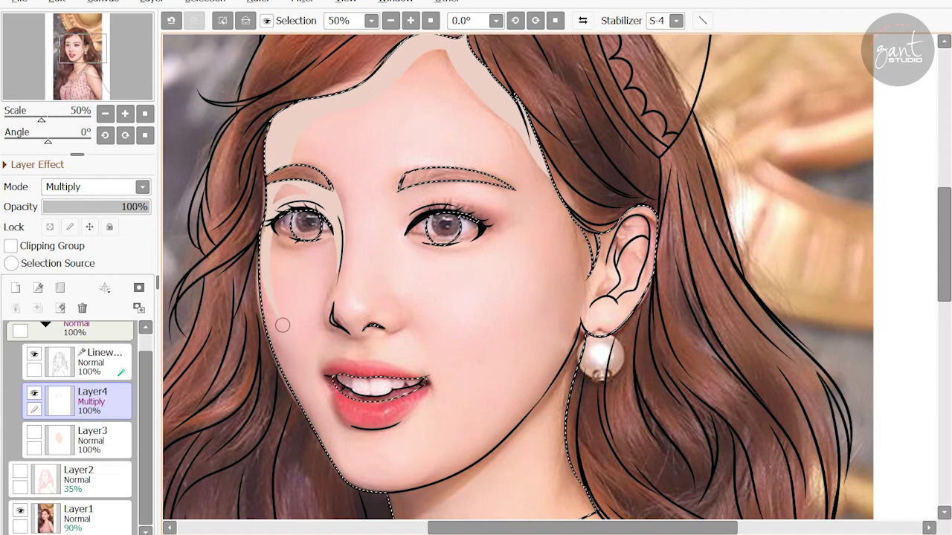
scroll(290, 212, down, 1)
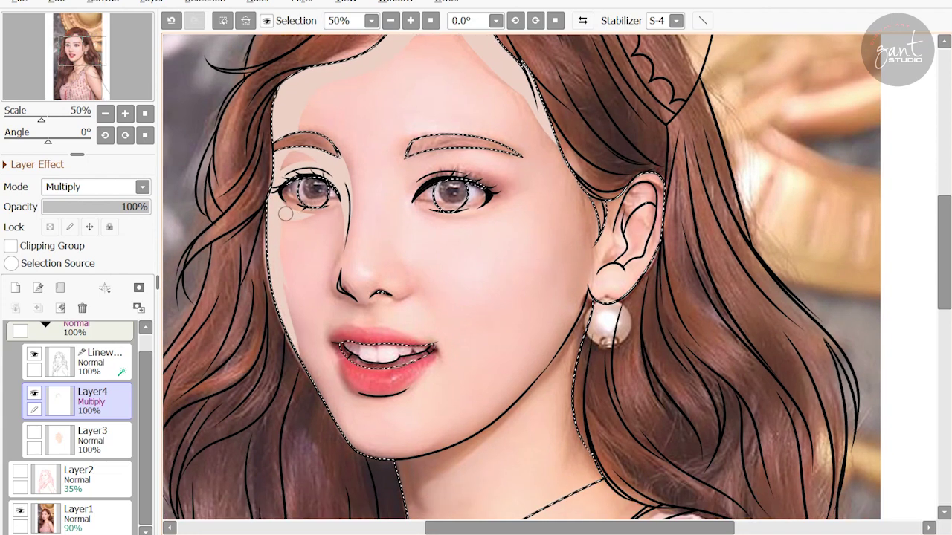
scroll(287, 213, down, 2)
scroll(287, 212, right, 1)
scroll(306, 360, up, 1)
scroll(305, 360, left, 1)
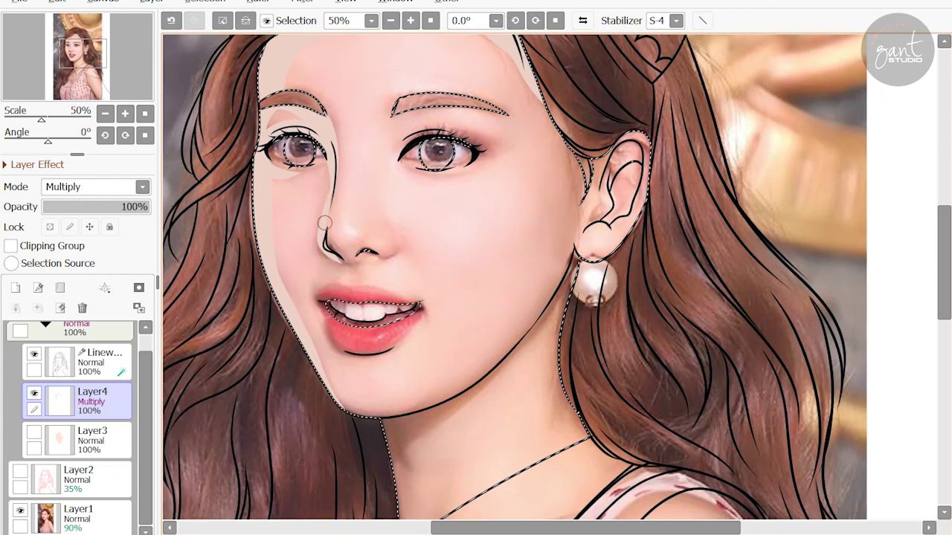
Shade the far side of the nose and the area beneath its tip and nostrils.
drag(316, 245, 328, 160)
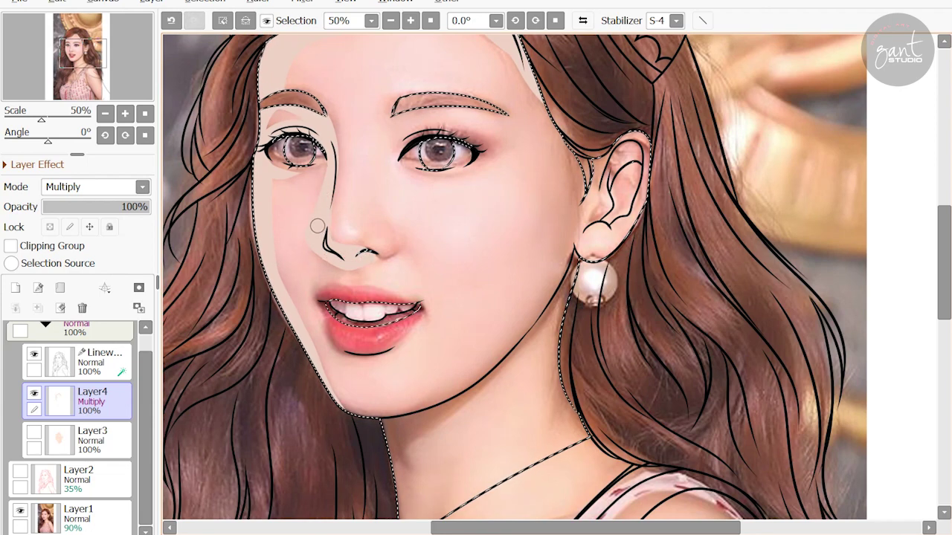
drag(360, 265, 383, 240)
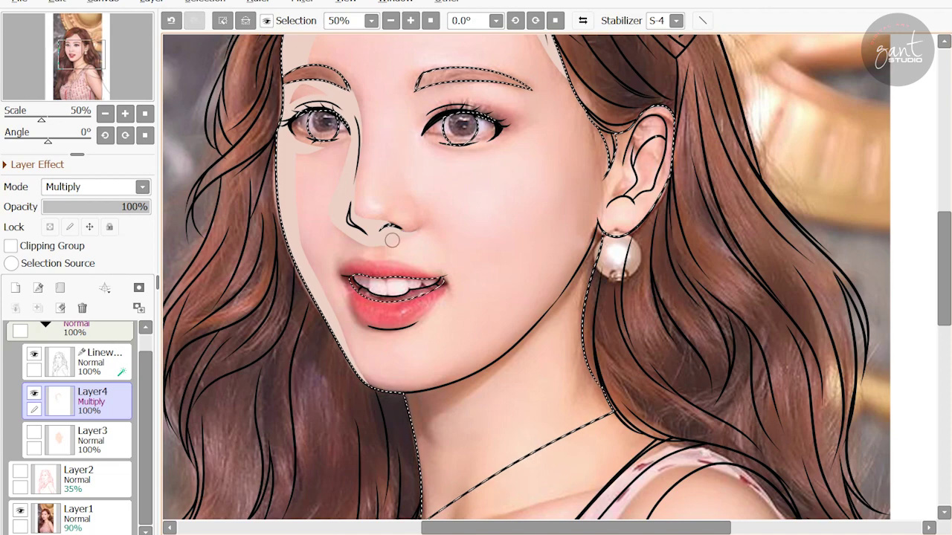
scroll(357, 145, down, 1)
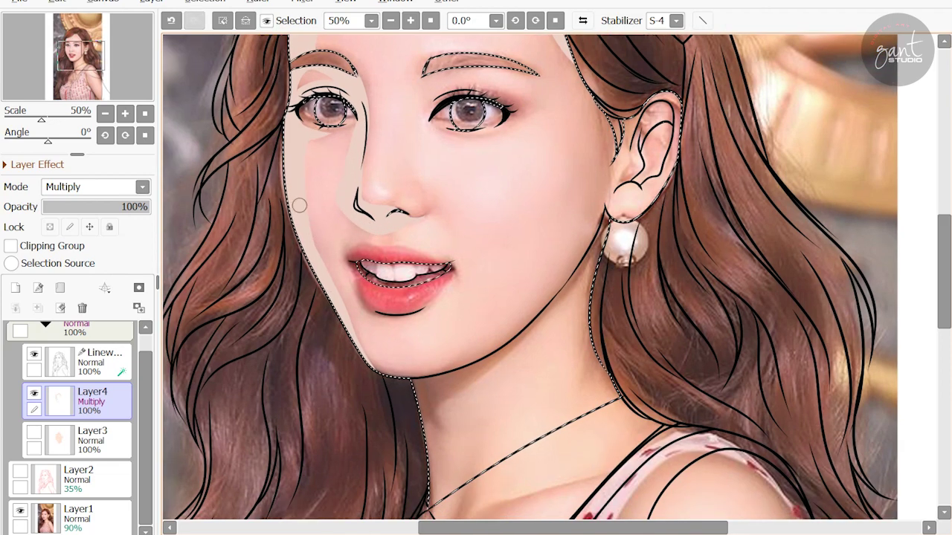
Paint a shadow band under the jawline from the chin to the earlobe, comparing the view with and without the latest stroke.
scroll(387, 246, down, 2)
drag(462, 330, 408, 341)
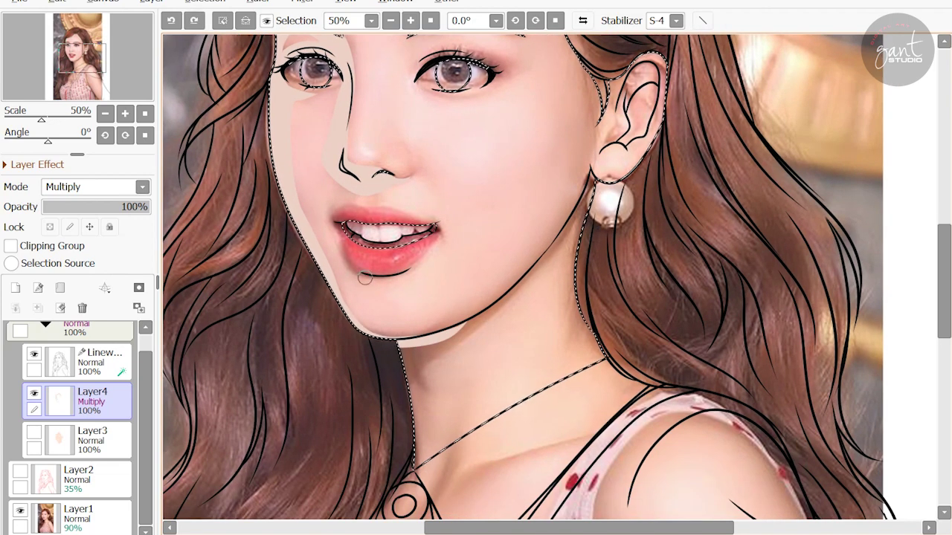
key(ctrl+z)
key(ctrl+y)
key(ctrl+z)
key(ctrl+y)
key(ctrl+z)
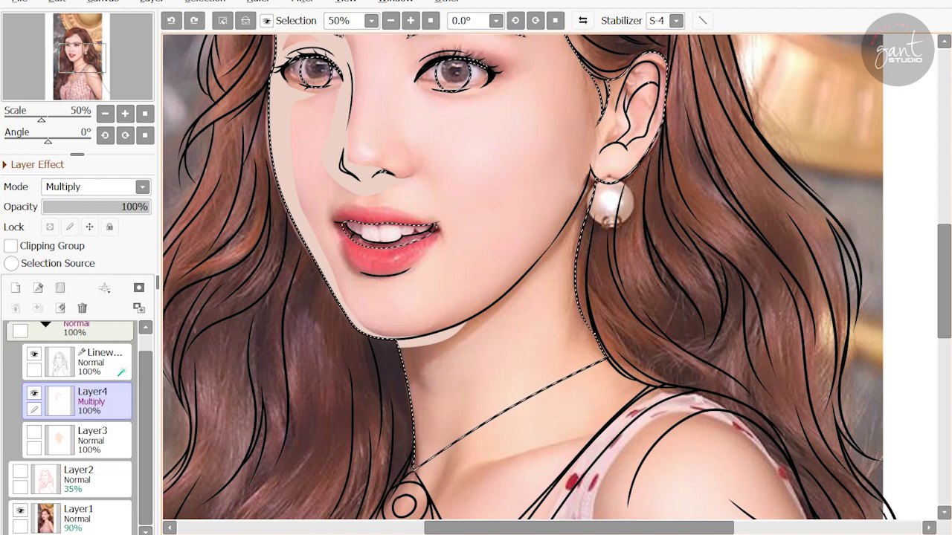
key(ctrl+y)
scroll(393, 273, down, 2)
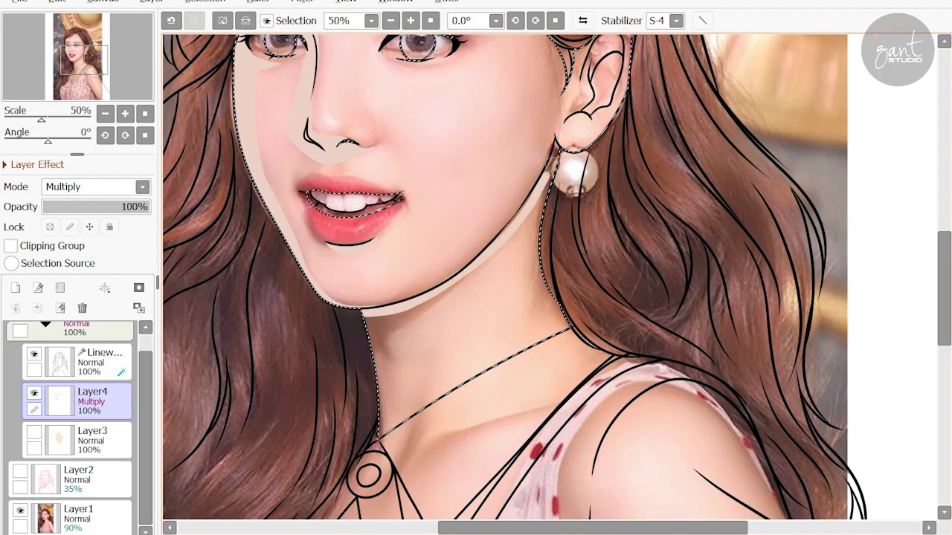
Widen the beige shadow beneath the jaw until it covers the upper neck from hair edge to hair edge.
scroll(454, 267, down, 1)
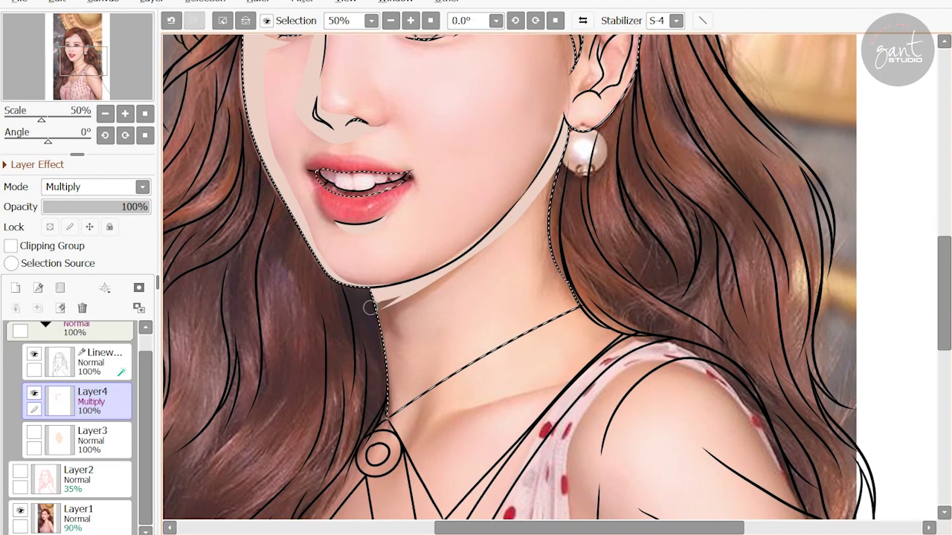
scroll(568, 154, down, 2)
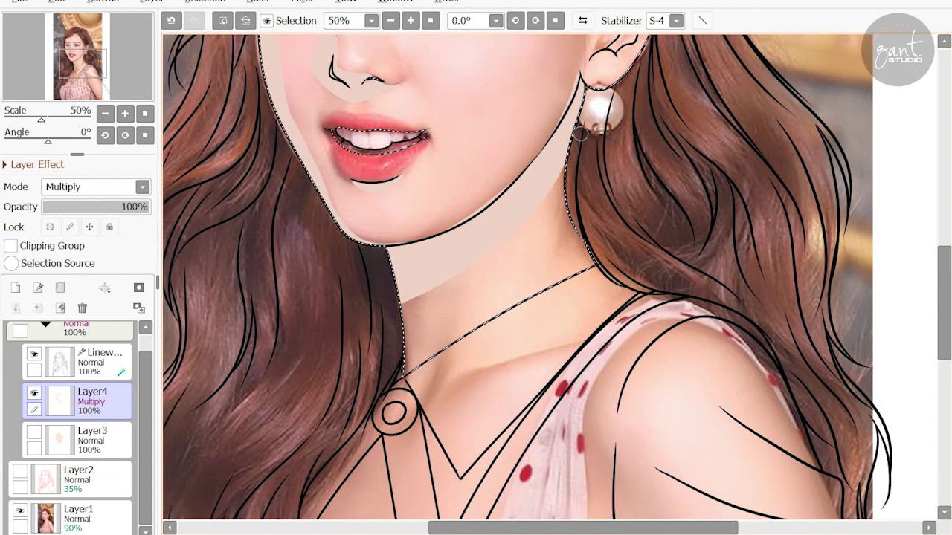
scroll(581, 133, up, 3)
scroll(521, 193, down, 5)
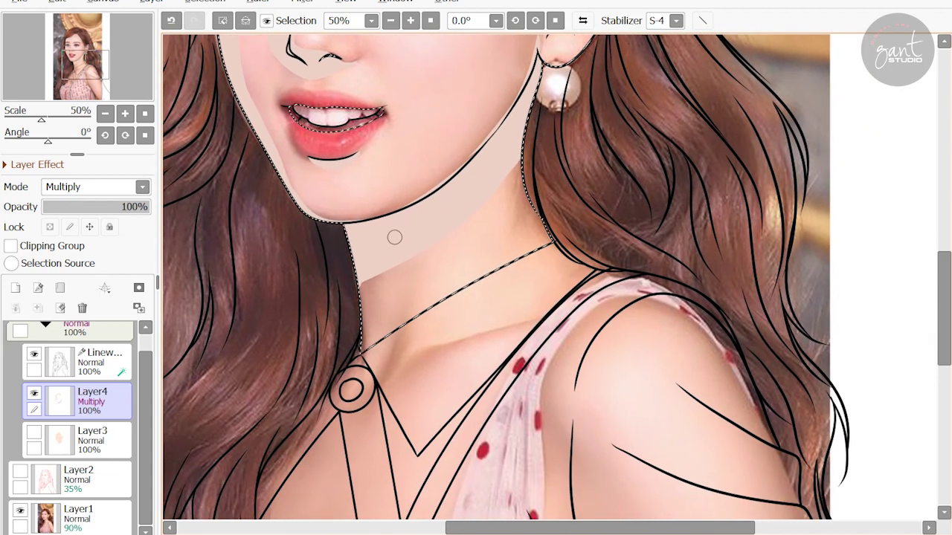
Shade the inner folds of the ear and extend the neck shadow down the far side to the collar.
scroll(539, 133, up, 10)
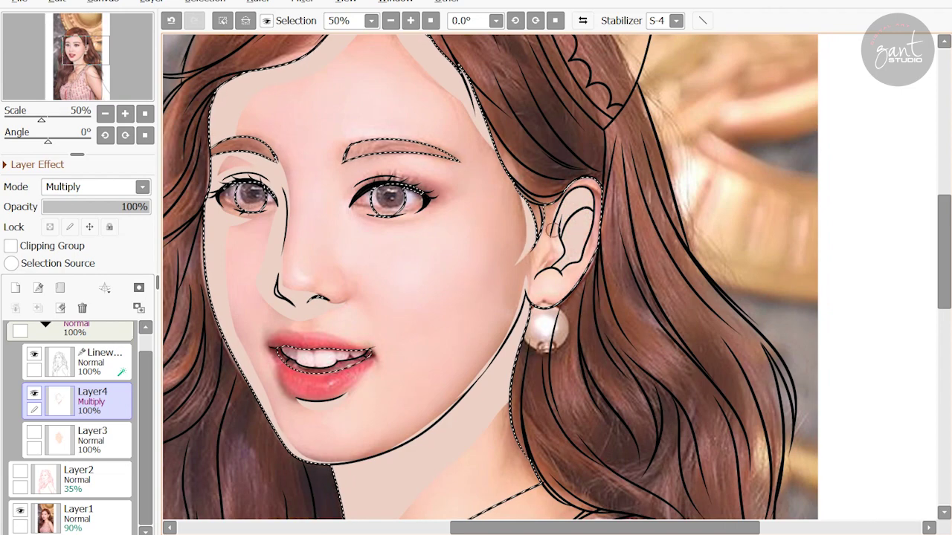
scroll(586, 243, down, 8)
scroll(573, 223, left, 5)
scroll(565, 215, right, 5)
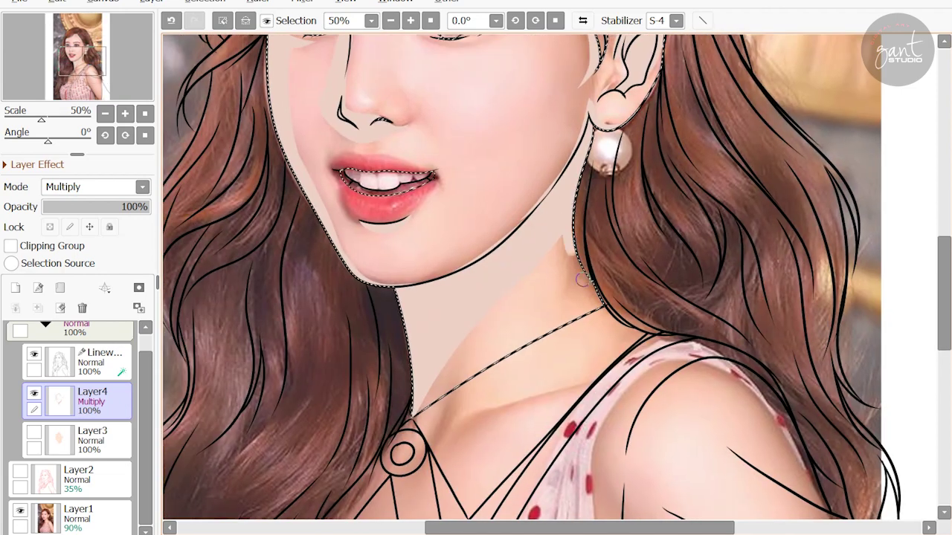
Add a new layer above the shadow layer and set its blending mode to Multiply.
scroll(555, 208, up, 2)
scroll(554, 208, up, 10)
click(15, 287)
click(93, 186)
click(74, 212)
On Layer4, paint small beige shadows at both mouth corners and beneath the lower lip.
scroll(521, 223, up, 3)
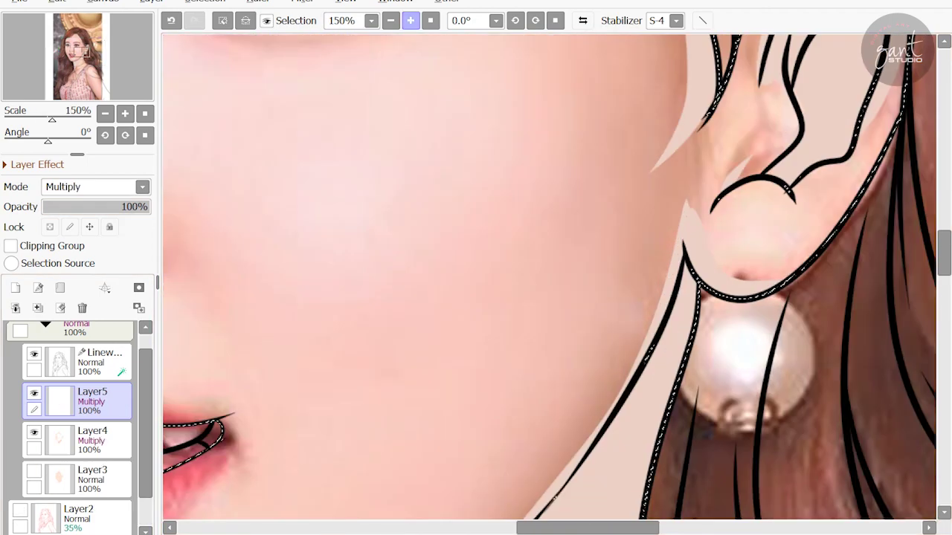
scroll(521, 223, down, 5)
click(78, 439)
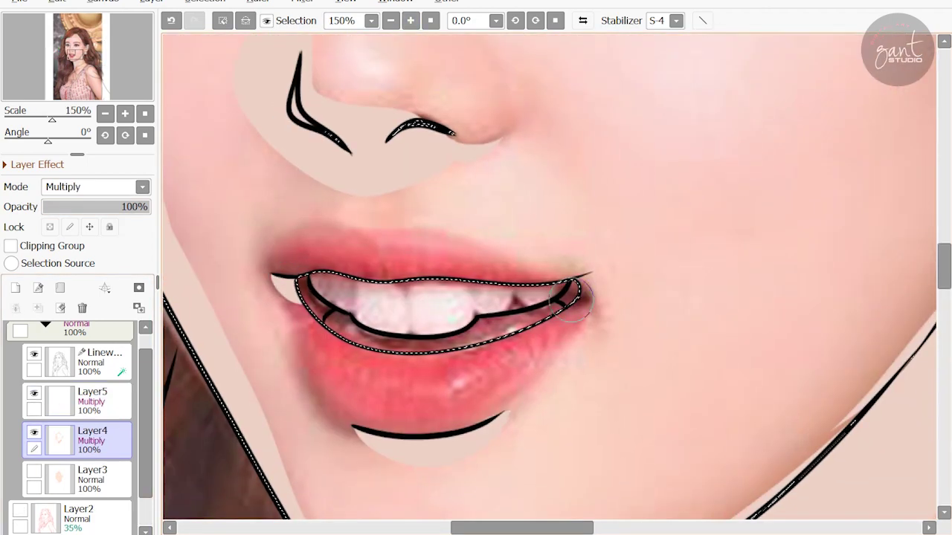
key(ctrl+z)
On Layer5, paint the upper lip flat pink, following the lip shape in the photo.
click(112, 402)
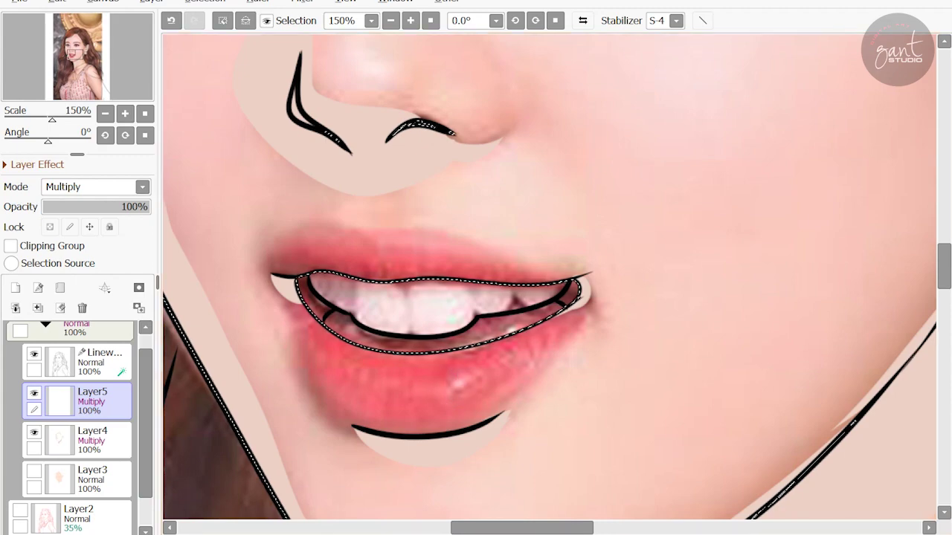
key(Delete)
key(Delete)
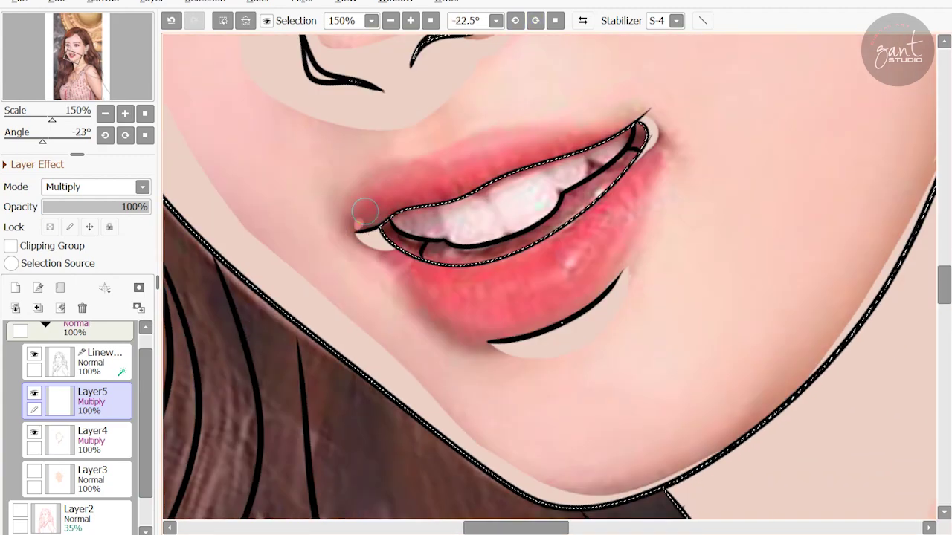
key(Home)
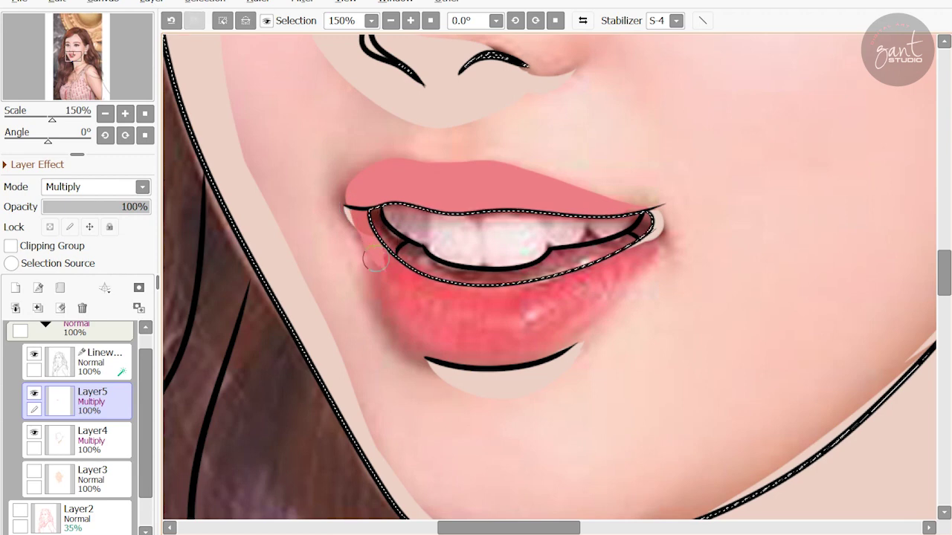
Fill the lower lip with the same flat pink and clean up its edges near the mouth corners.
drag(375, 259, 411, 323)
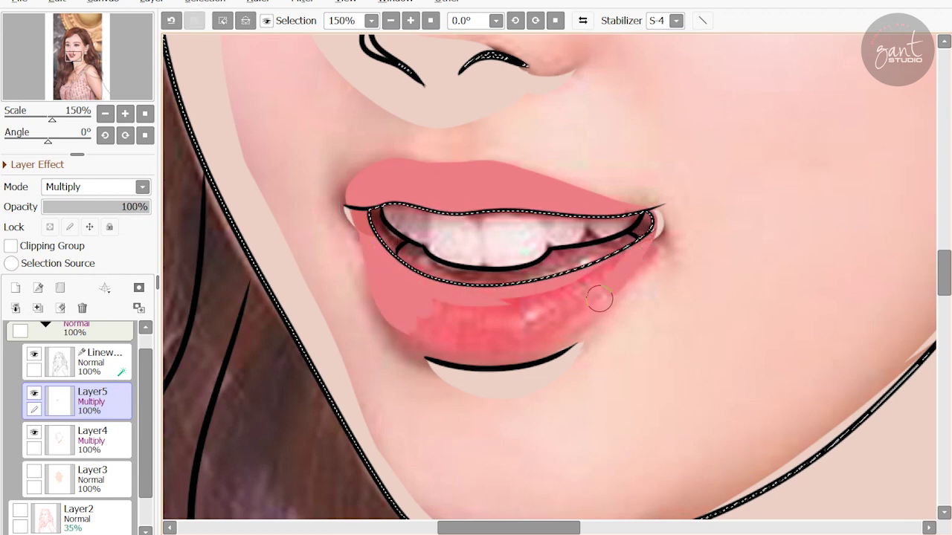
drag(601, 297, 487, 338)
drag(412, 300, 528, 354)
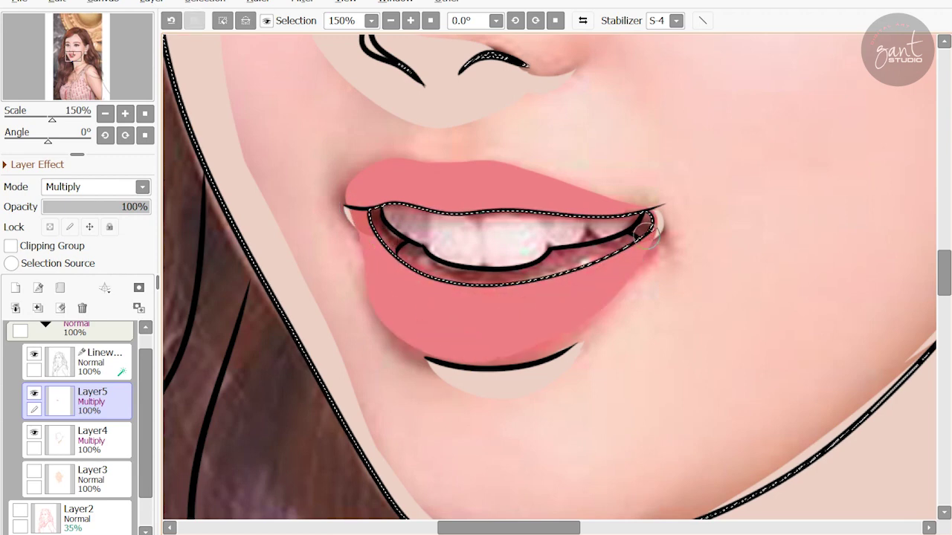
key(ctrl+z)
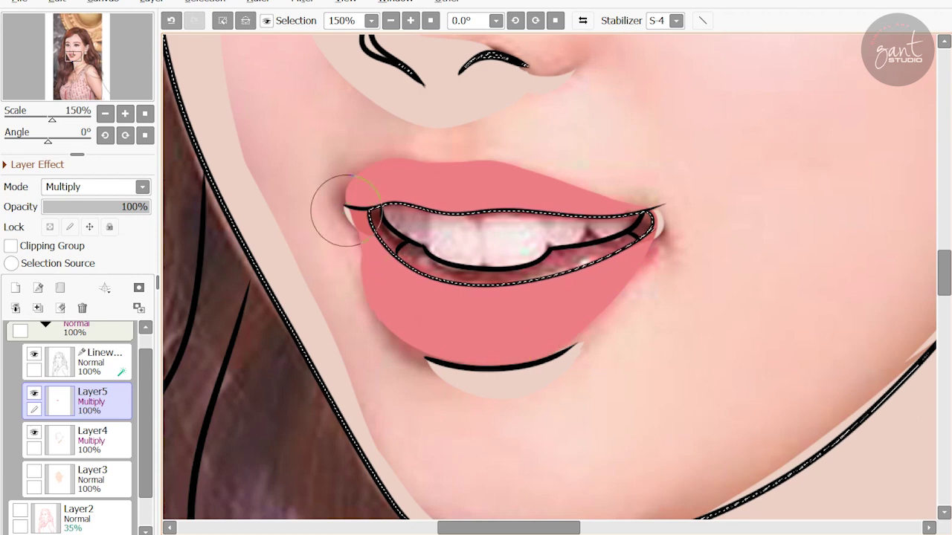
click(669, 230)
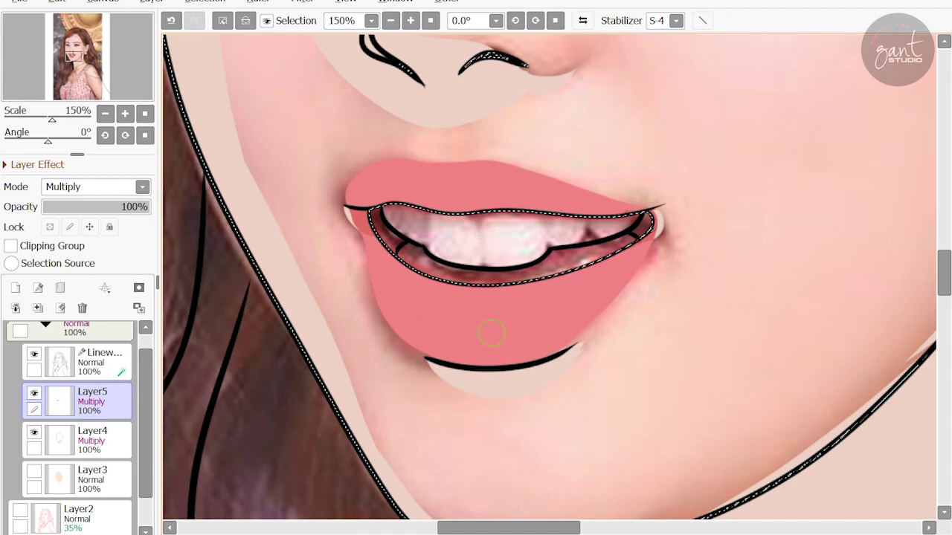
Show the peach skin base layer and soften the outer edges of the lip colour on Layer5.
scroll(646, 201, up, 2)
double_click(93, 476)
click(234, 389)
click(34, 472)
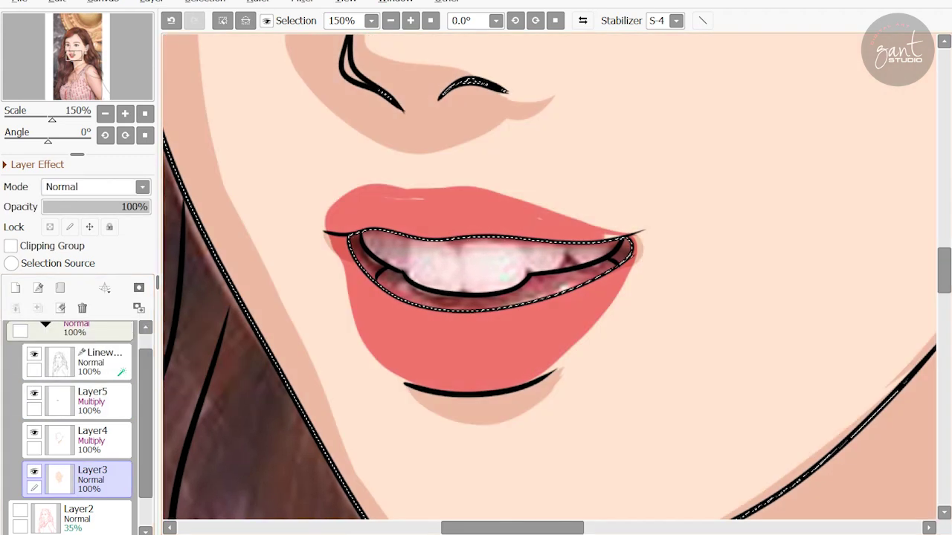
click(92, 402)
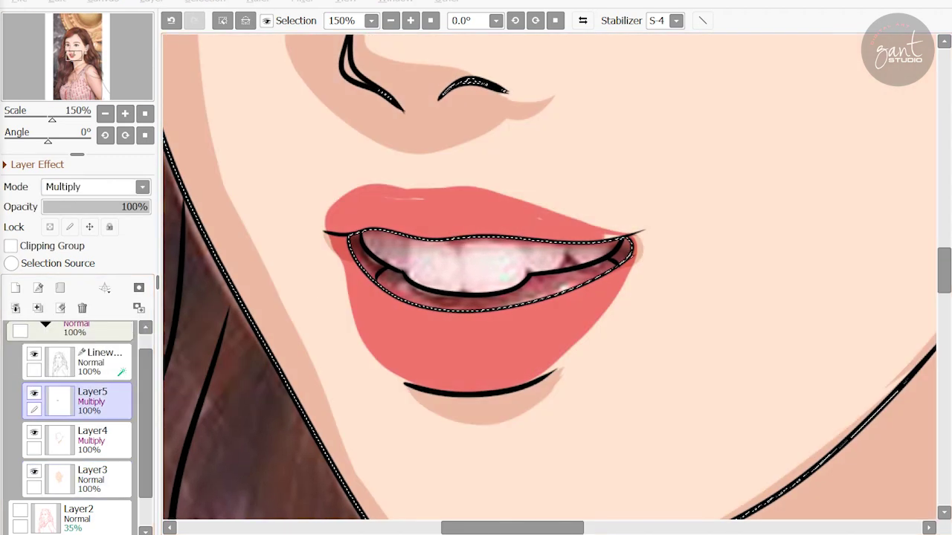
scroll(614, 253, up, 1)
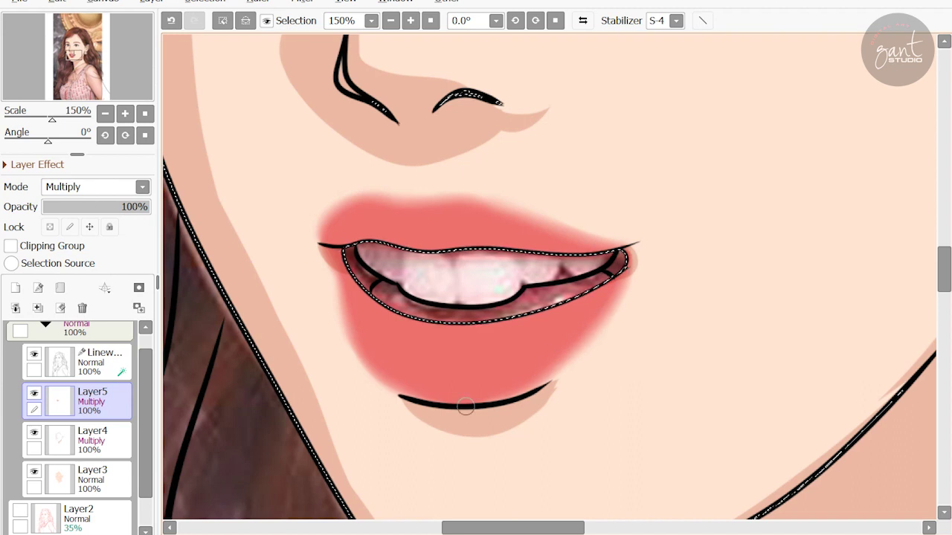
Fill the teeth white on Layer3 and paint a light grey shadow along their upper edge on Layer4.
click(92, 476)
key(ctrl+d)
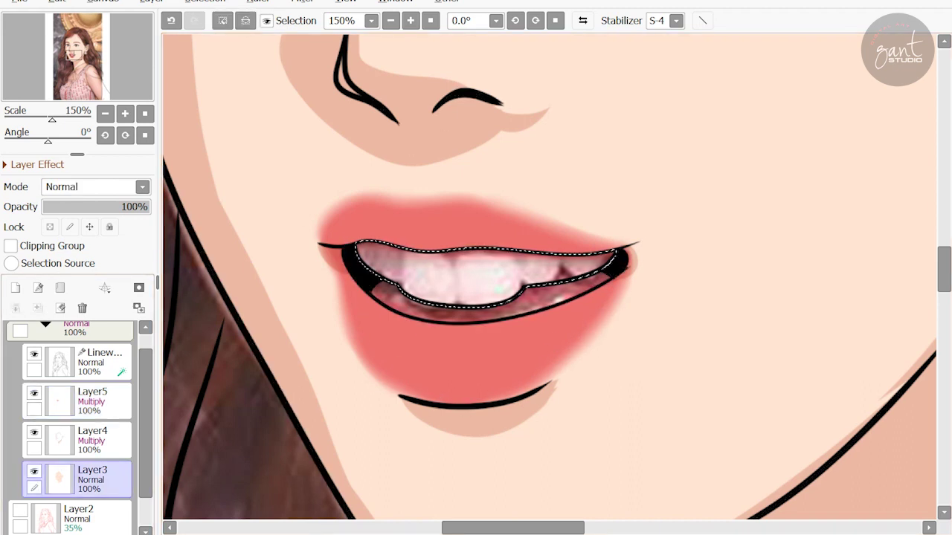
click(92, 439)
click(484, 275)
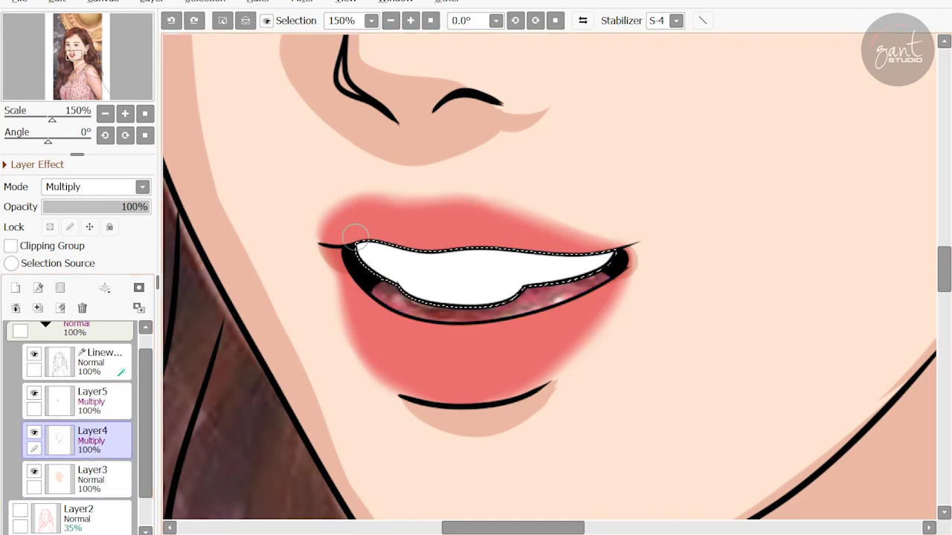
drag(356, 235, 646, 256)
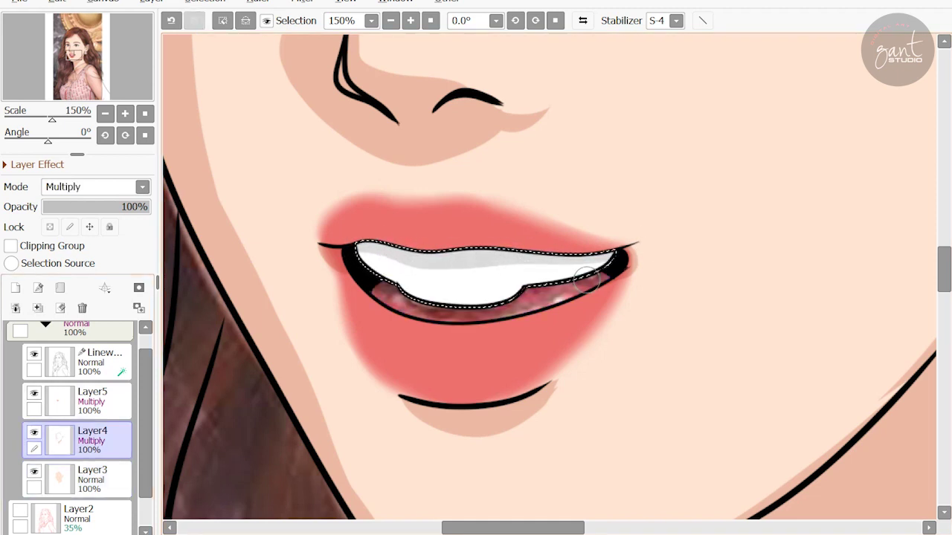
Select the mouth area beneath the teeth and fill it light pink on Layer3.
click(93, 402)
click(461, 304)
click(92, 476)
mouse_move(476, 316)
mouse_down()
mouse_move(416, 301)
mouse_move(580, 286)
mouse_up()
click(92, 402)
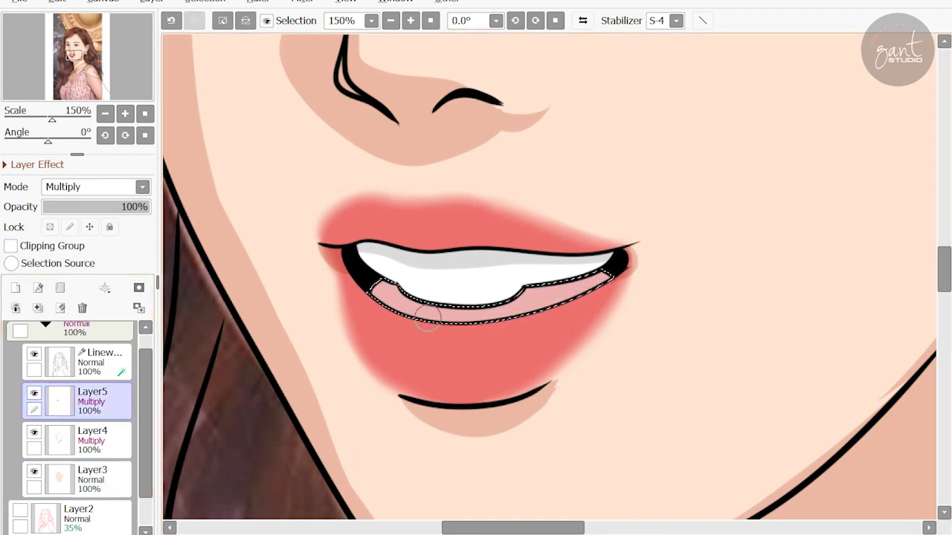
Shade the pink area beneath the teeth on Layer4 and blend the shadow's edge softly.
click(93, 438)
key(ctrl+z)
drag(377, 280, 578, 296)
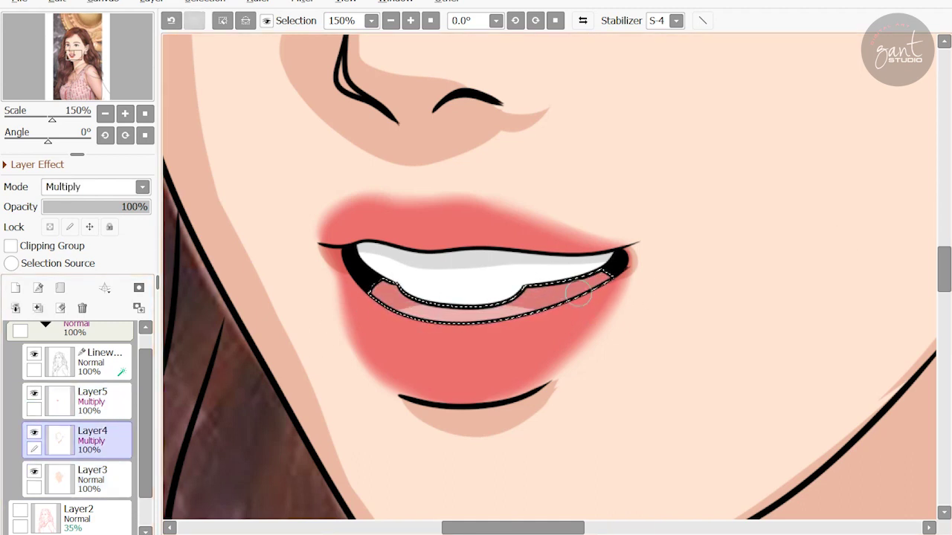
key(ctrl+d)
drag(435, 315, 442, 338)
Add a new layer above the lip colour layer and set its blending mode to Shine.
click(15, 287)
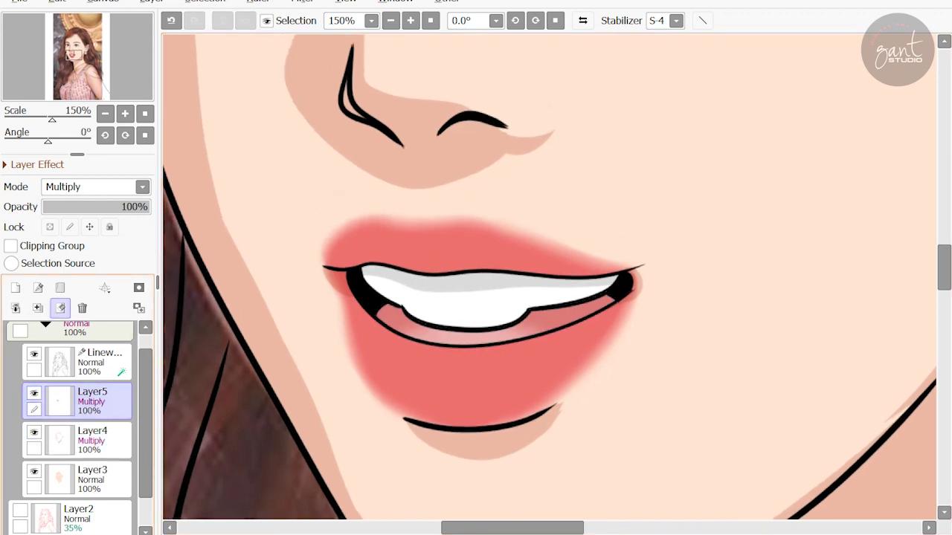
click(96, 187)
click(59, 308)
Hide the reference photo and dab small light highlights across the lower lip on the Shine layer.
scroll(75, 446, down, 2)
click(20, 509)
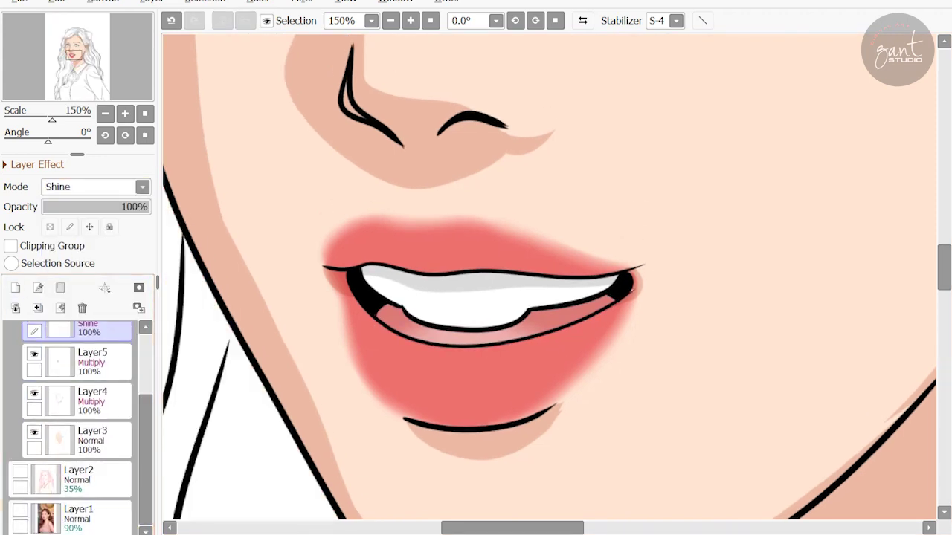
key(ctrl+z)
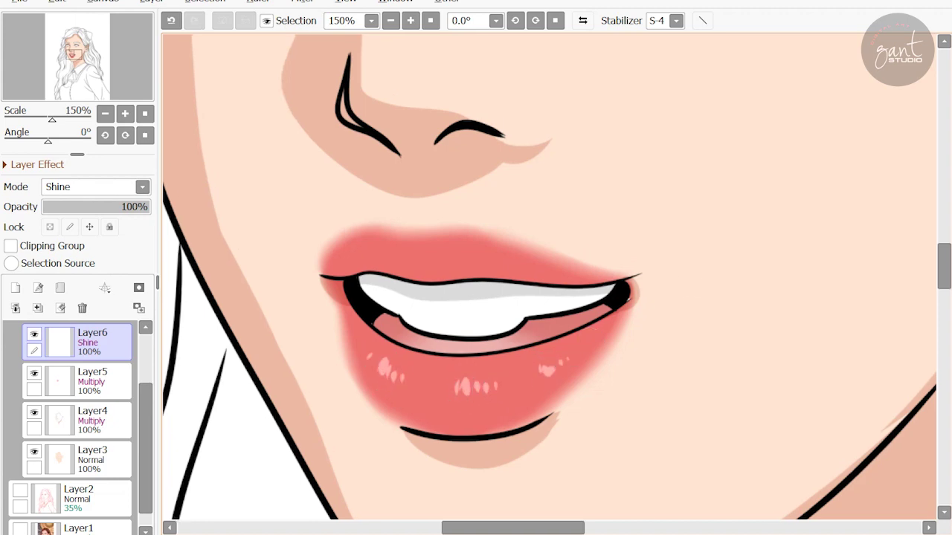
On Layer3, fill both irises brown with a lighter lower part and paint a round black pupil in each.
scroll(544, 368, down, 2)
click(92, 458)
scroll(550, 283, up, 2)
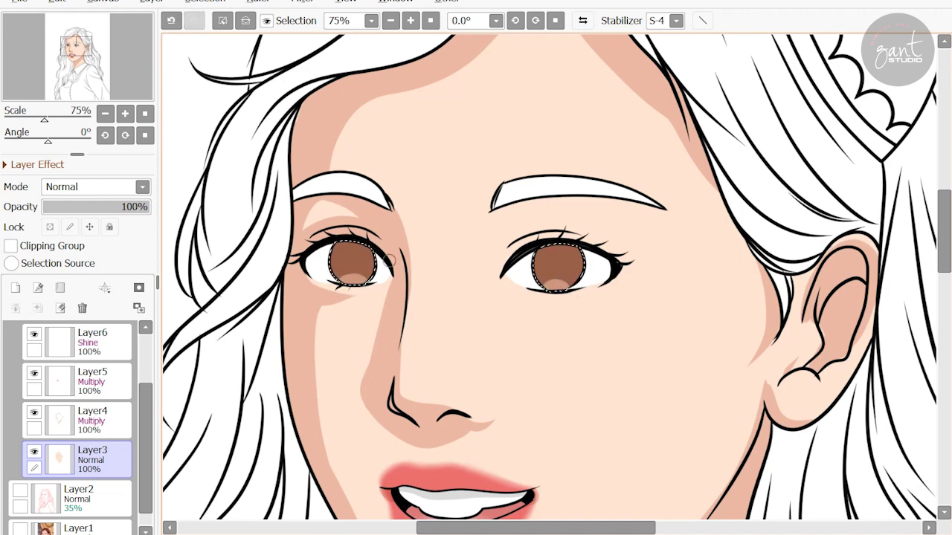
drag(556, 262, 562, 273)
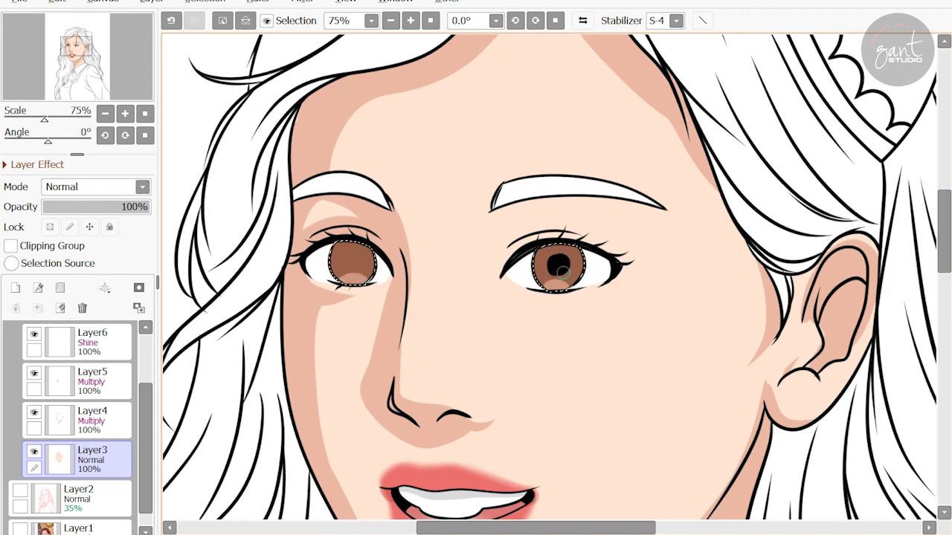
key(ctrl+z)
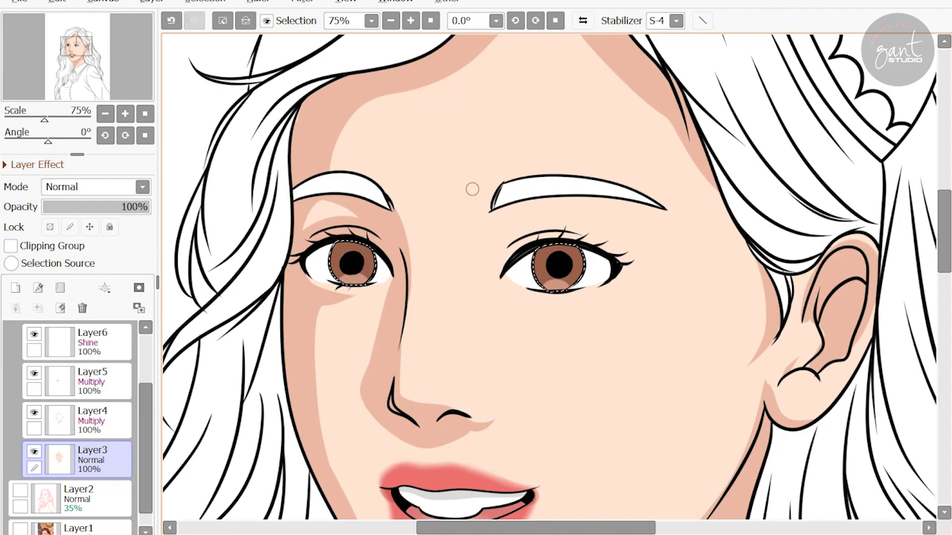
key(ctrl+z)
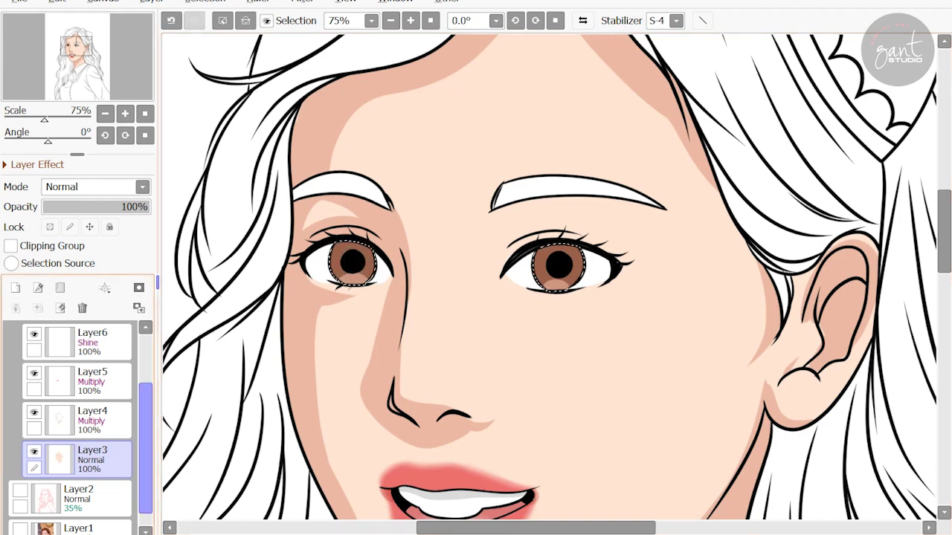
Shade the upper part of both eyes on Layer4 and add white iris highlights on the Shine layer.
click(82, 416)
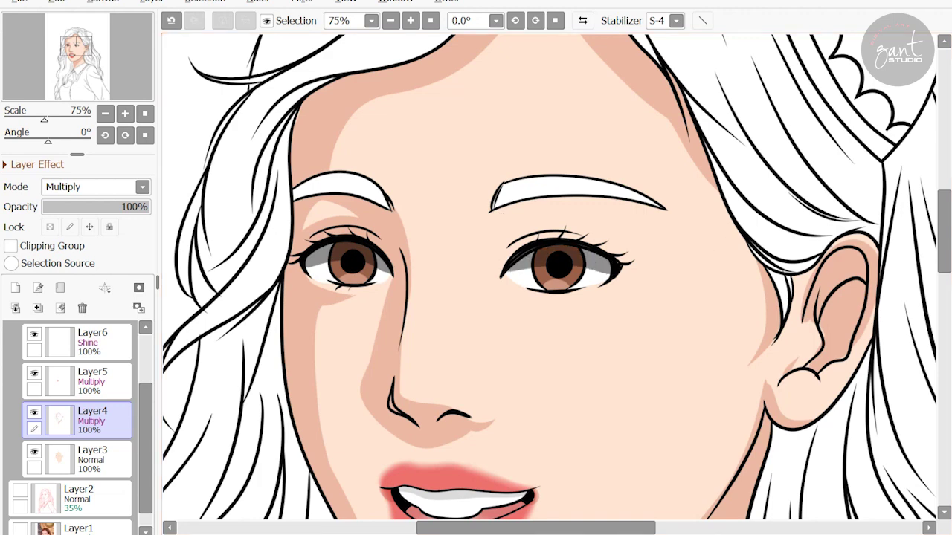
key(Up)
key(Up)
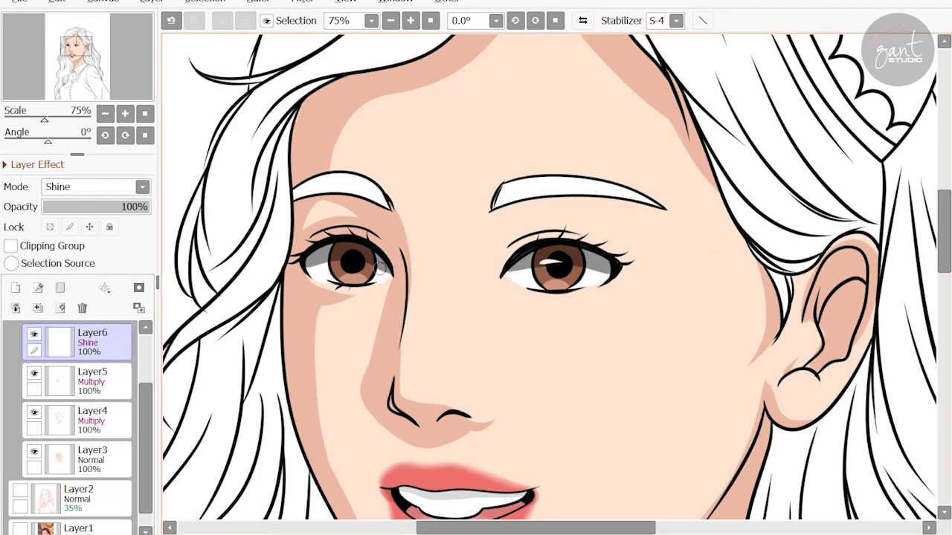
scroll(368, 269, down, 2)
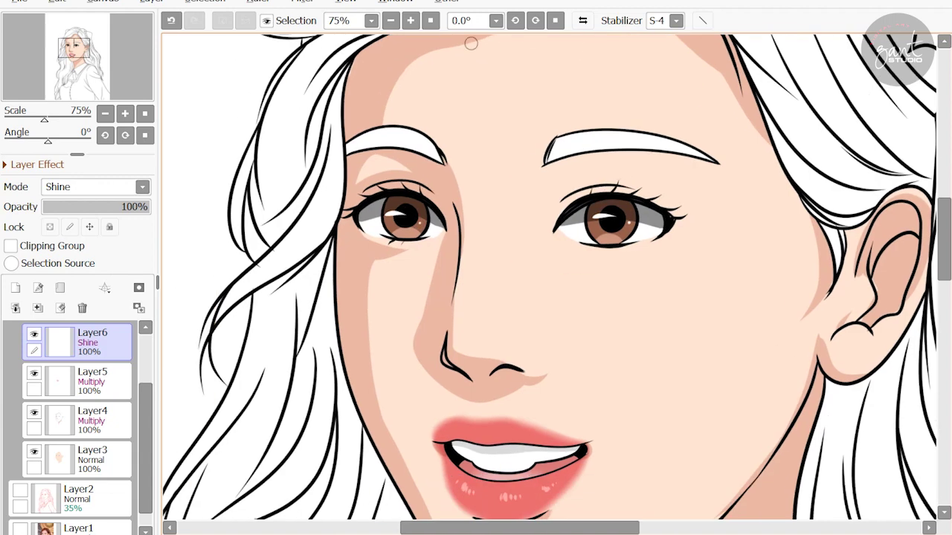
On the Shine layer, paint pale highlights along the nose bridge and just above the upper lip.
scroll(417, 245, up, 2)
key(Down)
key(Up)
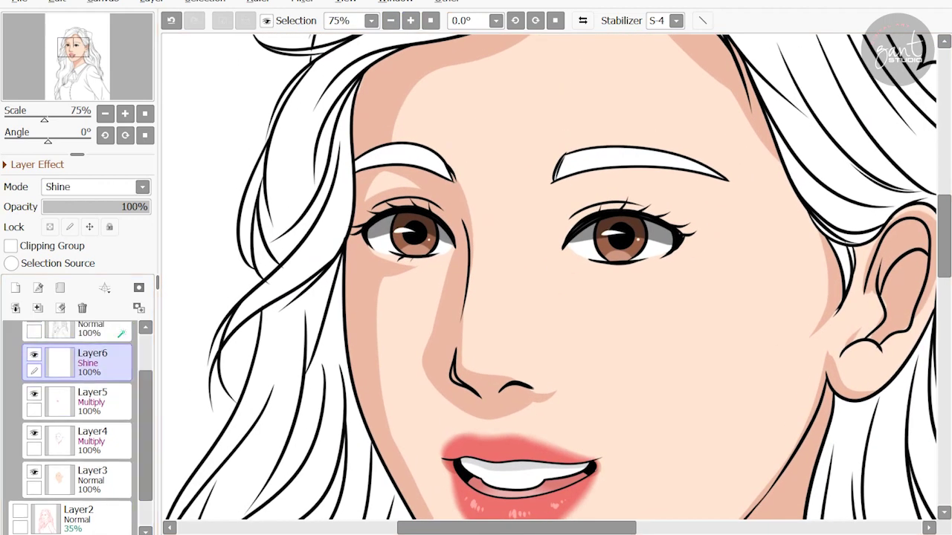
scroll(476, 371, down, 3)
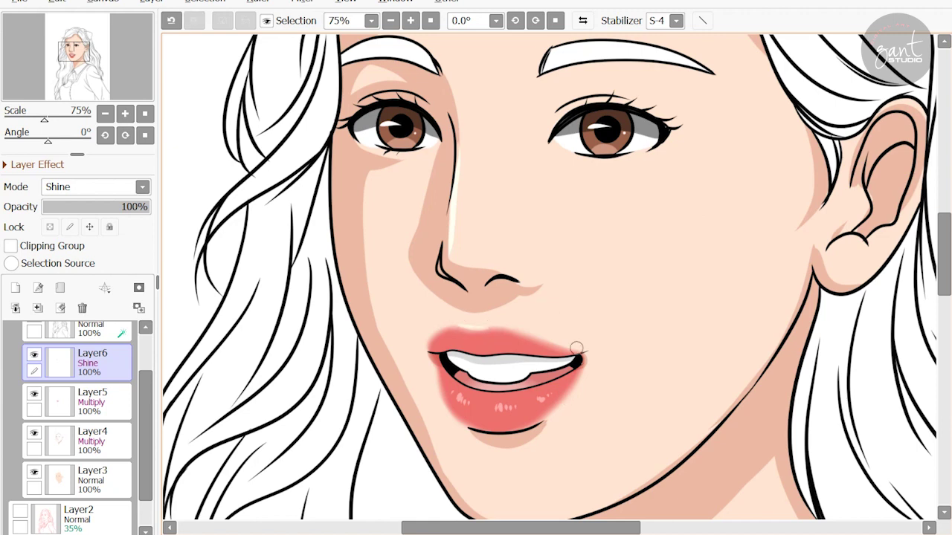
key(ctrl+z)
scroll(600, 351, down, 1)
On Layer3, select the insides of both eyebrows within the black outlines.
key(Down)
key(Down)
key(Down)
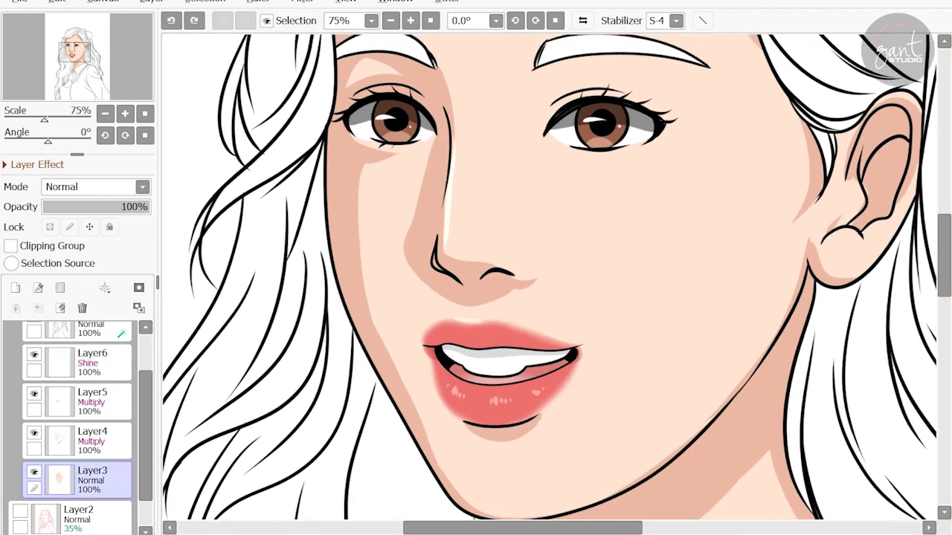
scroll(574, 356, up, 2)
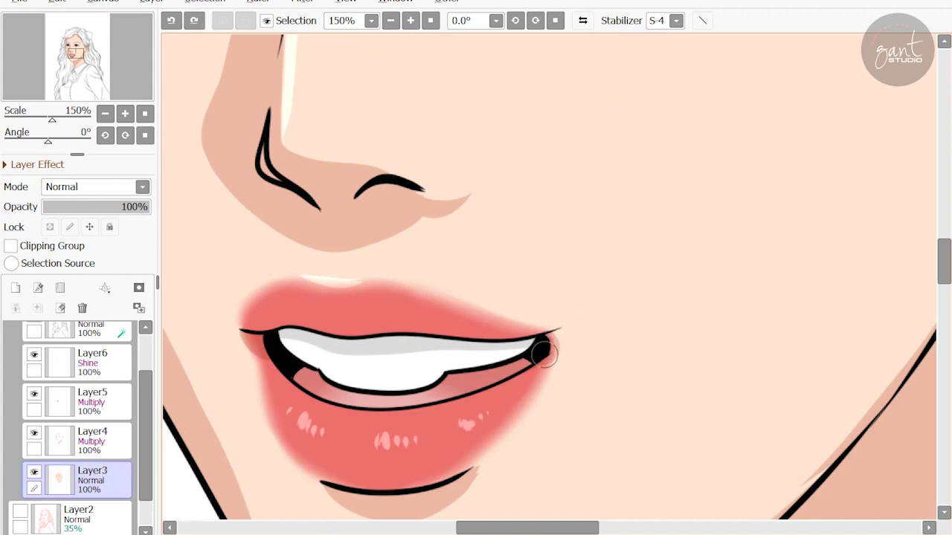
scroll(600, 263, down, 3)
click(337, 183)
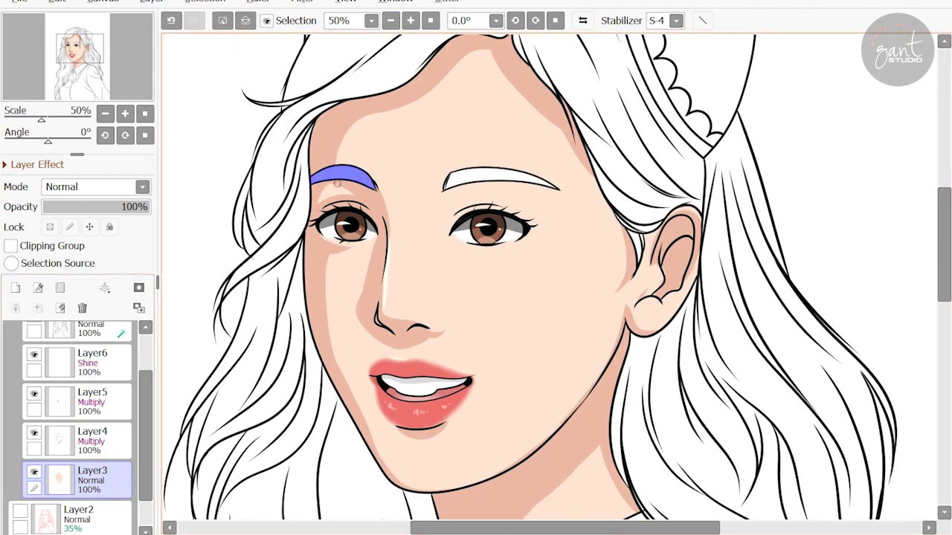
scroll(455, 174, up, 1)
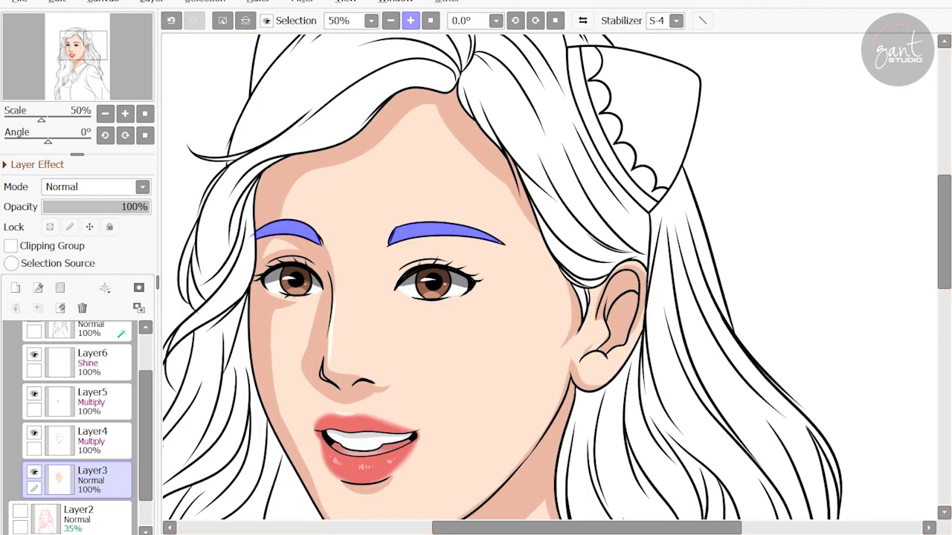
scroll(519, 192, down, 1)
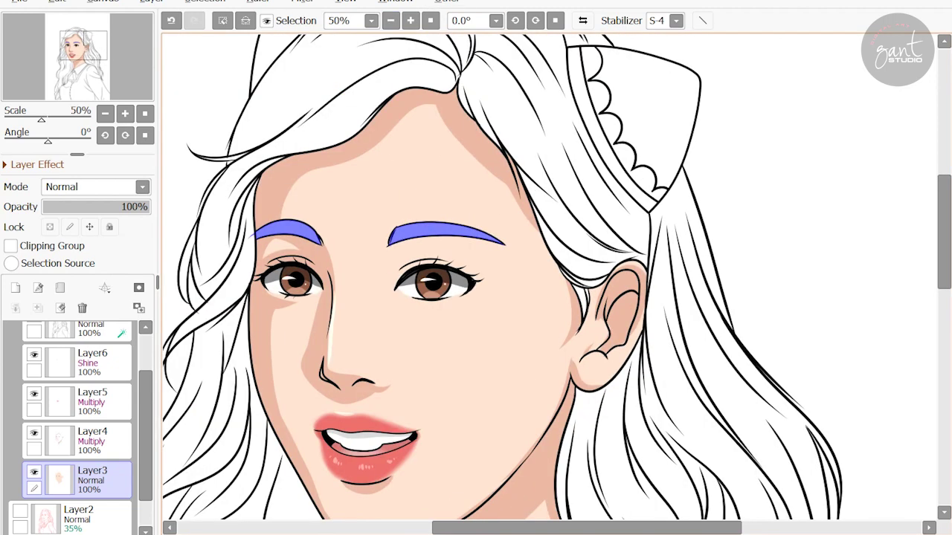
Add the hair on the crown, the strands by the ear and the long locks behind the ear to the selection.
click(409, 134)
scroll(536, 105, down, 1)
scroll(536, 104, right, 2)
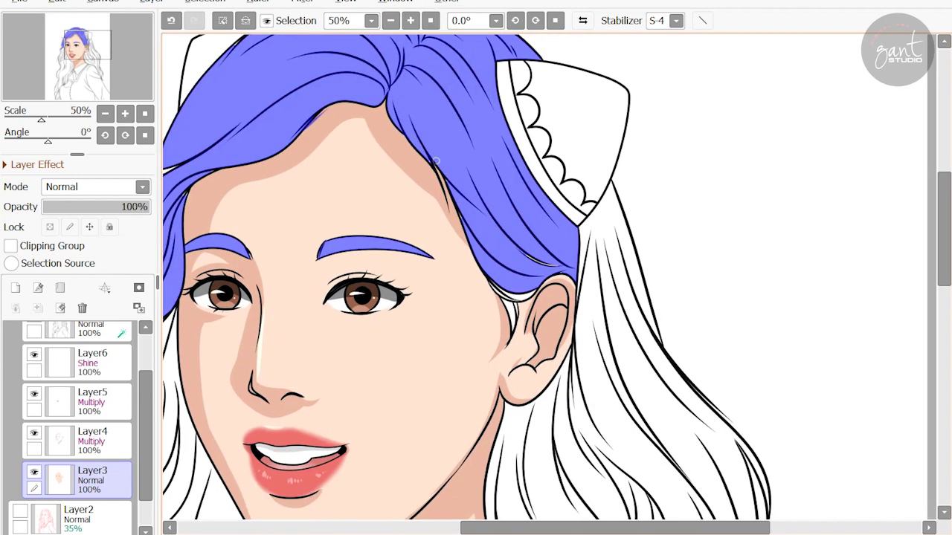
scroll(454, 192, down, 3)
scroll(444, 168, right, 1)
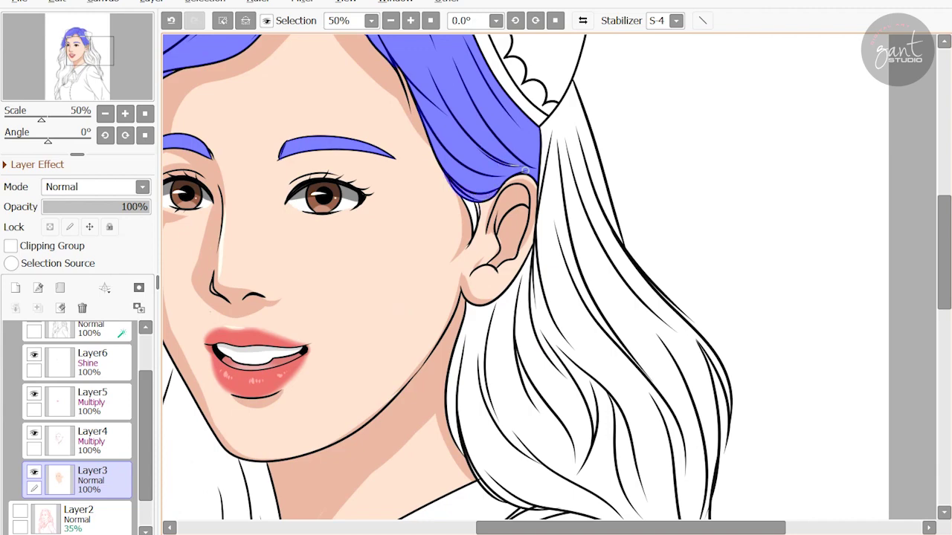
scroll(512, 137, down, 10)
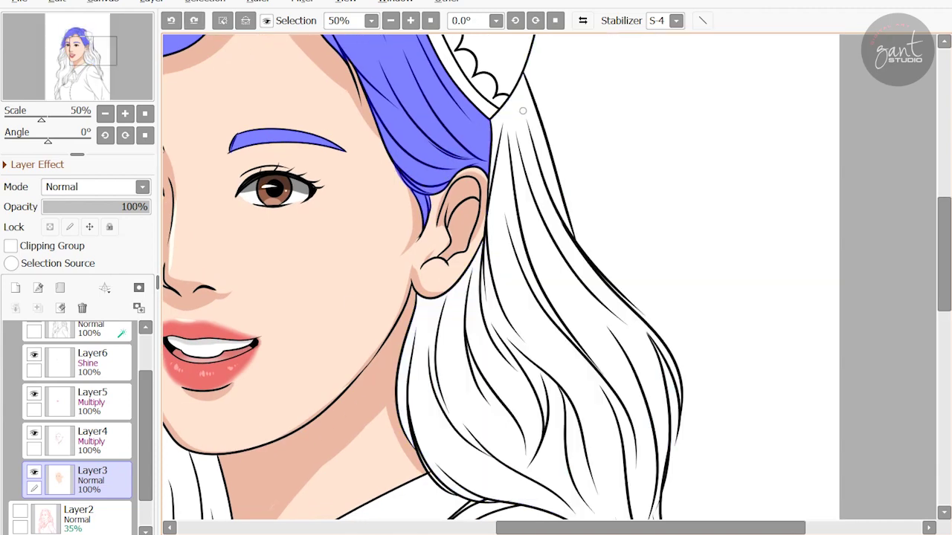
click(540, 273)
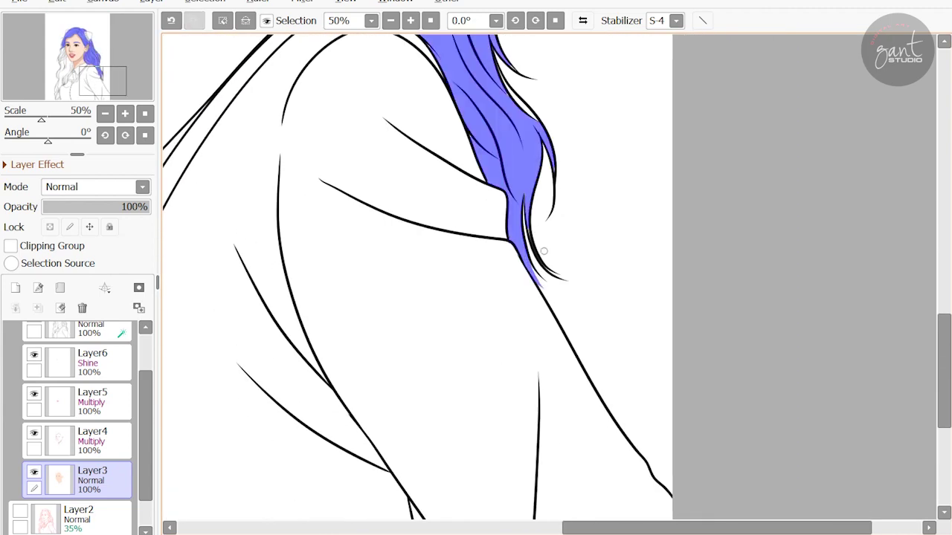
Extend the selection into the thin strand tips and edge gaps of the hair on the ear side.
drag(537, 121, 563, 176)
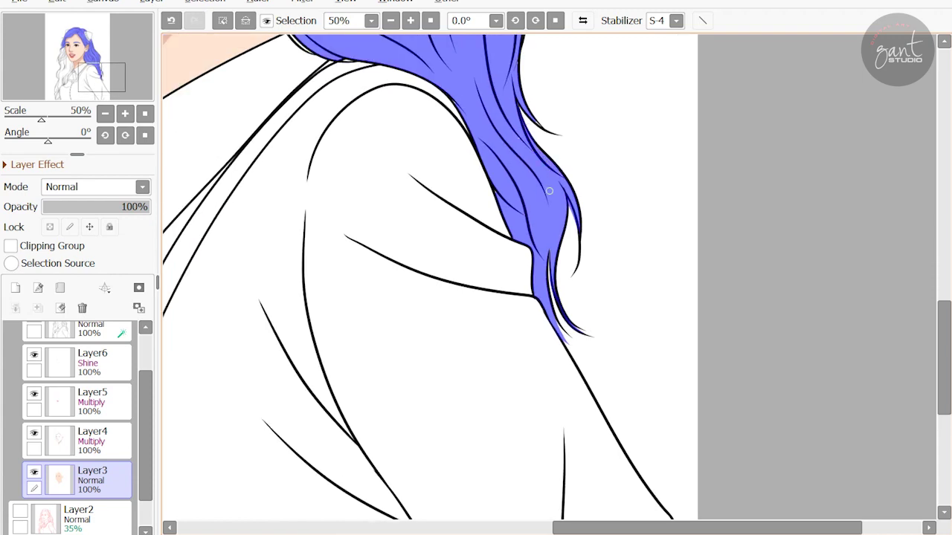
scroll(554, 195, up, 2)
drag(473, 183, 543, 280)
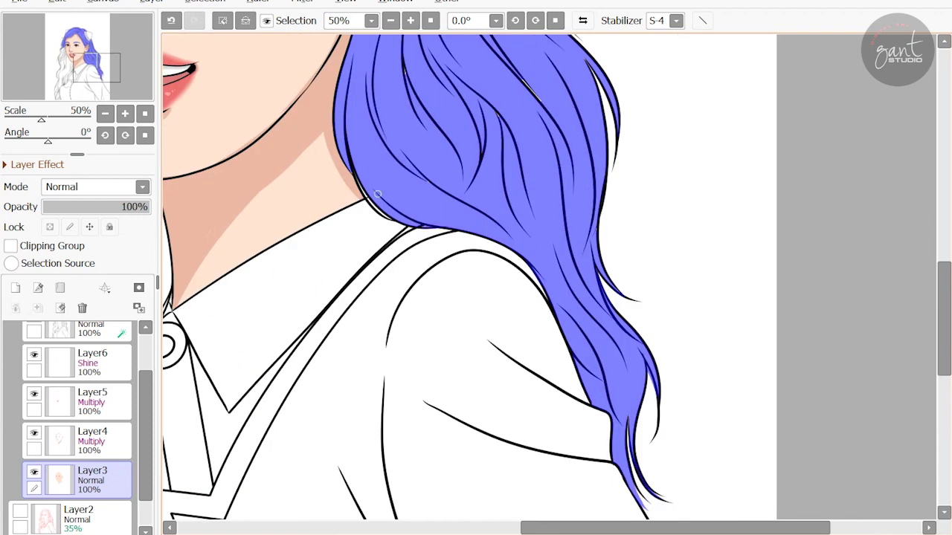
mouse_move(378, 194)
mouse_down()
mouse_move(385, 239)
mouse_move(540, 121)
mouse_move(527, 175)
mouse_move(478, 192)
mouse_up()
drag(379, 43, 446, 207)
drag(428, 256, 452, 243)
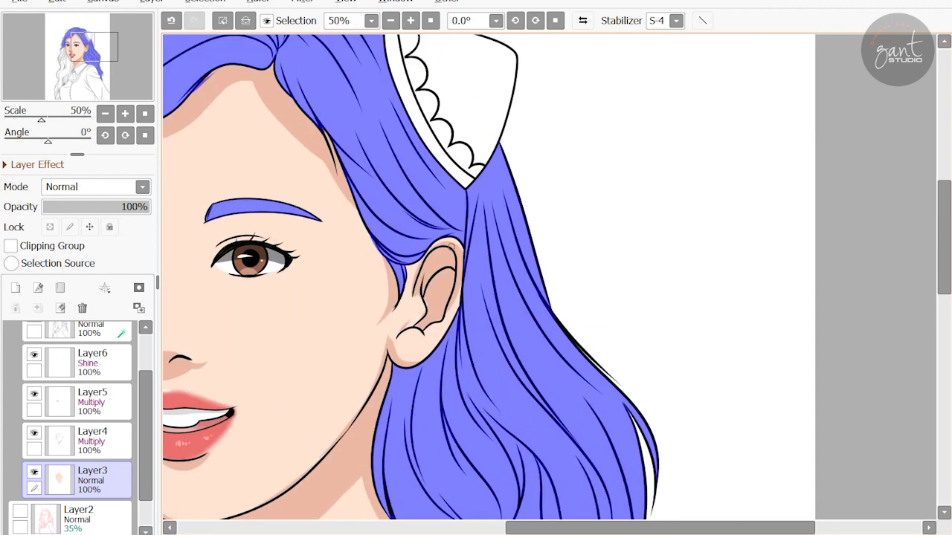
mouse_move(313, 72)
mouse_down()
mouse_move(459, 168)
mouse_move(408, 170)
mouse_move(424, 96)
mouse_up()
drag(479, 78, 526, 12)
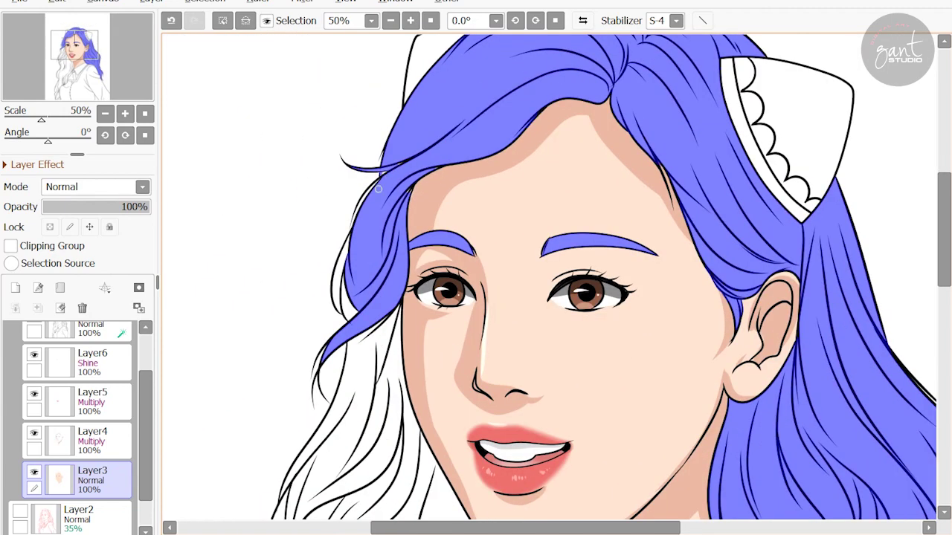
Add the locks on the far side of the face, from the temple down to the chest, to the selection.
mouse_move(414, 177)
mouse_down()
mouse_move(433, 147)
mouse_move(415, 91)
mouse_up()
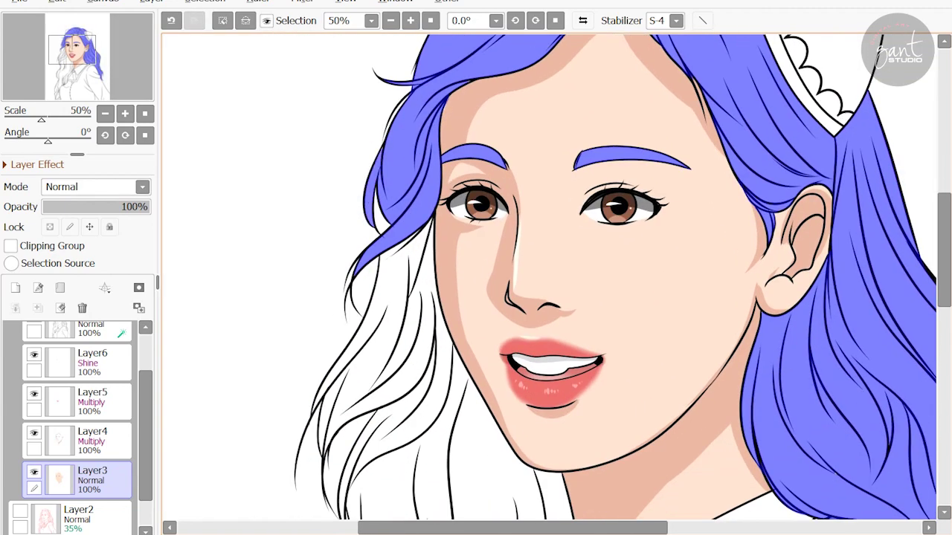
drag(378, 177, 376, 123)
click(387, 143)
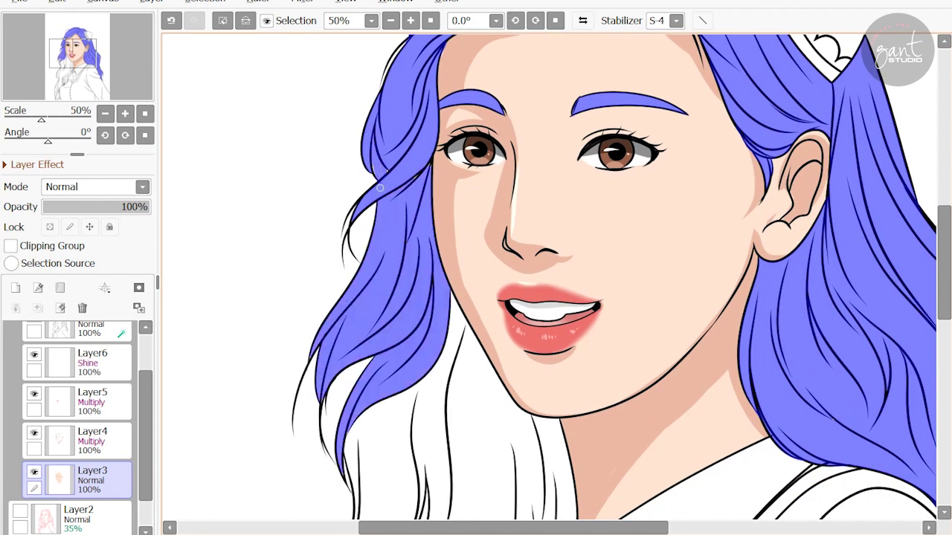
drag(429, 189, 423, 81)
drag(416, 223, 406, 187)
click(376, 334)
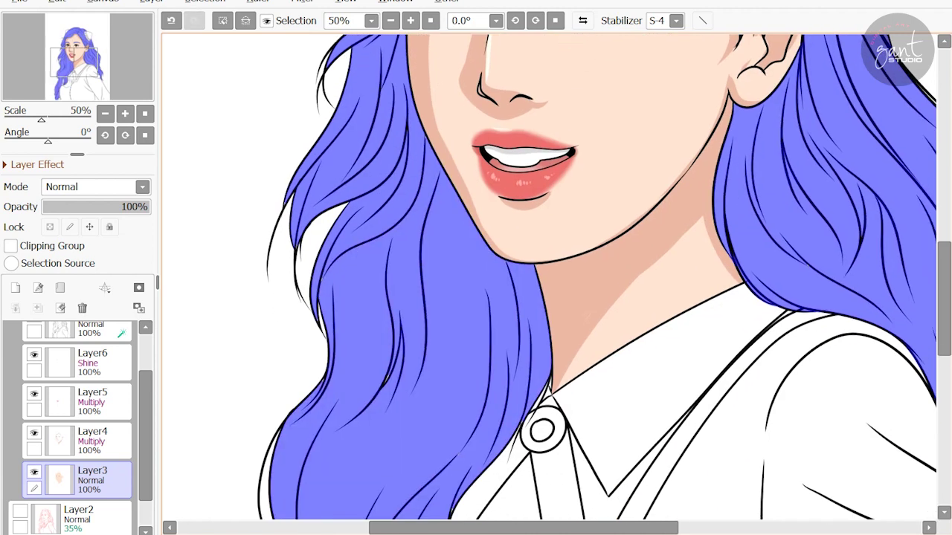
Complete the selection down to the lower hair ends and fill the hair and eyebrows with reddish brown on Layer3.
drag(319, 284, 270, 243)
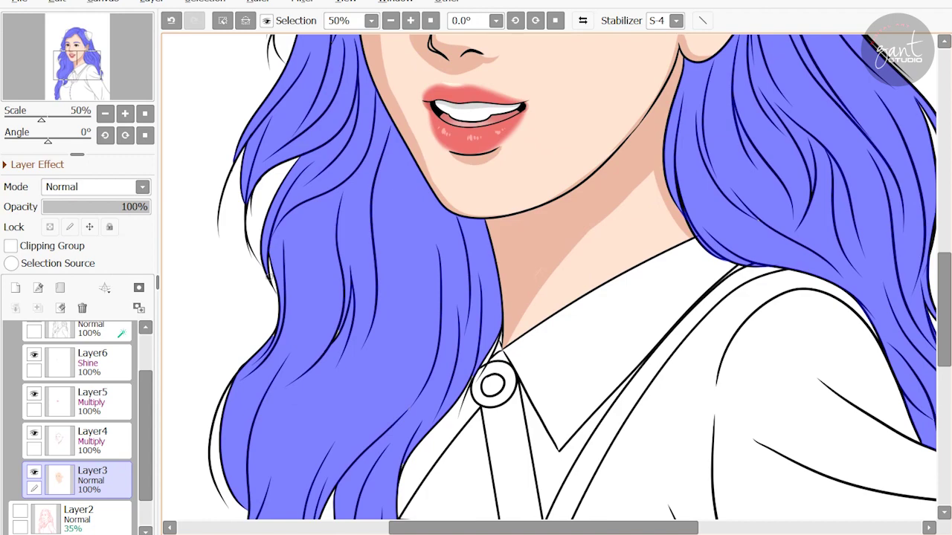
drag(348, 313, 327, 247)
drag(471, 320, 451, 205)
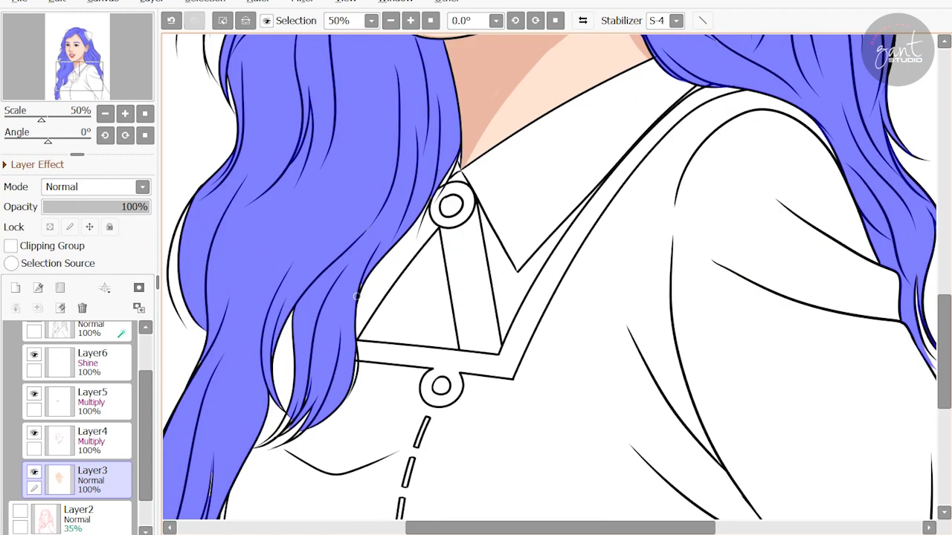
drag(348, 352, 394, 215)
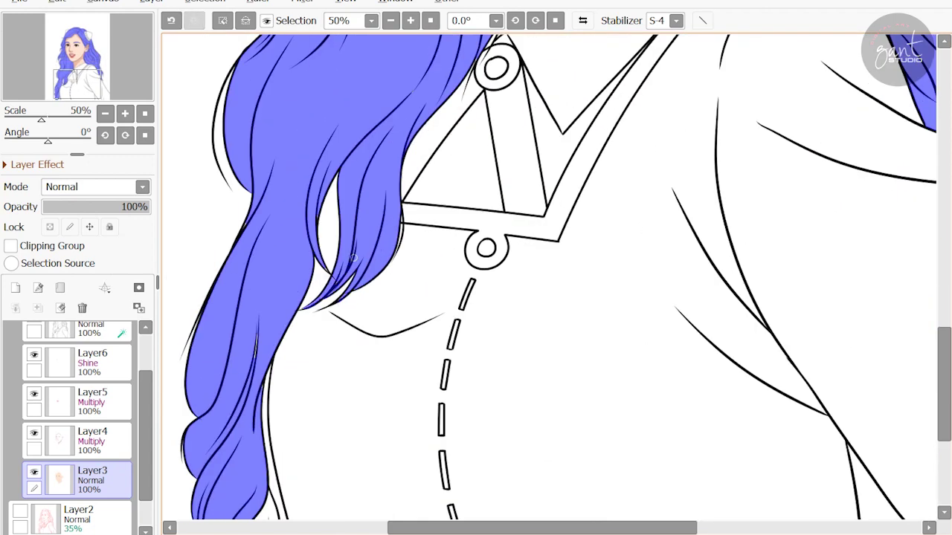
drag(317, 228, 392, 160)
drag(327, 245, 340, 194)
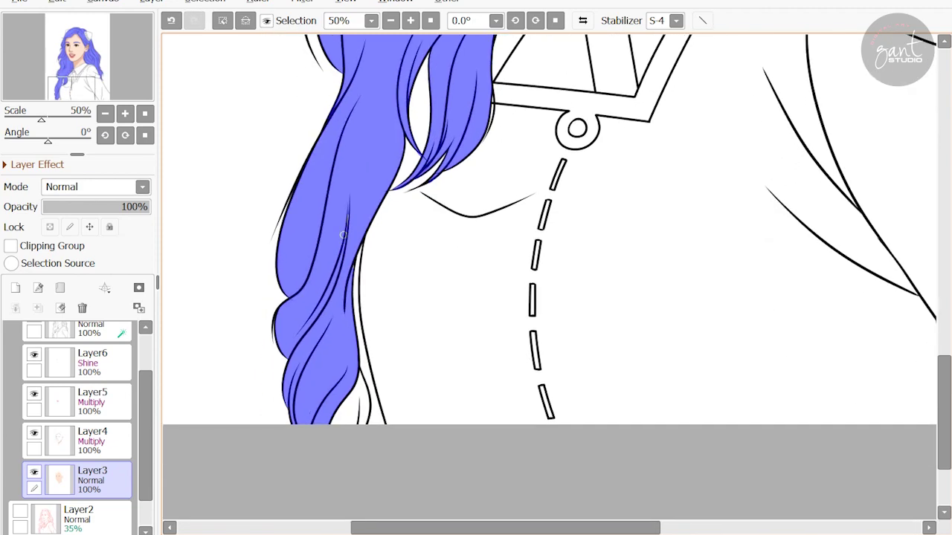
drag(363, 287, 362, 205)
scroll(349, 261, down, 2)
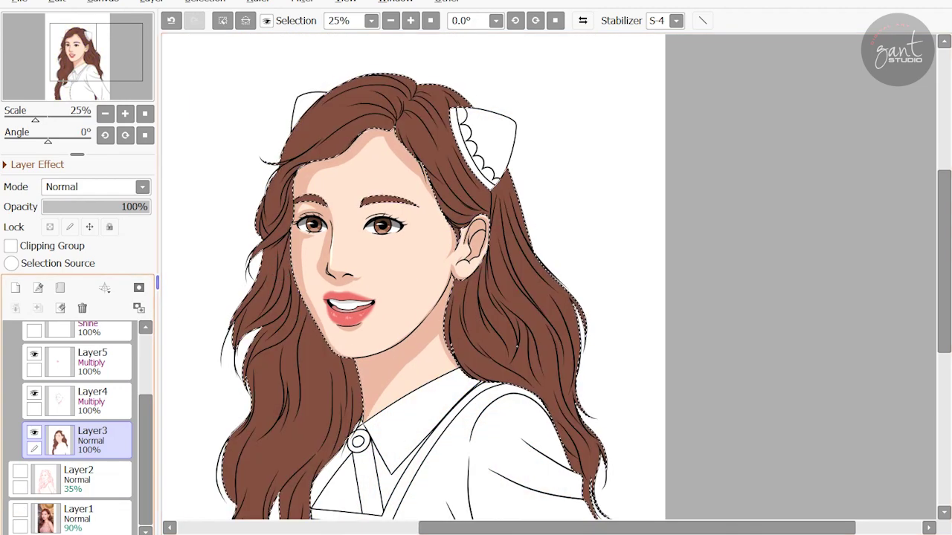
On the Multiply layer Layer4, paint darker shading over the locks beside the temple and cheek on the far side.
click(92, 394)
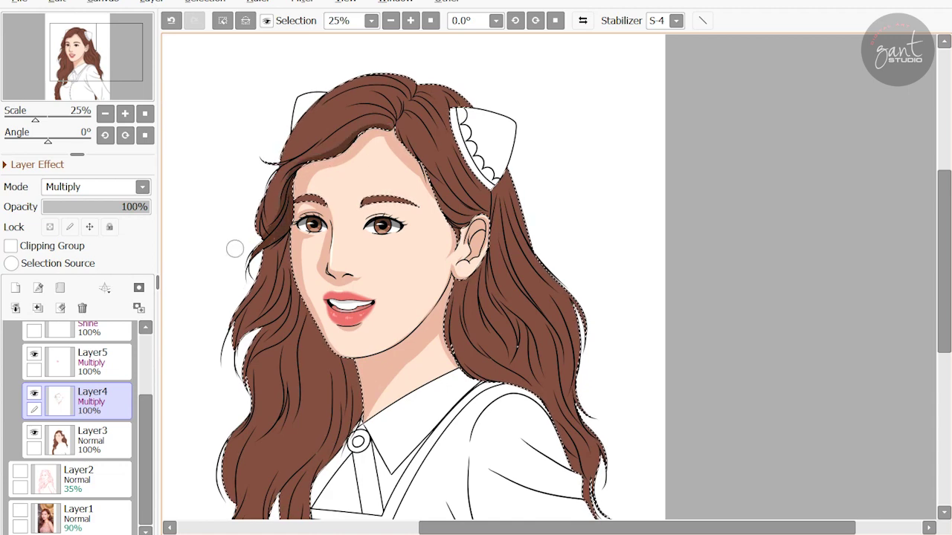
drag(337, 192, 357, 161)
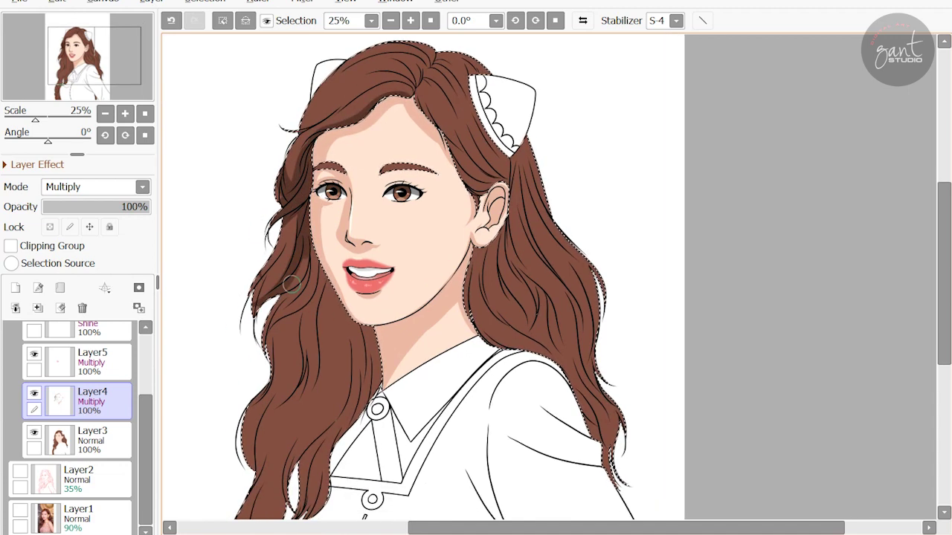
scroll(313, 238, down, 1)
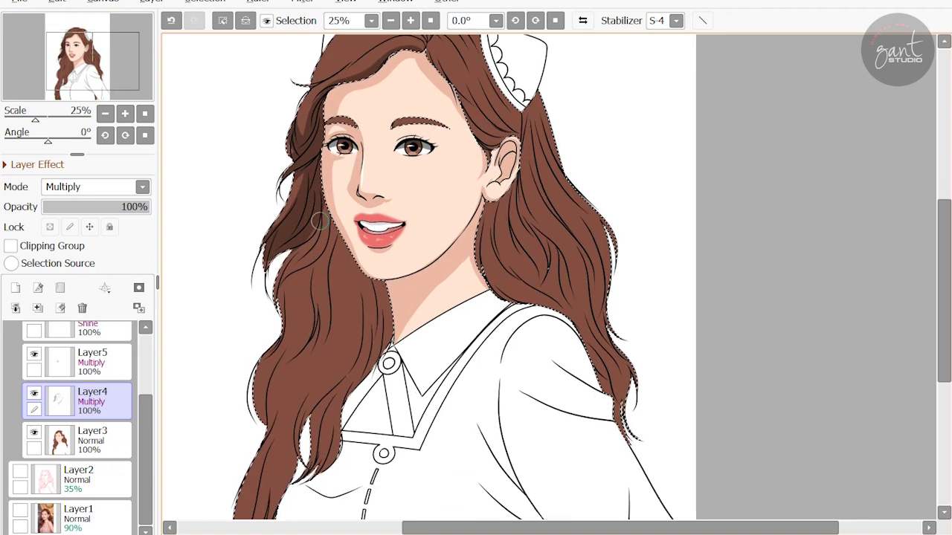
scroll(342, 197, down, 2)
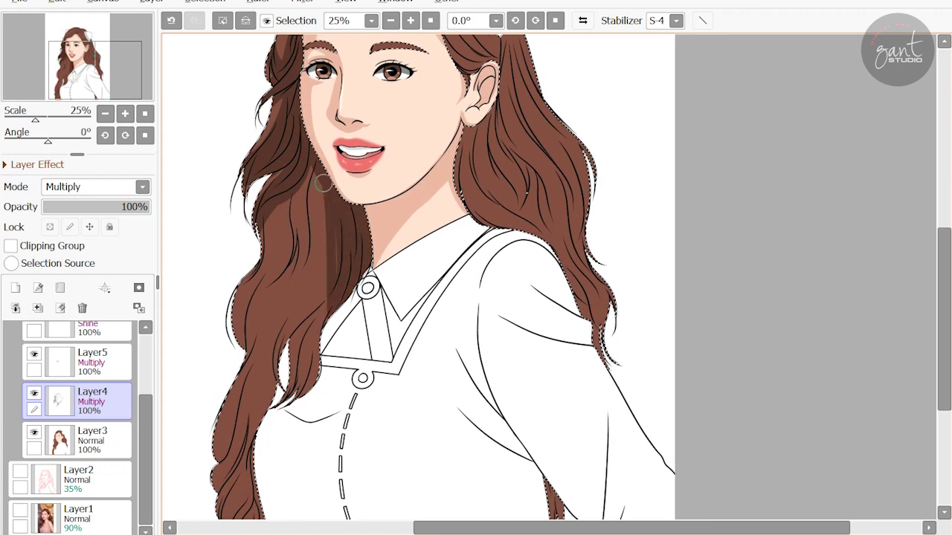
scroll(323, 184, up, 1)
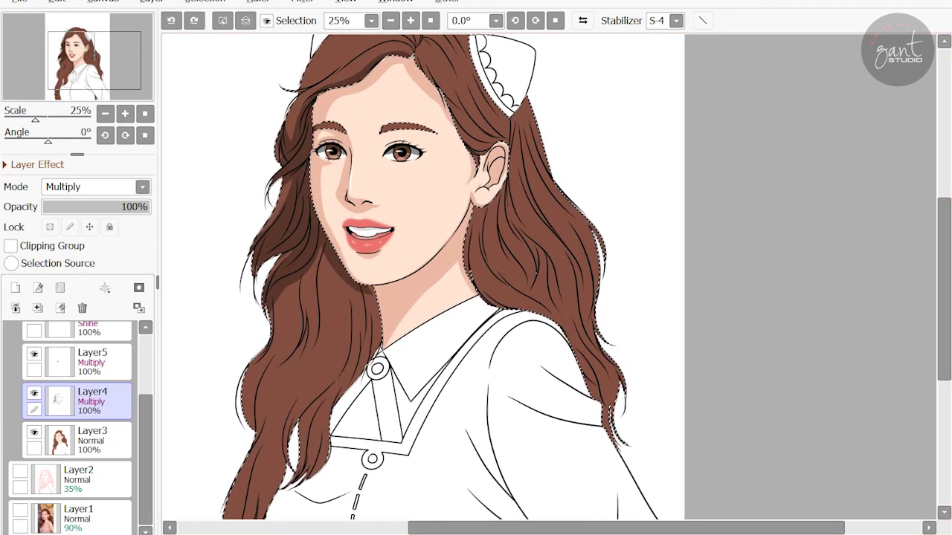
drag(370, 266, 385, 235)
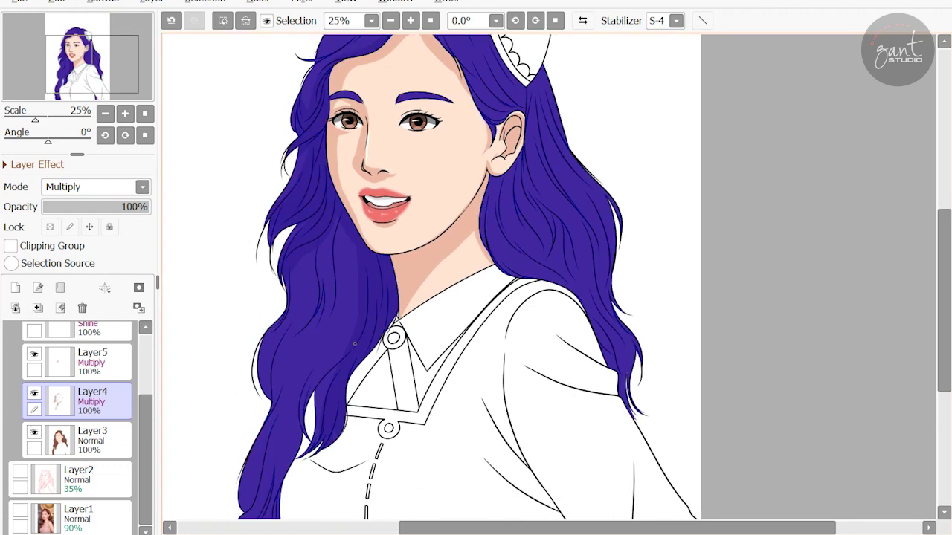
Redo the shading below the far cheek and continue it down the long lock to the canvas edge.
mouse_move(367, 339)
mouse_down()
mouse_move(373, 286)
mouse_move(342, 324)
mouse_up()
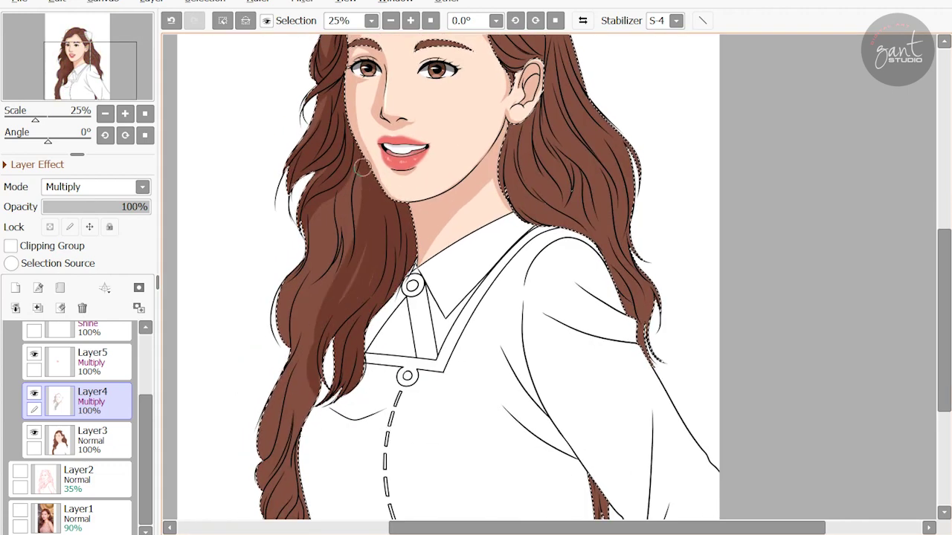
key(ctrl+z)
drag(367, 206, 374, 275)
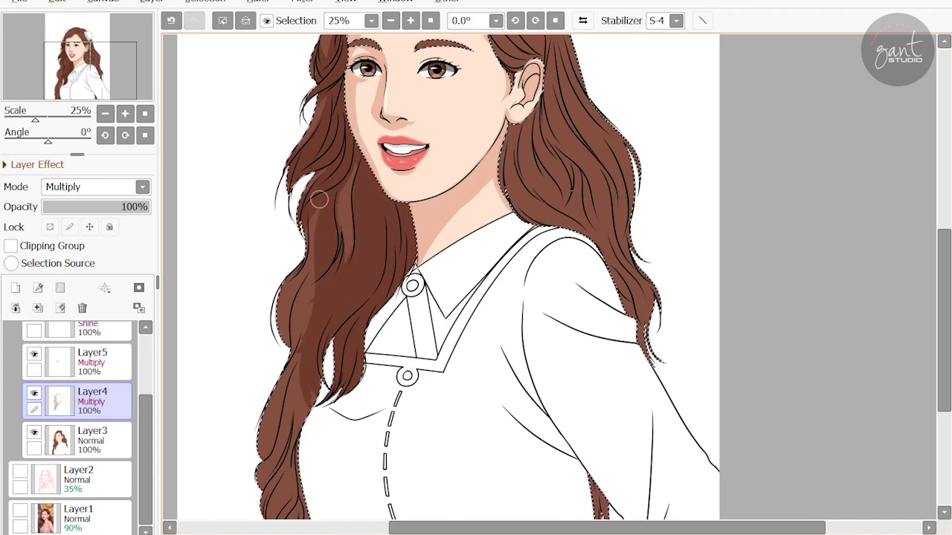
scroll(313, 319, down, 2)
scroll(320, 372, down, 2)
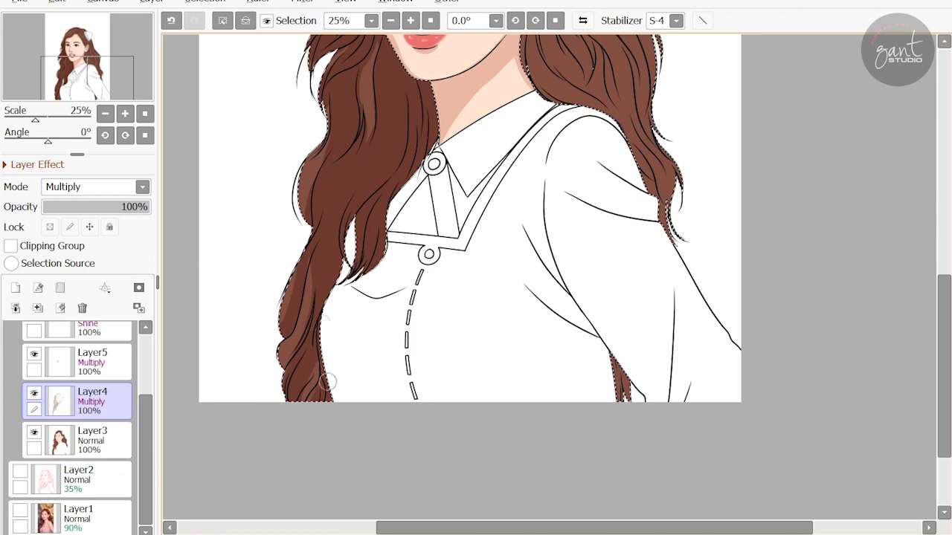
Paint darker Multiply shading along the strands of the crown and the swept fringe.
scroll(365, 240, up, 5)
scroll(413, 149, up, 4)
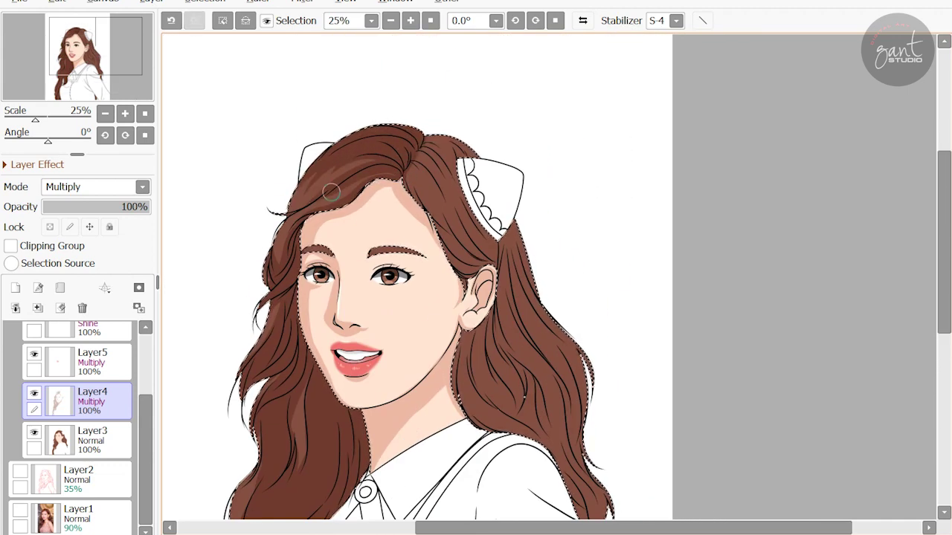
scroll(394, 231, right, 1)
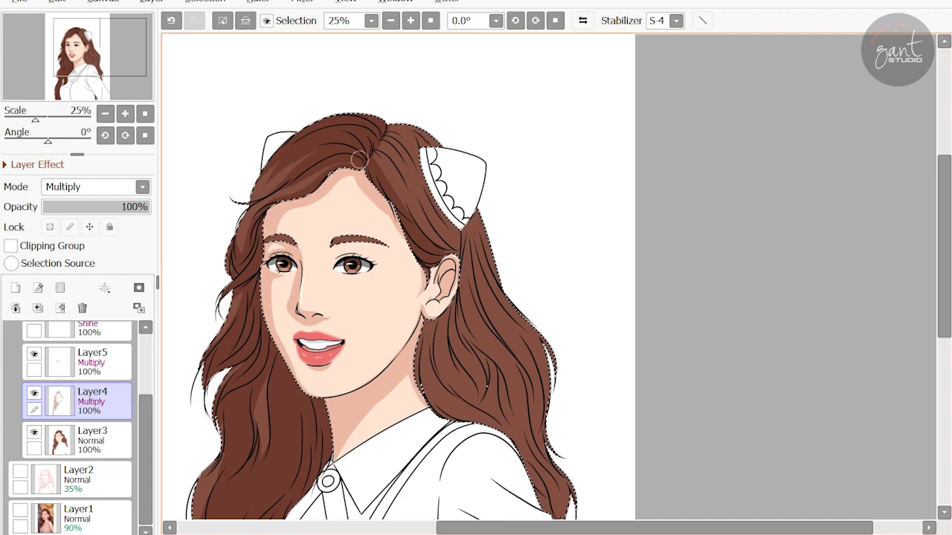
Shade the long locks below and behind the ear on Layer4, from the hair bow down to the shoulder.
scroll(452, 179, down, 4)
scroll(451, 179, right, 1)
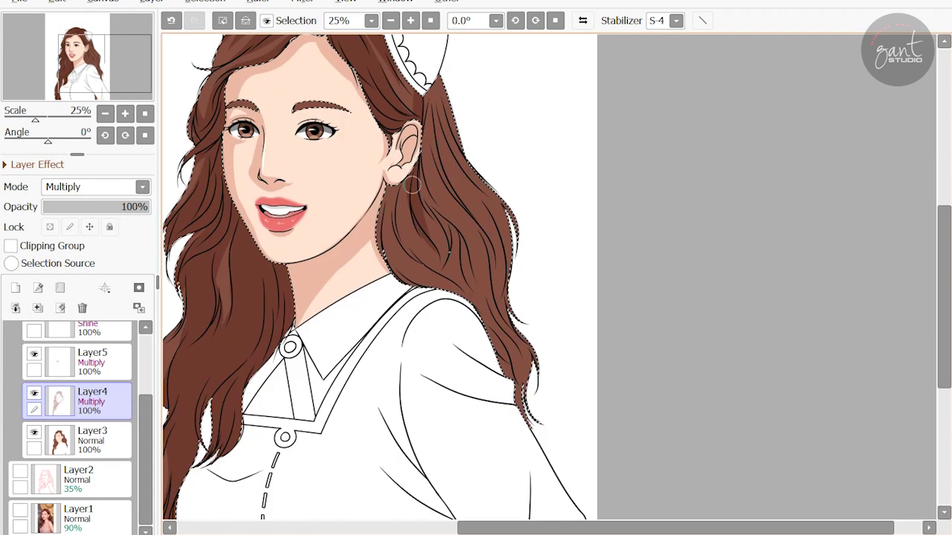
drag(432, 224, 484, 357)
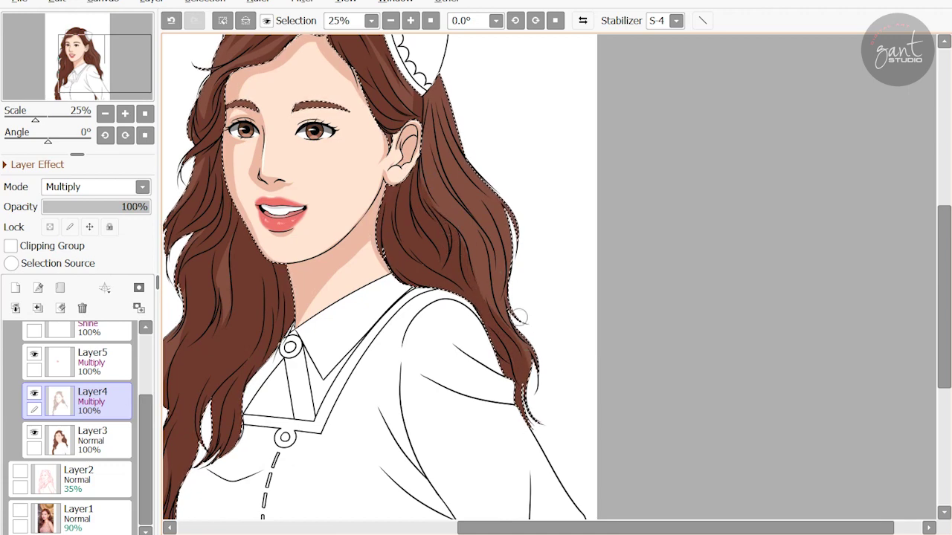
drag(467, 216, 434, 80)
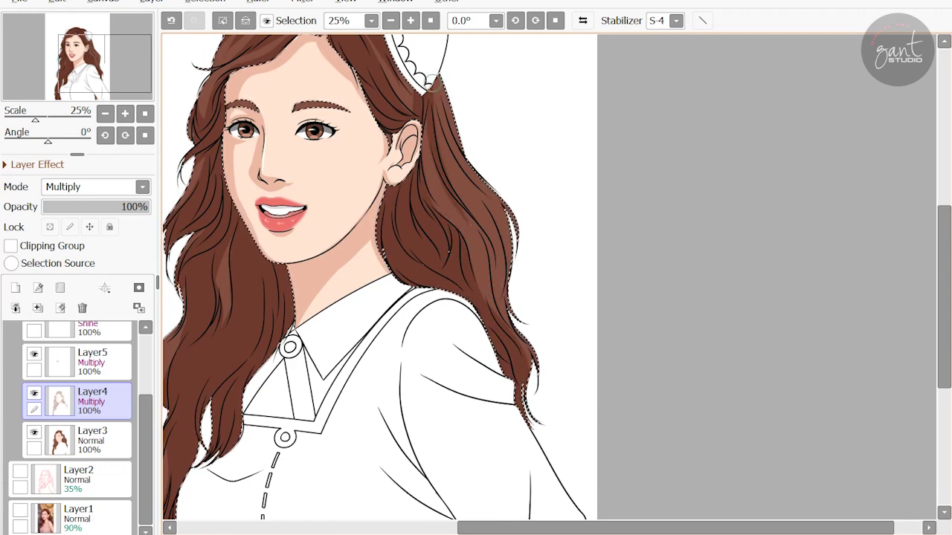
On the Shine layer Layer6, paint light highlights along the long locks, side waves and fringe on the far side.
click(82, 362)
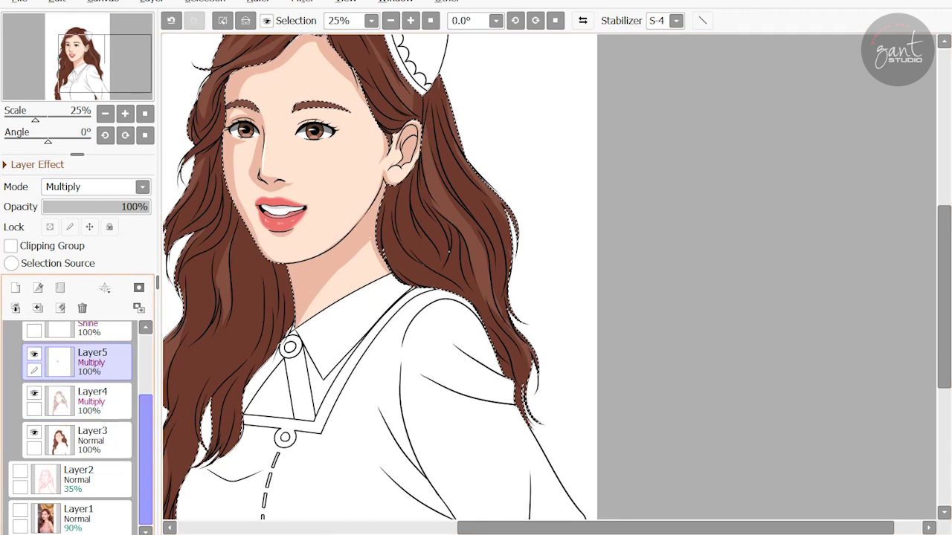
click(82, 331)
drag(176, 331, 250, 266)
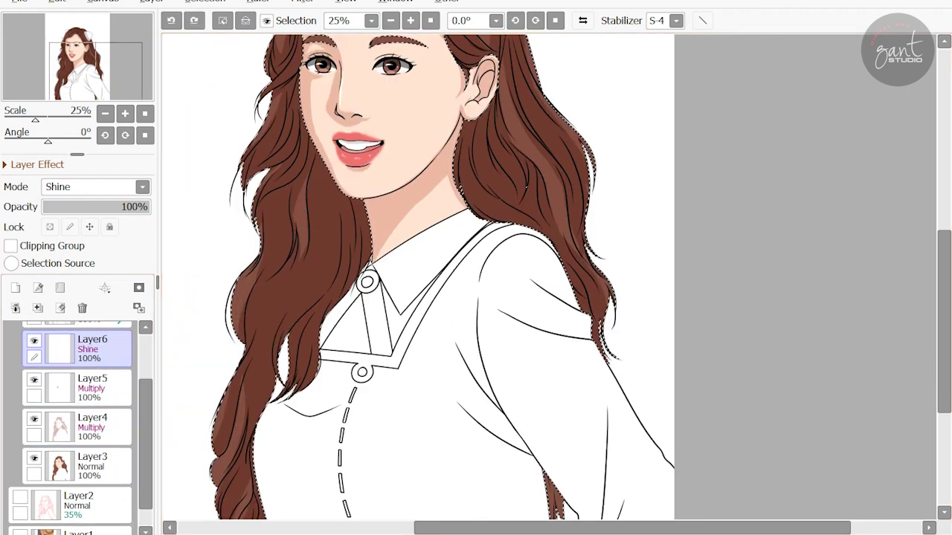
mouse_move(248, 313)
mouse_down()
mouse_move(237, 286)
mouse_move(255, 293)
mouse_up()
mouse_move(300, 340)
mouse_down()
mouse_move(365, 243)
mouse_move(365, 182)
mouse_move(326, 374)
mouse_up()
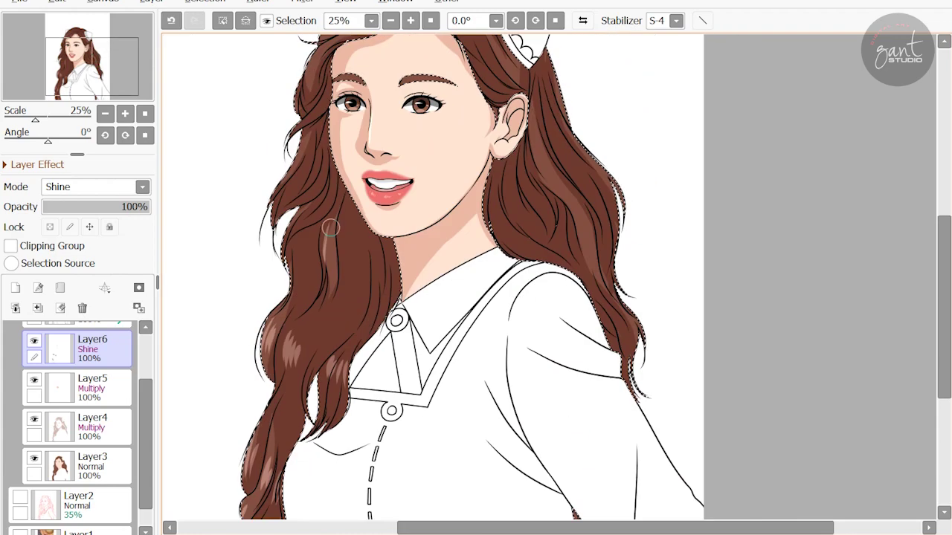
drag(335, 223, 311, 270)
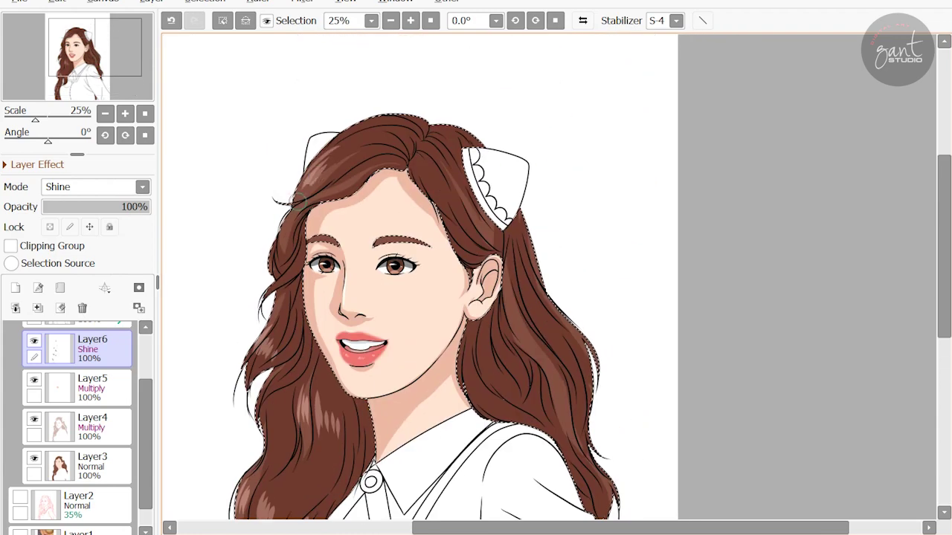
Paint Shine highlights over the crown by the hair bow and the long locks below the ear, and clear the selection.
drag(479, 93, 408, 57)
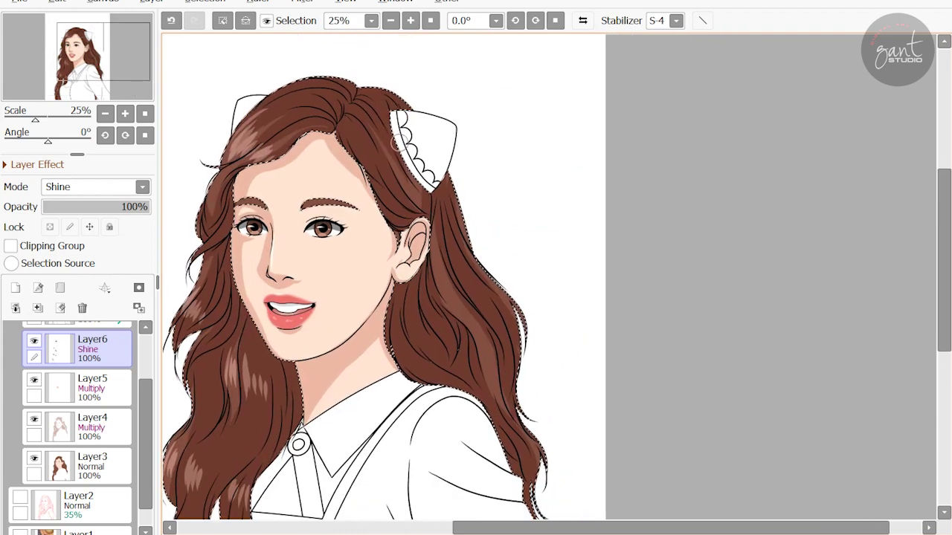
drag(374, 166, 331, 50)
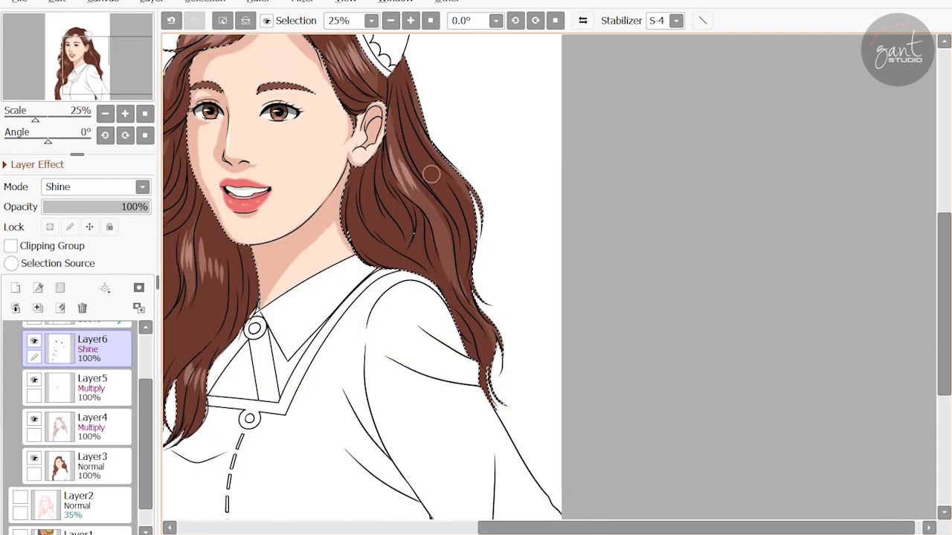
drag(432, 172, 441, 61)
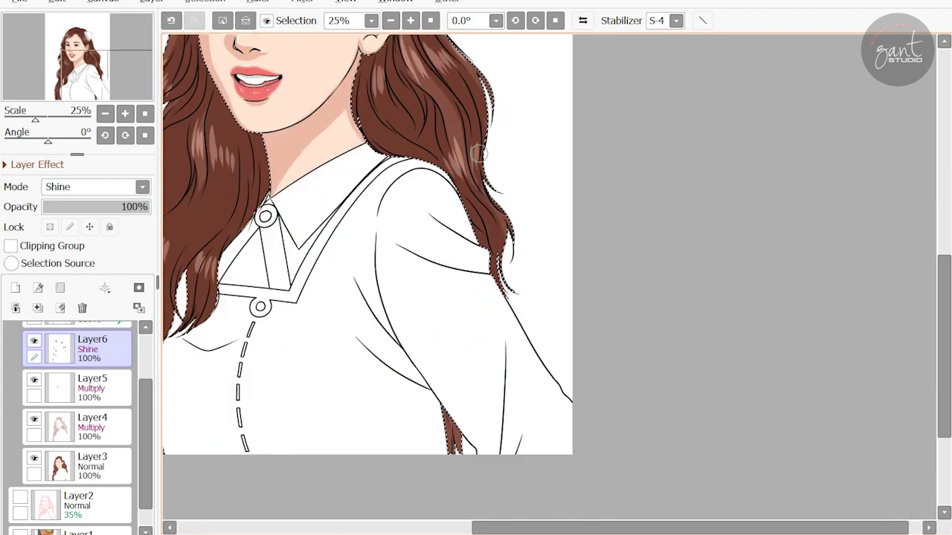
drag(451, 143, 542, 418)
scroll(400, 123, up, 5)
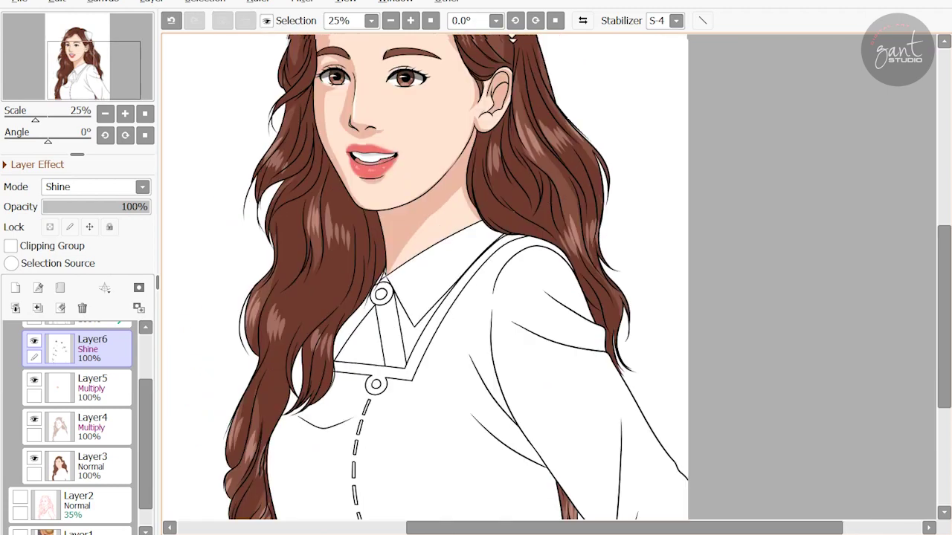
Fill the hair bows dark brown with yellow scalloped trim on Layer7, and add Multiply shading on Layer5.
scroll(395, 131, down, 3)
scroll(417, 145, up, 1)
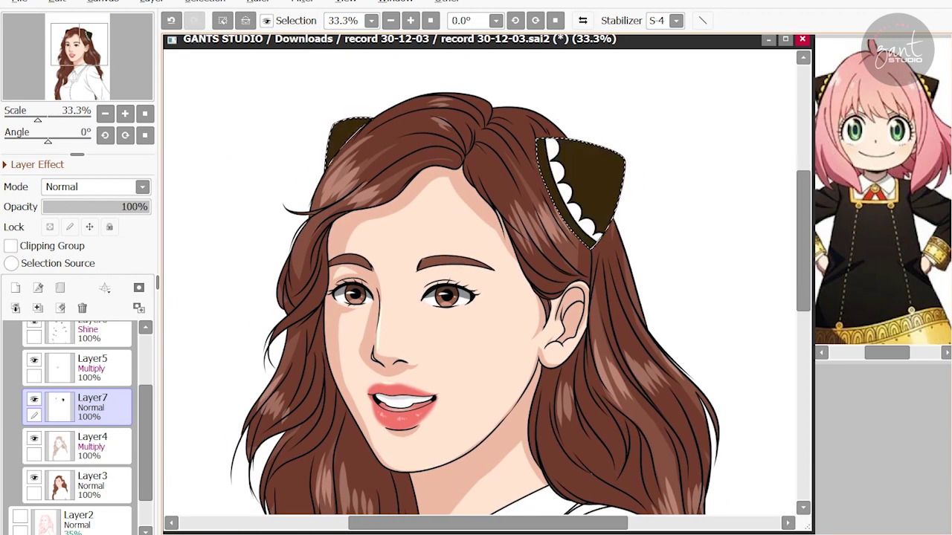
click(92, 368)
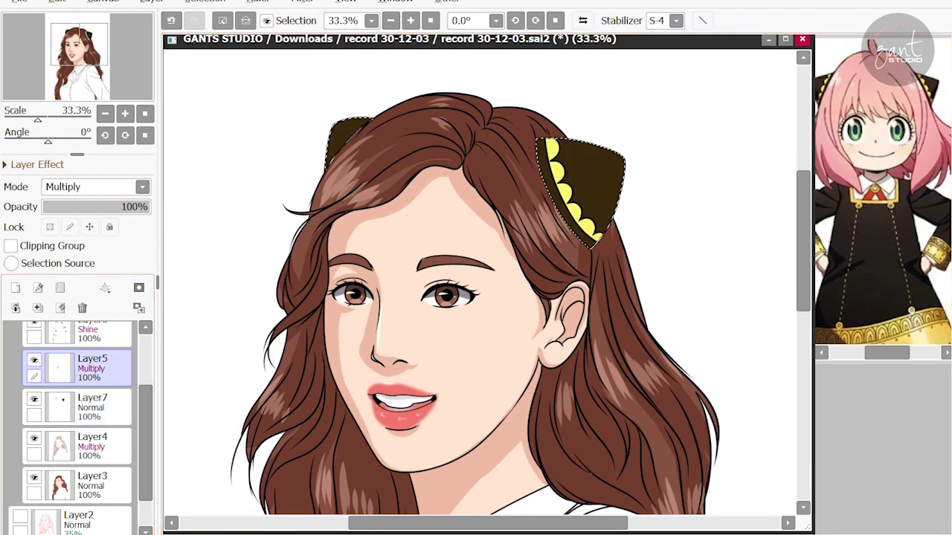
key(ctrl+u)
key(Return)
drag(622, 169, 585, 257)
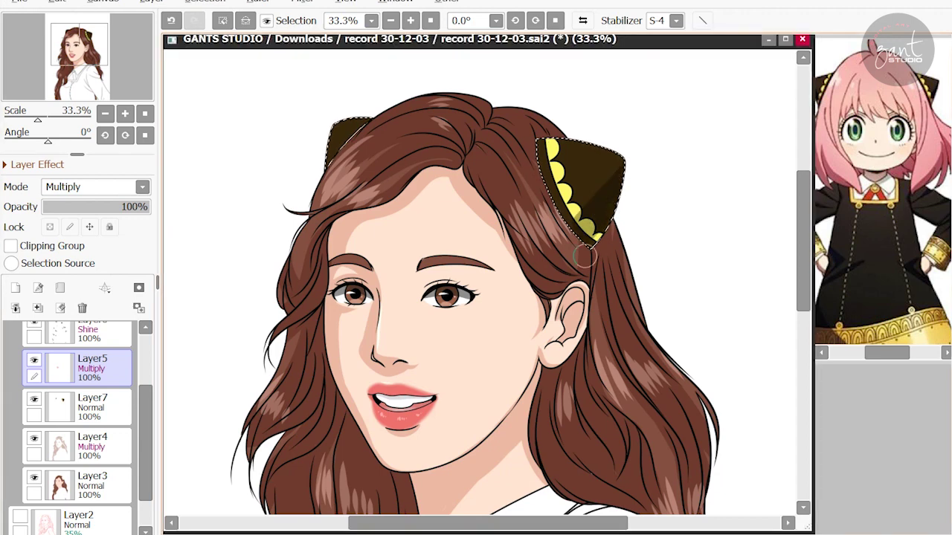
key(alt+bracketright)
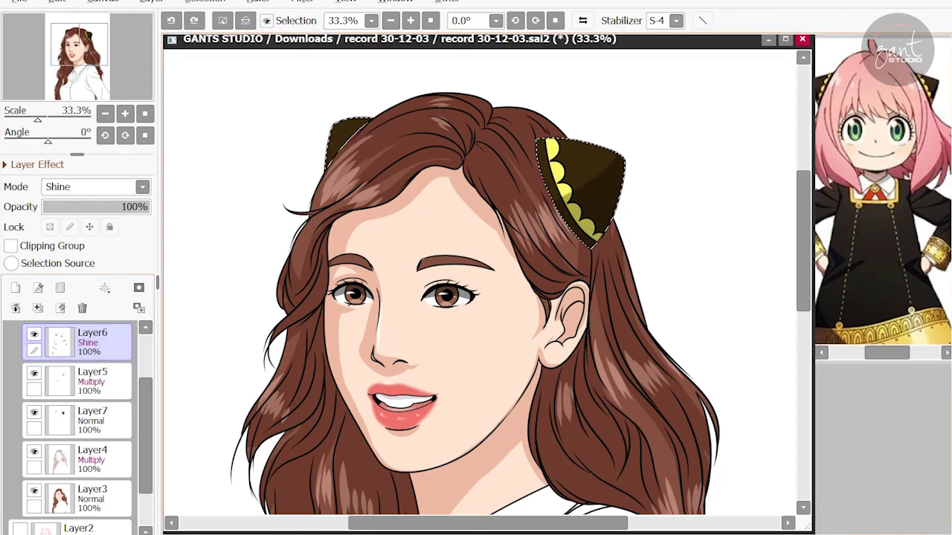
scroll(480, 282, down, 5)
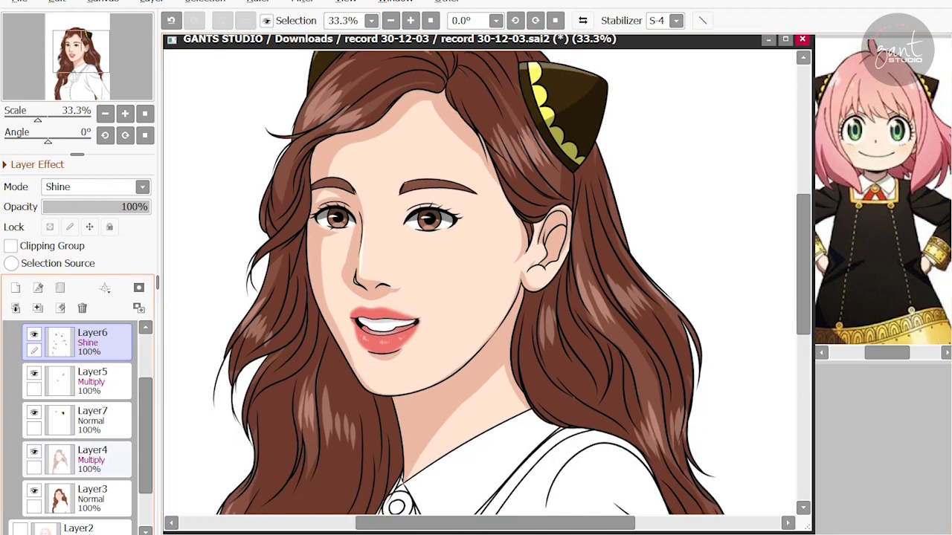
click(78, 498)
drag(319, 379, 557, 201)
scroll(480, 283, down, 2)
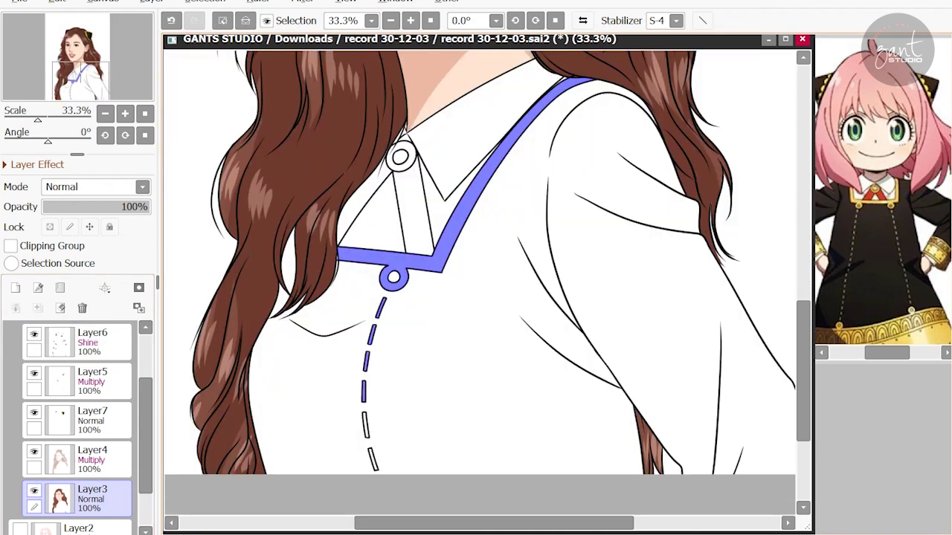
drag(364, 412, 374, 468)
key(ctrl+d)
scroll(480, 279, up, 1)
mouse_move(338, 256)
mouse_down()
mouse_move(327, 335)
mouse_move(301, 315)
mouse_up()
key(ctrl+d)
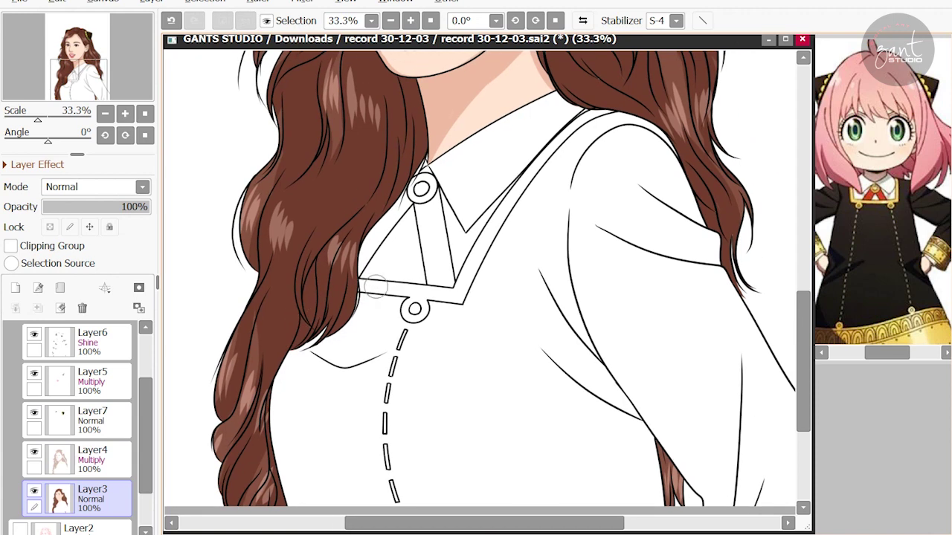
Select the dress's neckline band, round button ring and dashed seam, with Layer7 as the active layer.
mouse_move(376, 287)
mouse_down()
mouse_move(358, 289)
mouse_move(319, 258)
mouse_up()
click(78, 421)
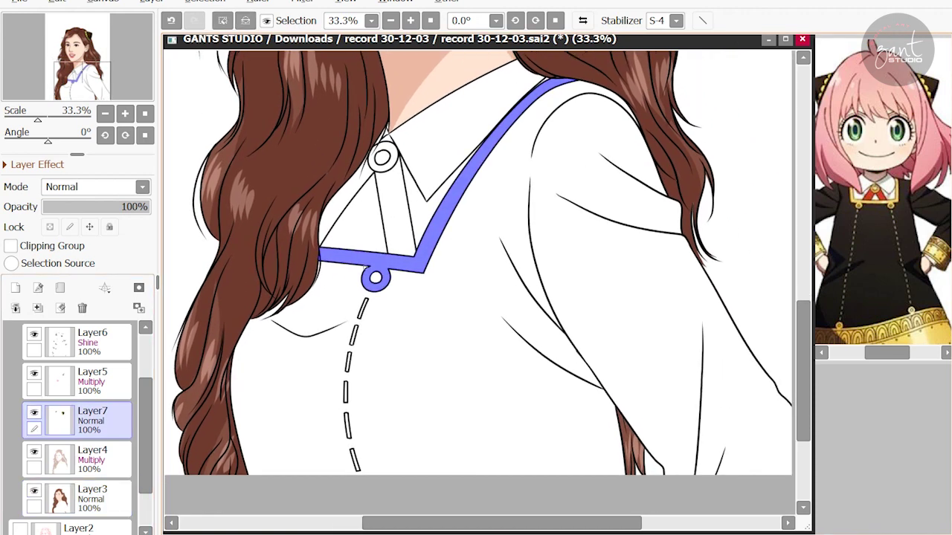
key(ctrl+z)
scroll(478, 290, up, 3)
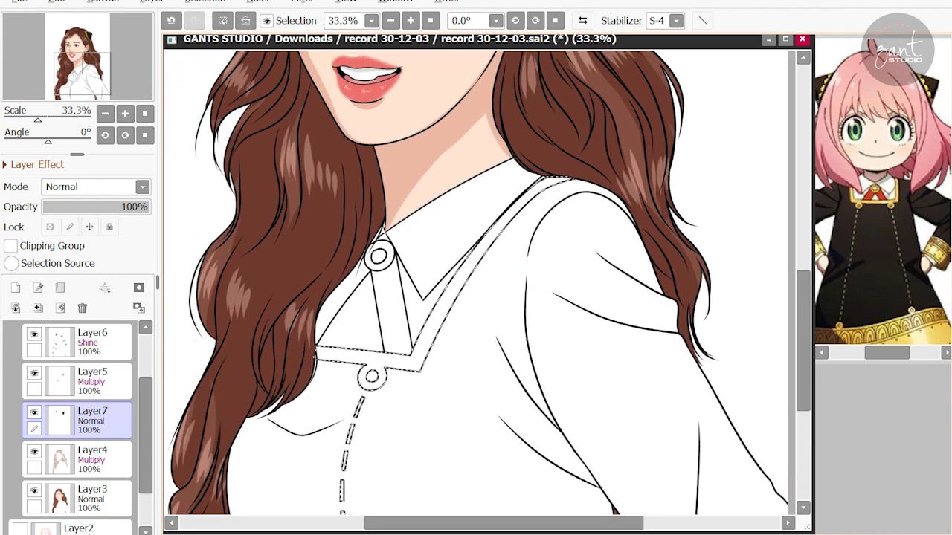
Fill the selected neckline band, button ring and seam dashes with gold on Layer7.
key(ctrl+z)
key(ctrl+y)
key(ctrl+z)
scroll(478, 290, down, 1)
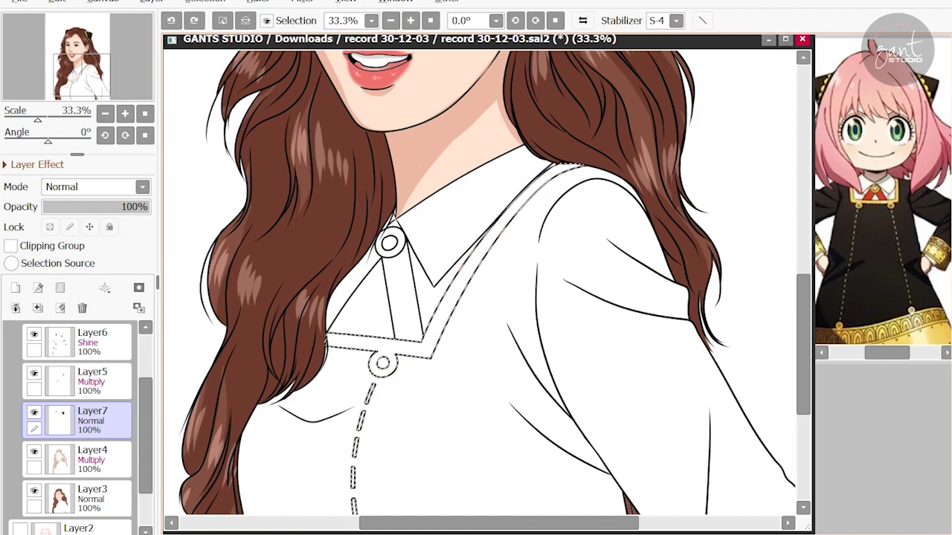
key(ctrl+y)
scroll(478, 290, up, 3)
scroll(478, 290, up, 3)
scroll(478, 290, down, 7)
Paint darker gold Multiply shading across the neckline band and button ring on Layer5.
click(78, 380)
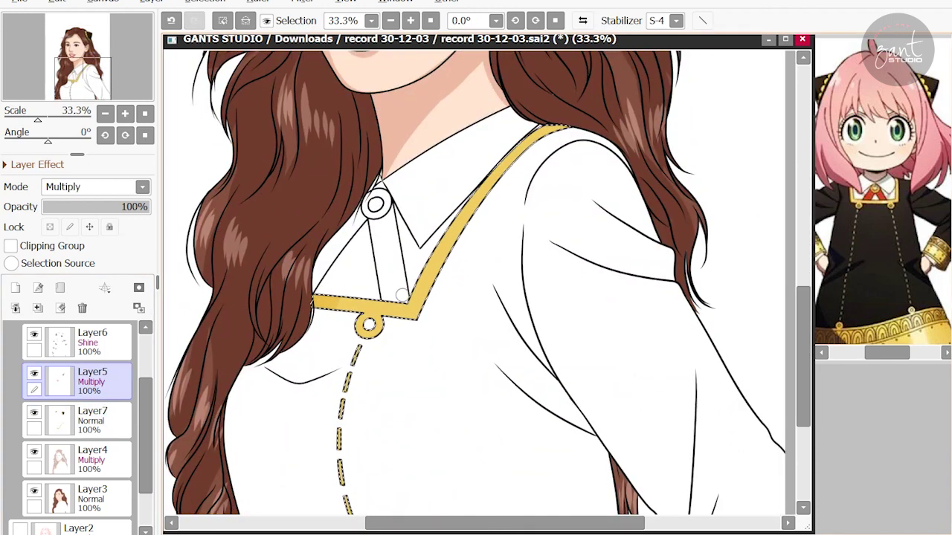
drag(401, 298, 316, 306)
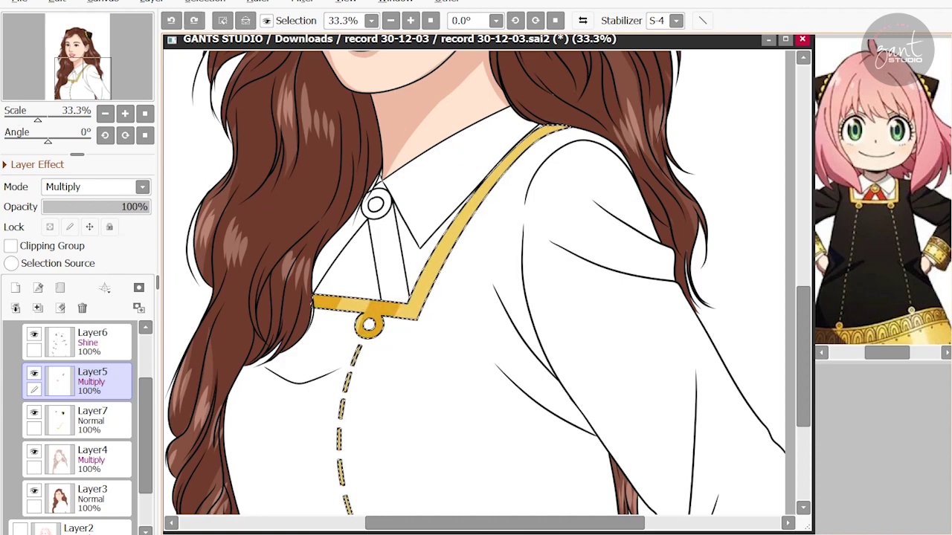
drag(551, 128, 408, 312)
Add pale highlights to the gold neckline band on the Shine layer Layer6 and clear the selection.
scroll(476, 283, down, 4)
click(78, 343)
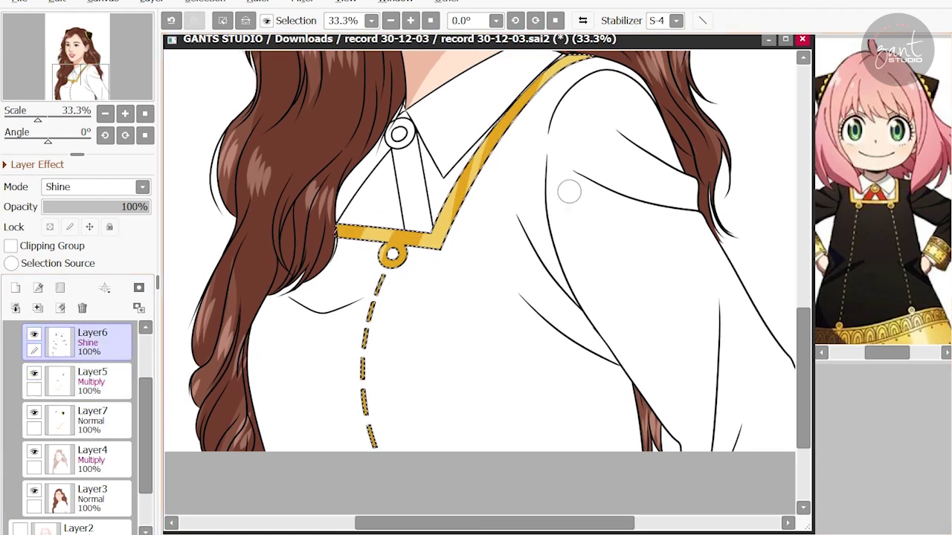
mouse_move(584, 58)
mouse_down()
mouse_move(420, 232)
mouse_move(446, 223)
mouse_up()
scroll(476, 283, up, 5)
Fill both collar ribbon strips with red on Layer7 and shade the strip beside the hair on Layer5.
click(78, 460)
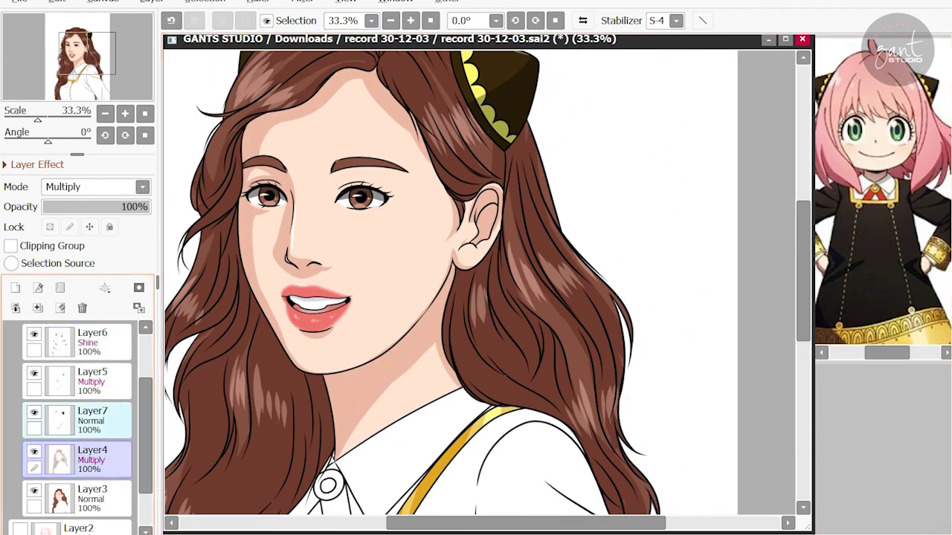
click(78, 420)
scroll(476, 282, down, 4)
scroll(476, 282, up, 3)
scroll(476, 282, down, 3)
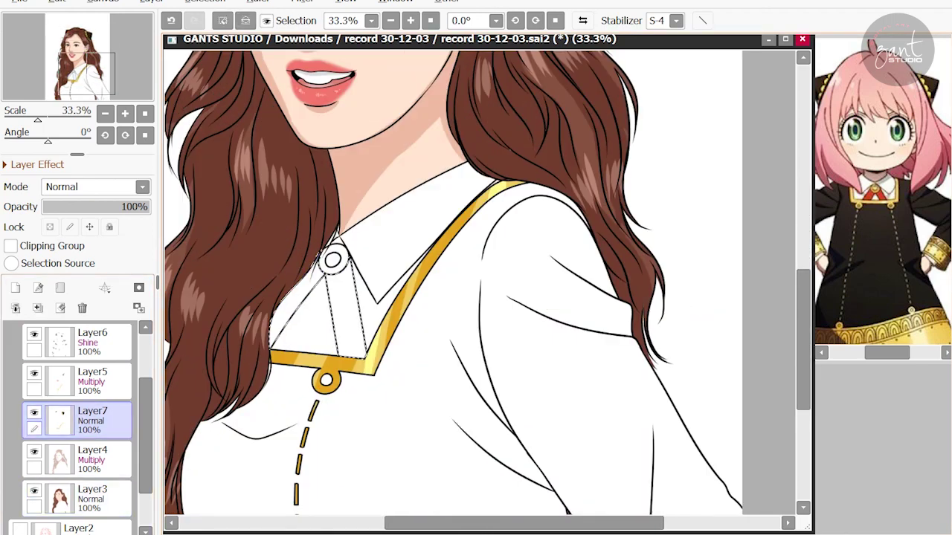
click(327, 312)
scroll(476, 283, up, 1)
click(327, 312)
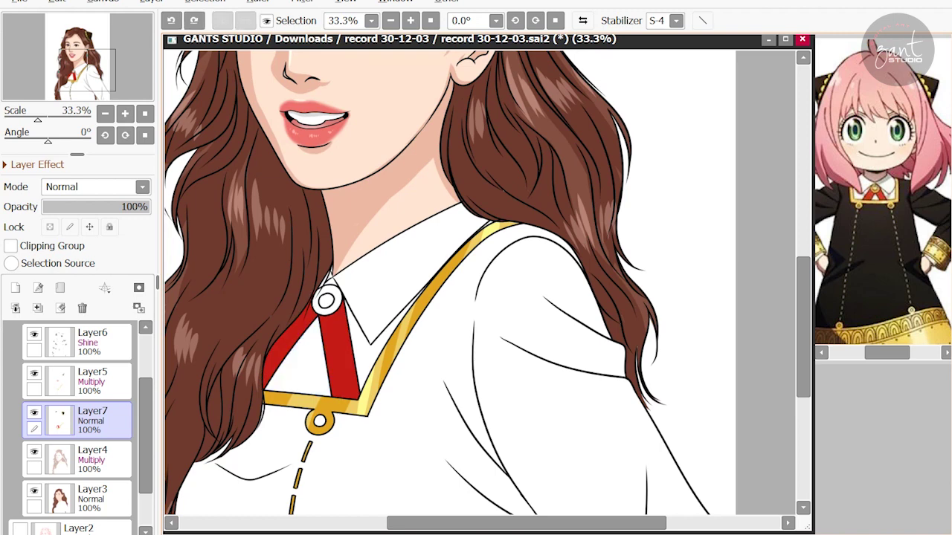
click(92, 381)
key(ctrl+d)
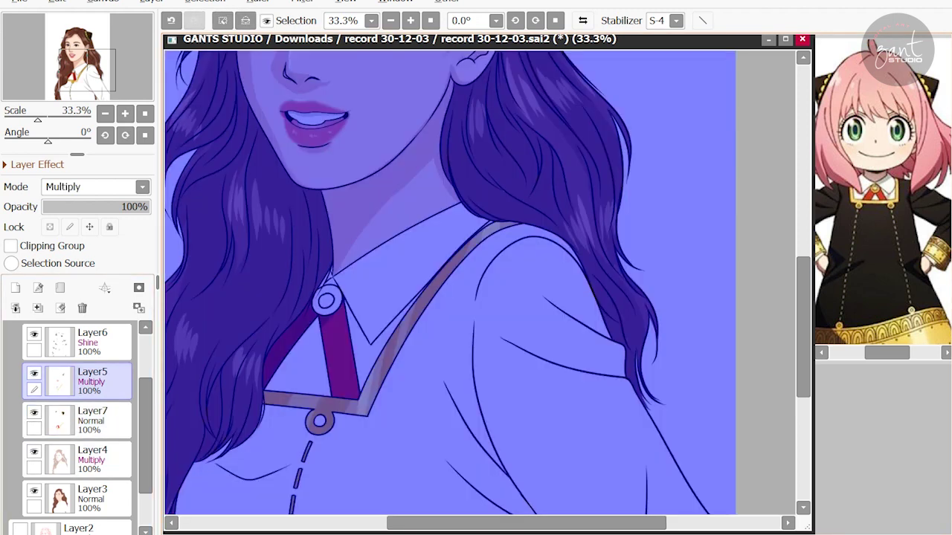
Color the round collar brooch gold, with Multiply shading on Layer5 and a highlight on Layer6.
click(326, 301)
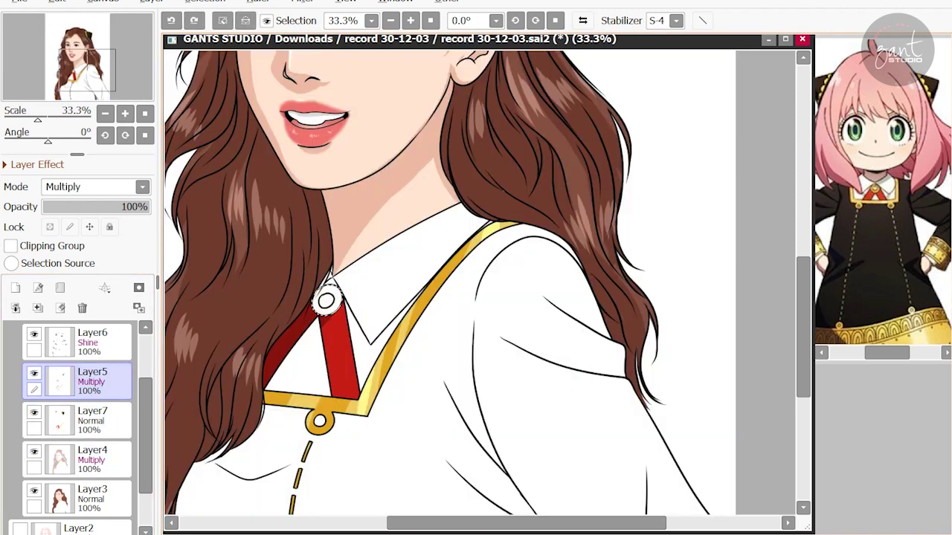
key(Up)
key(Down)
key(Down)
key(Up)
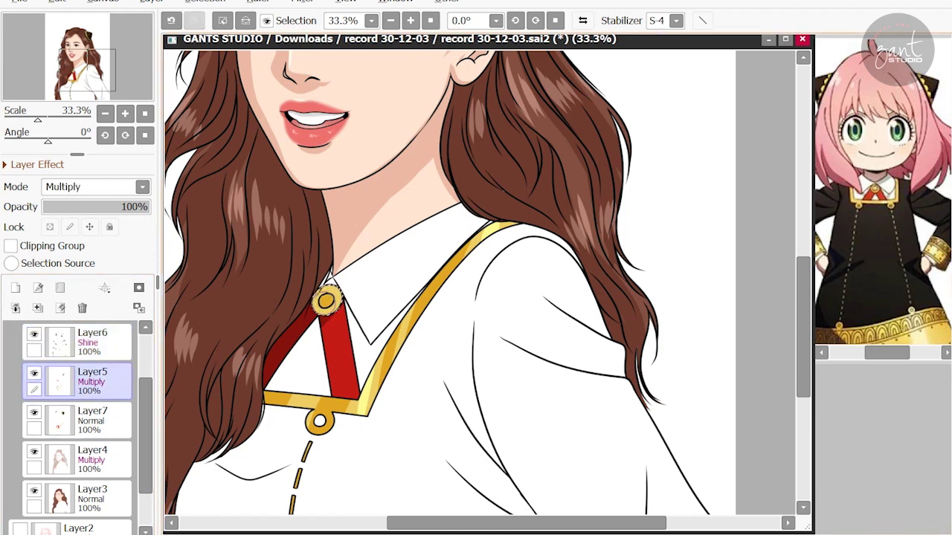
key(Up)
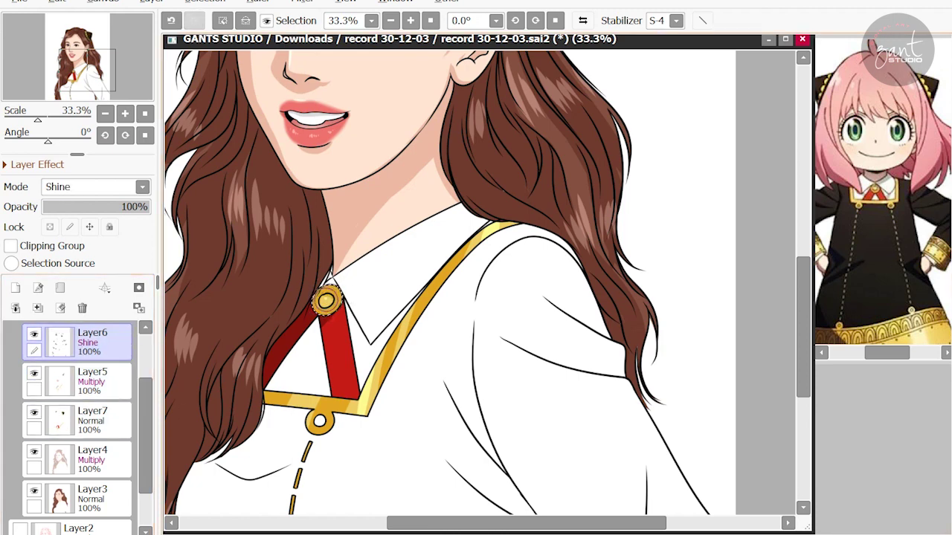
Select the collar and the shirt area behind the ribbon, and fill them with off-white on Layer7.
key(Down)
key(Down)
click(375, 329)
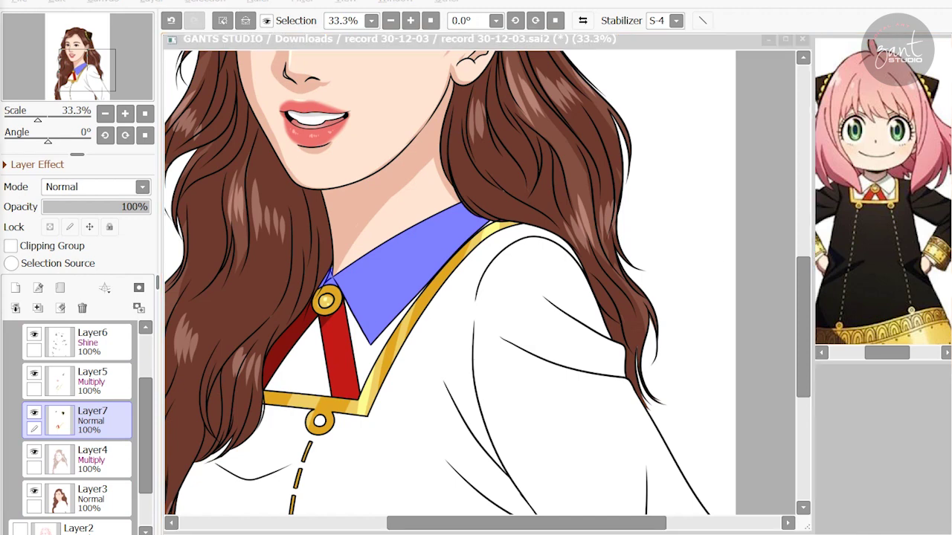
mouse_move(460, 242)
mouse_down()
mouse_move(524, 222)
mouse_move(528, 180)
mouse_move(503, 159)
mouse_move(527, 197)
mouse_up()
key(b)
Paint gray Multiply shadows under the neck and along the ribbon on the off-white collar and shirt, using Layer5.
click(92, 381)
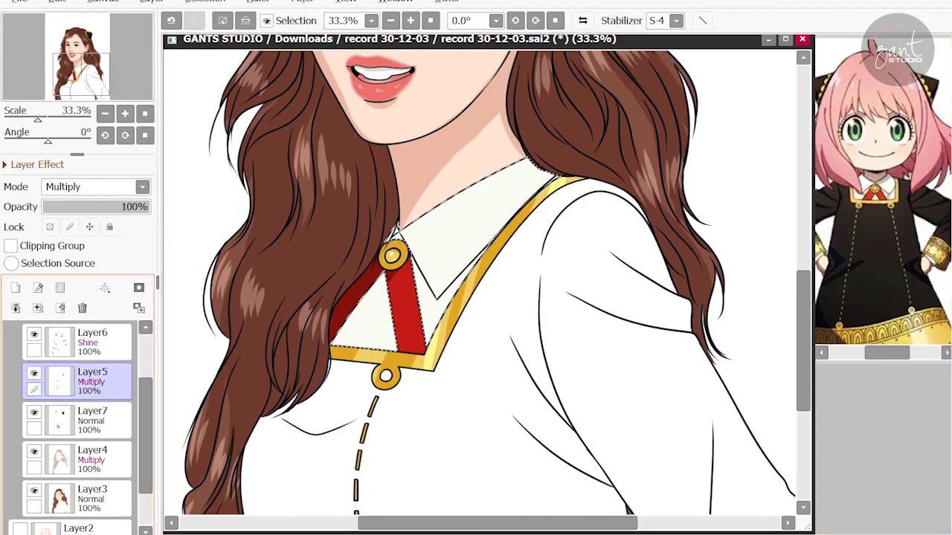
mouse_move(417, 223)
mouse_down()
mouse_move(557, 123)
mouse_move(576, 121)
mouse_move(565, 156)
mouse_move(405, 250)
mouse_move(483, 224)
mouse_move(437, 288)
mouse_up()
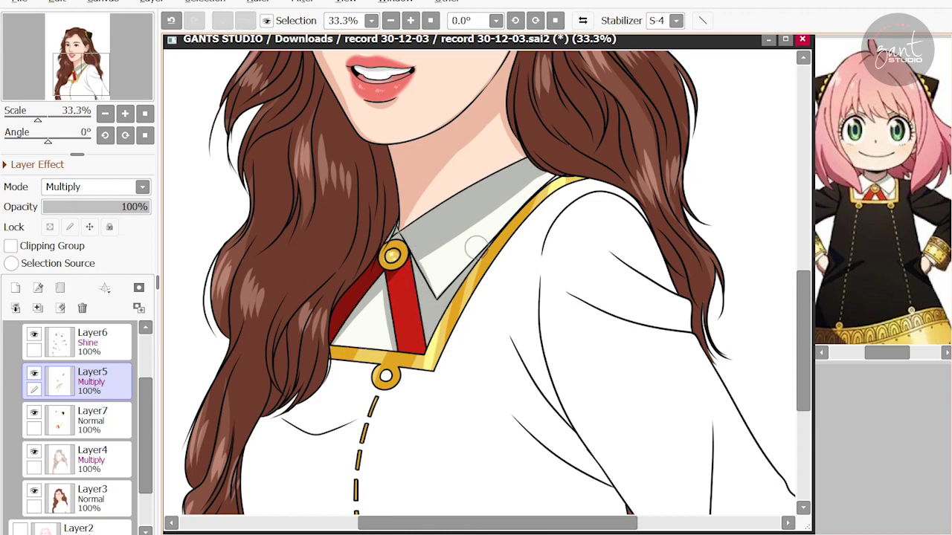
Select the dress body and sleeve on Layer7 and fill them with near-black brown.
click(92, 420)
scroll(476, 247, down, 3)
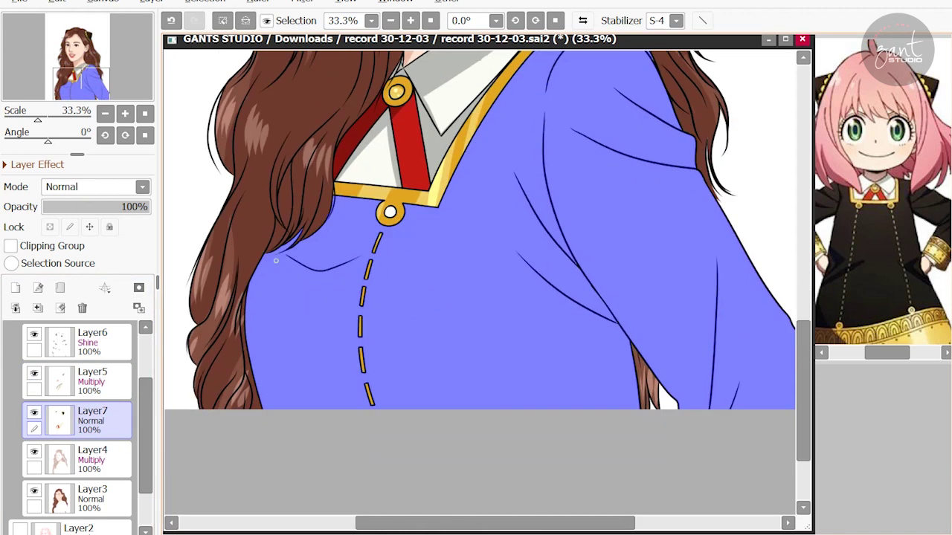
scroll(588, 289, up, 2)
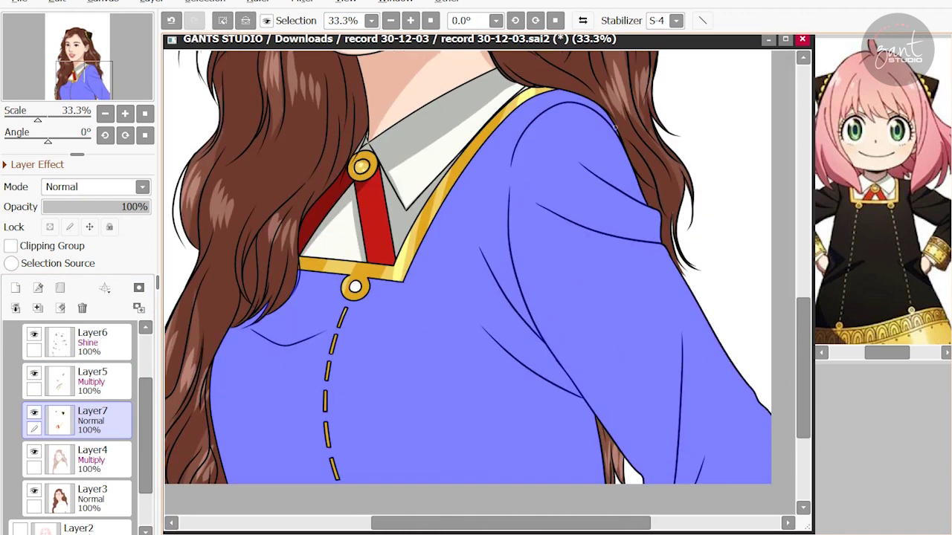
scroll(615, 137, down, 2)
key(ctrl+f)
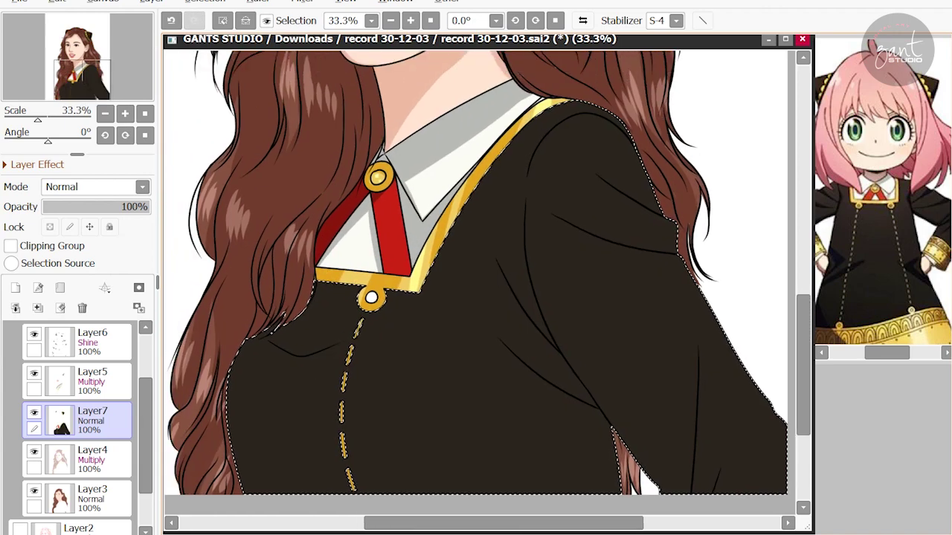
scroll(476, 267, down, 1)
Shade the dress's bodice and sleeve folds on the Multiply layer Layer5 and maximize the portrait window.
click(111, 381)
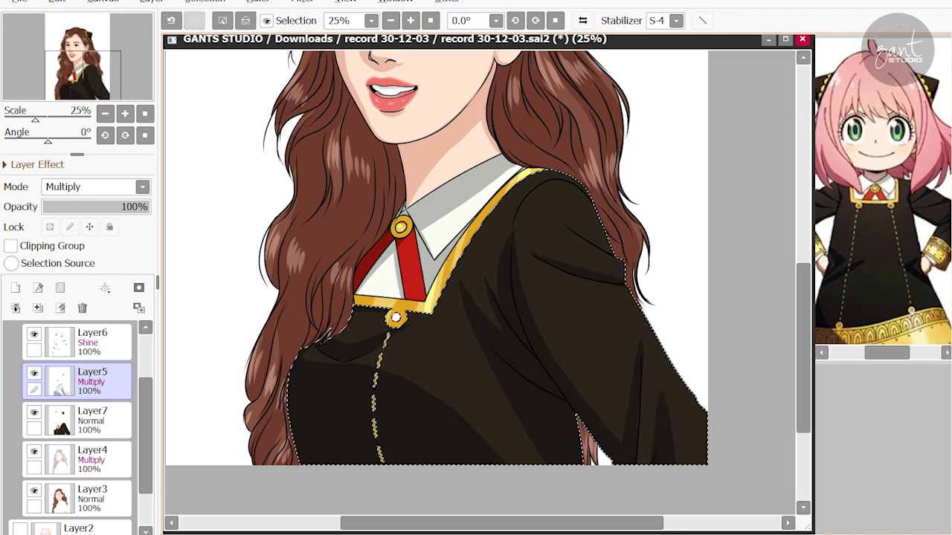
click(785, 39)
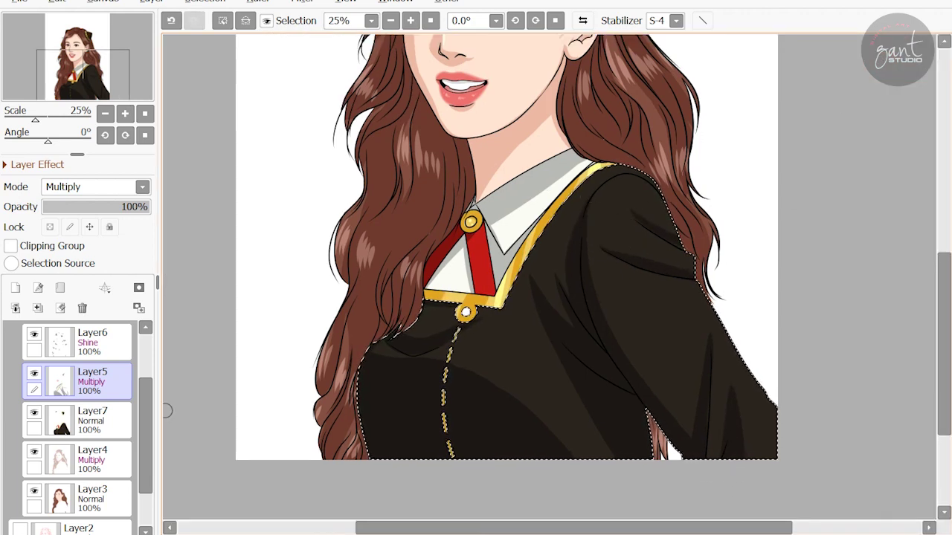
Activate the Shine layer Layer6 for highlights on the selected dress.
click(92, 342)
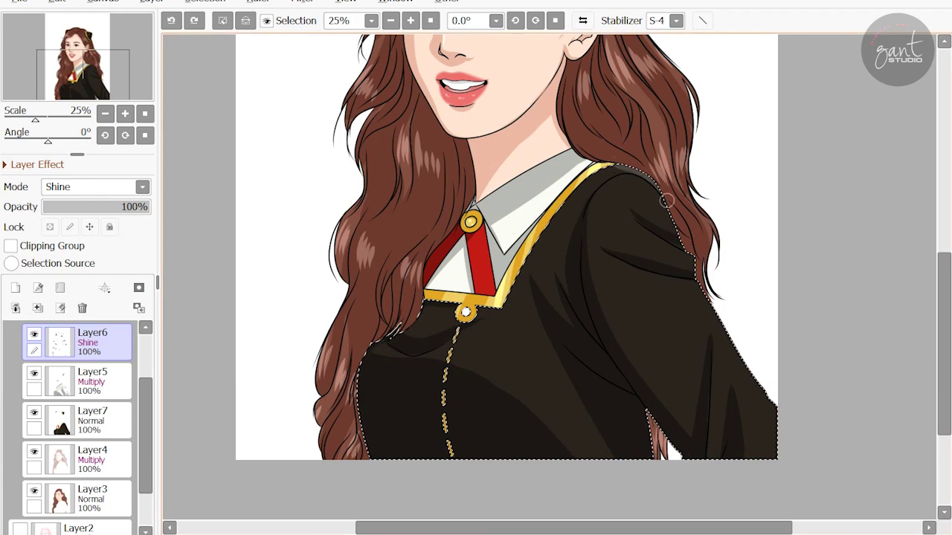